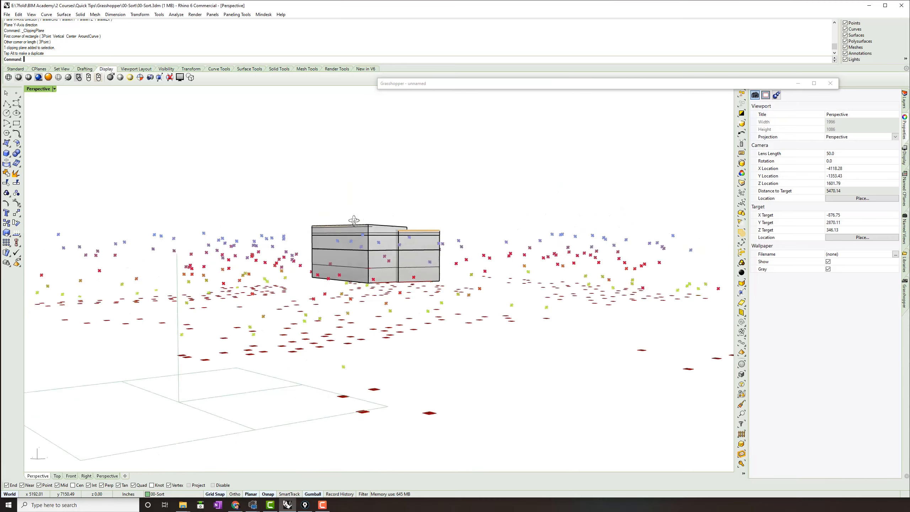
right_click_drag(354, 219, 452, 288)
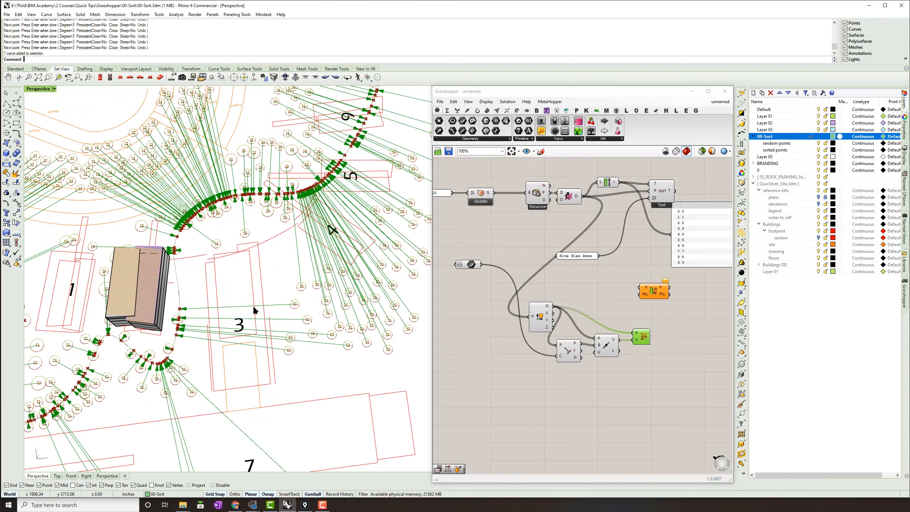
scroll(181, 310, "down", 4)
mouse_move(188, 307)
right_mouse_down("shift")
mouse_move(242, 282)
mouse_move(256, 295)
right_mouse_up("shift")
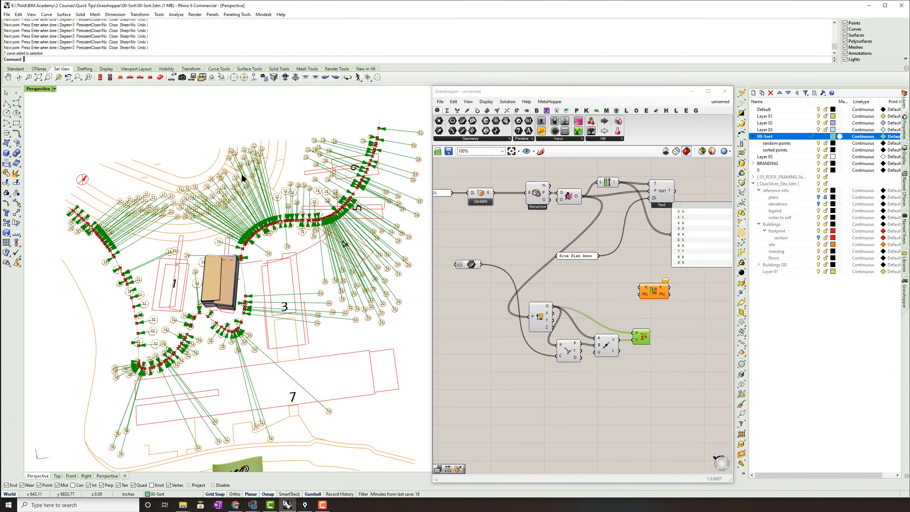
right_click_drag(315, 230, 336, 231, "shift")
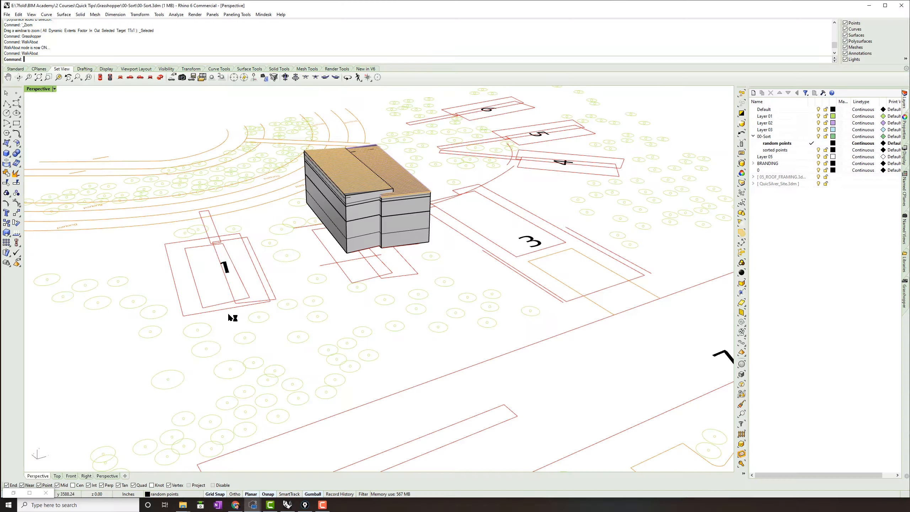
right_click_drag(228, 315, 230, 326, "shift")
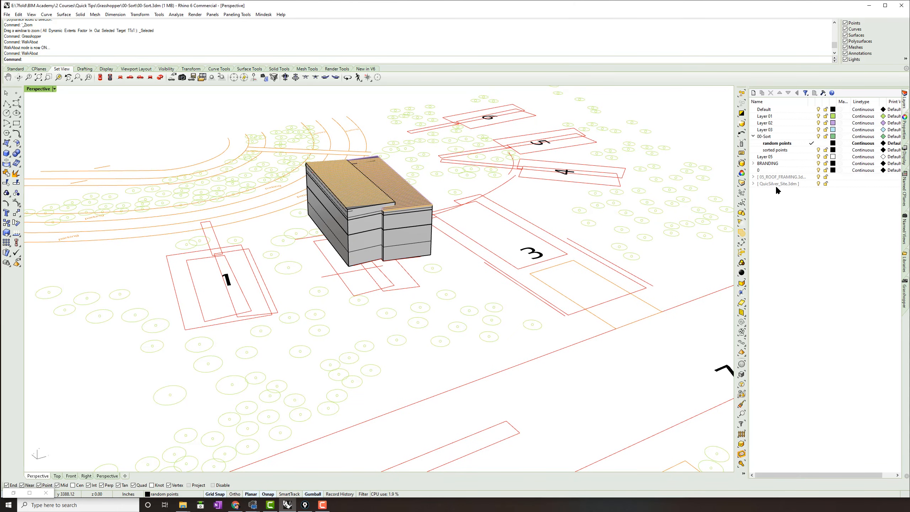
Step: Open Grasshopper and narrow its window so the Perspective viewport stays visible beside an empty canvas
right_click_drag(374, 297, 375, 298, "shift")
type("Grasshopper")
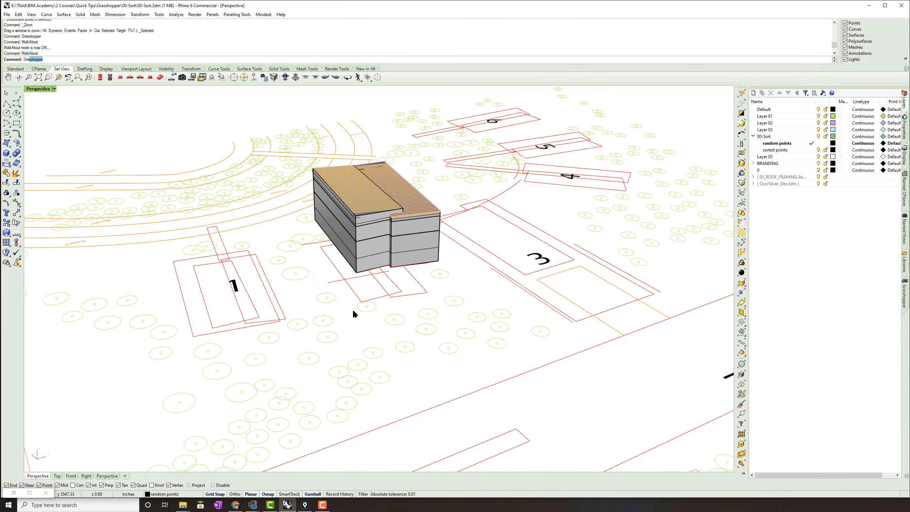
key("Return")
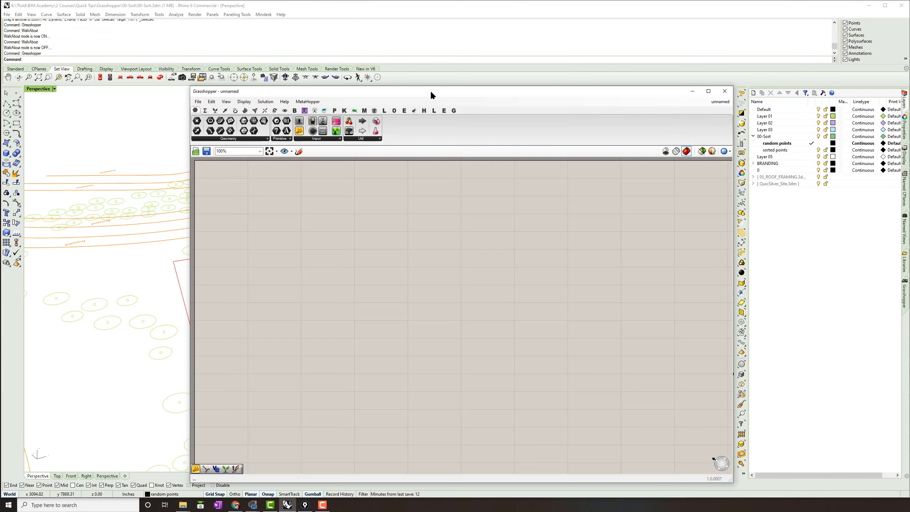
left_click_drag(189, 206, 403, 209)
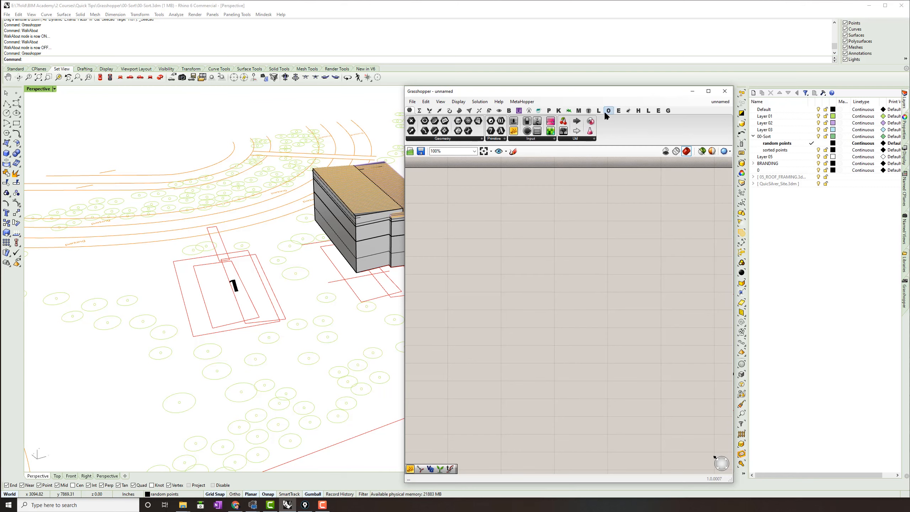
left_click(618, 112)
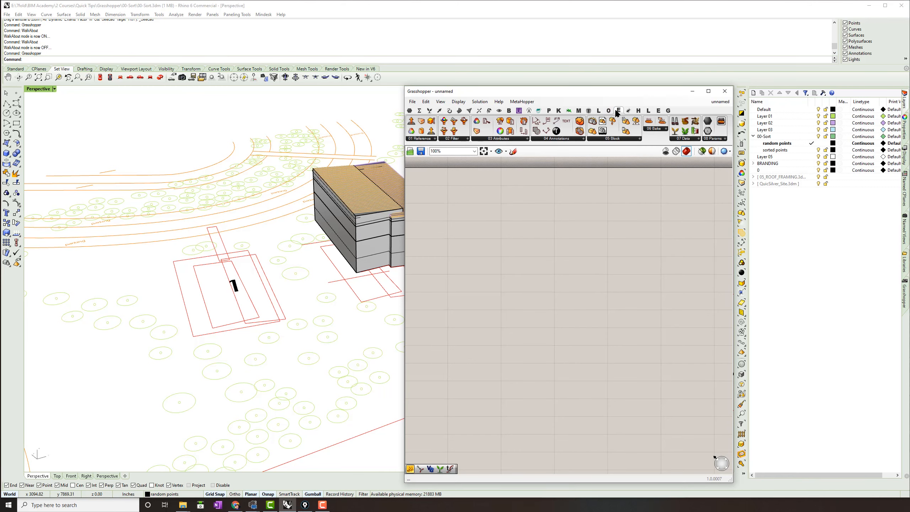
left_click(536, 112)
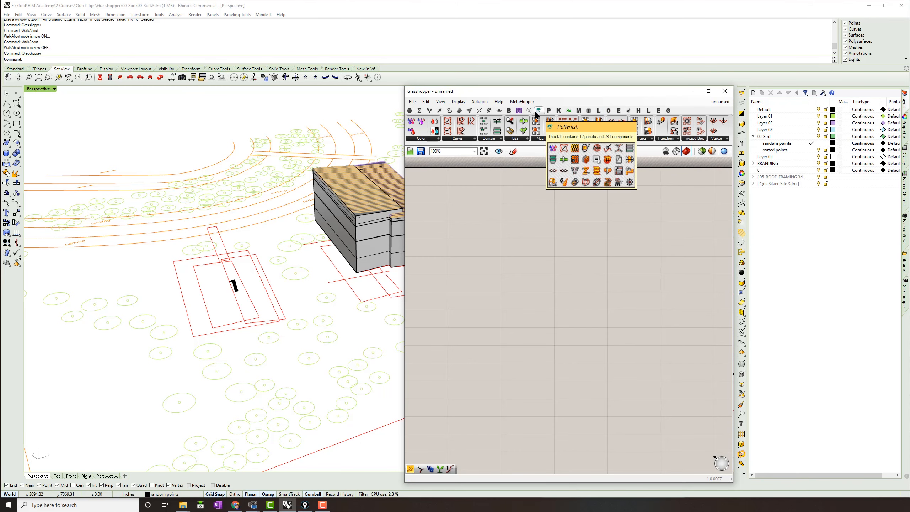
left_click_drag(404, 215, 384, 226)
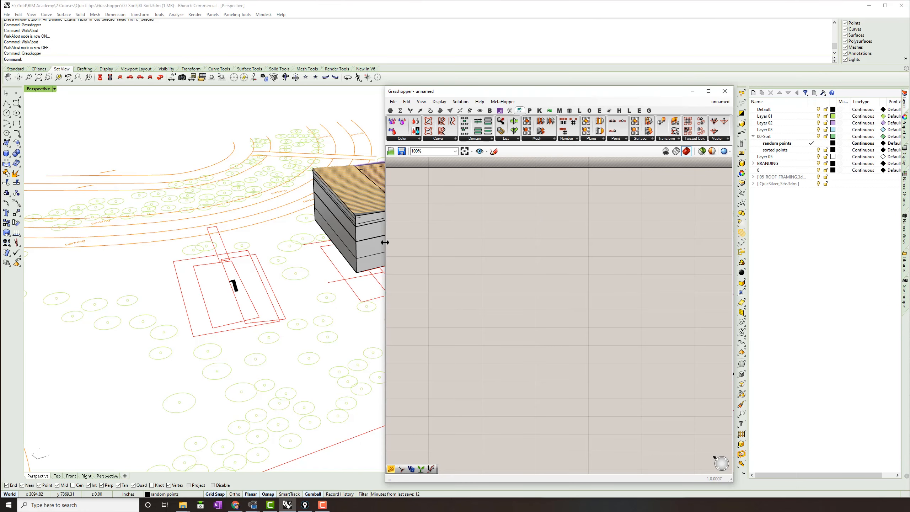
mouse_move(385, 245)
left_mouse_down()
mouse_move(356, 246)
mouse_move(377, 248)
left_mouse_up()
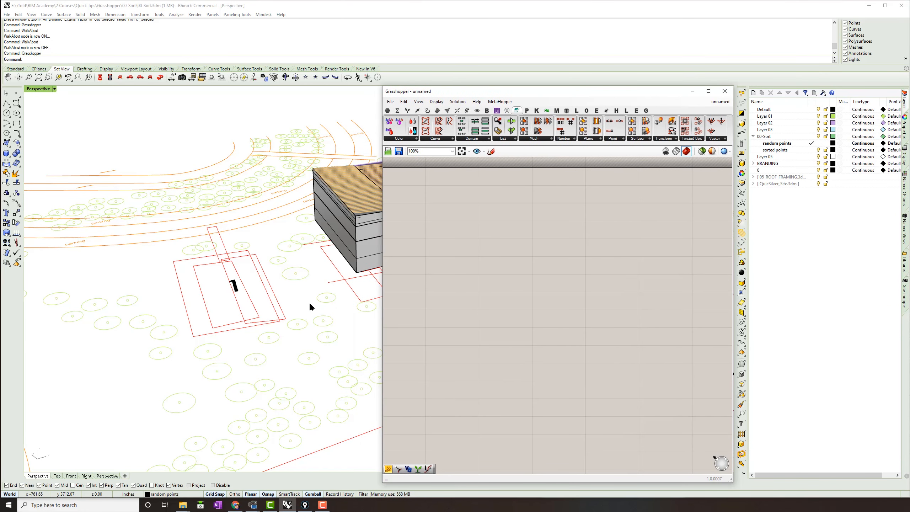
double_click(435, 92)
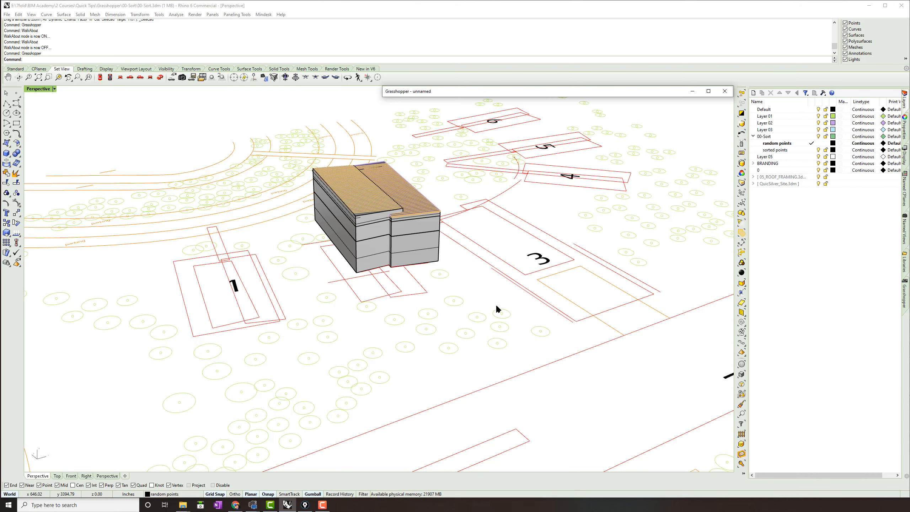
right_click_drag(493, 302, 524, 301, "shift")
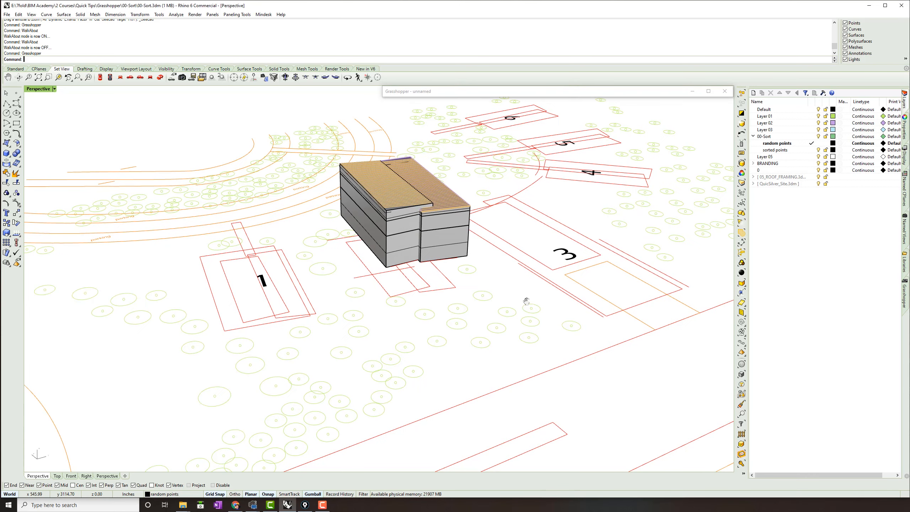
double_click(550, 92)
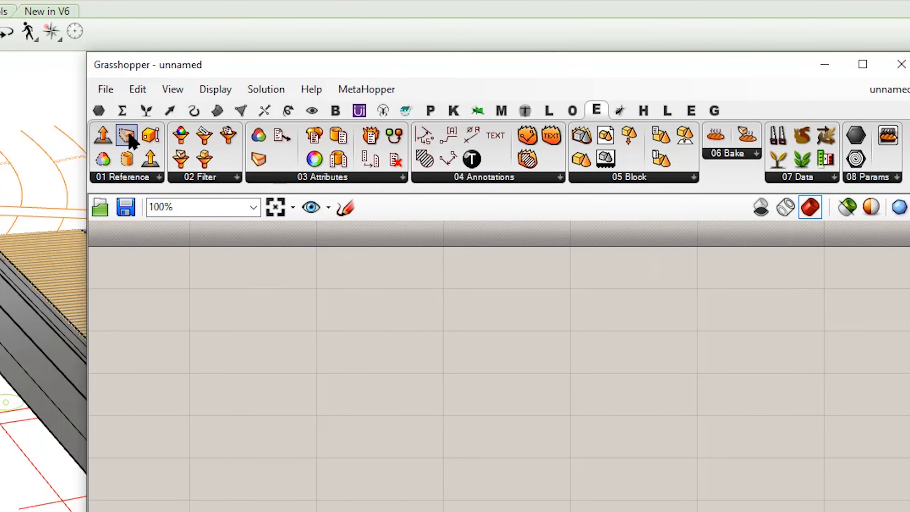
Step: Place the Elefront component that references Rhino geometry by layer on the Grasshopper canvas
left_click_drag(130, 142, 426, 385)
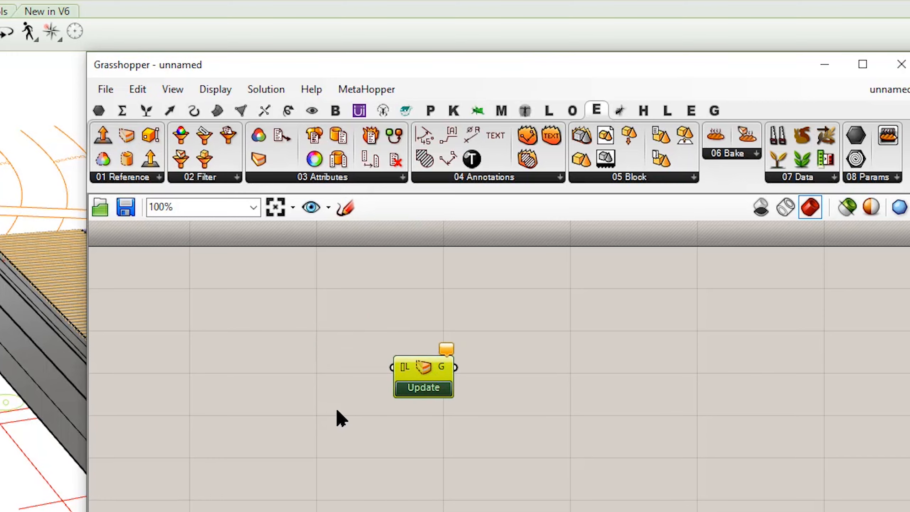
double_click(307, 416)
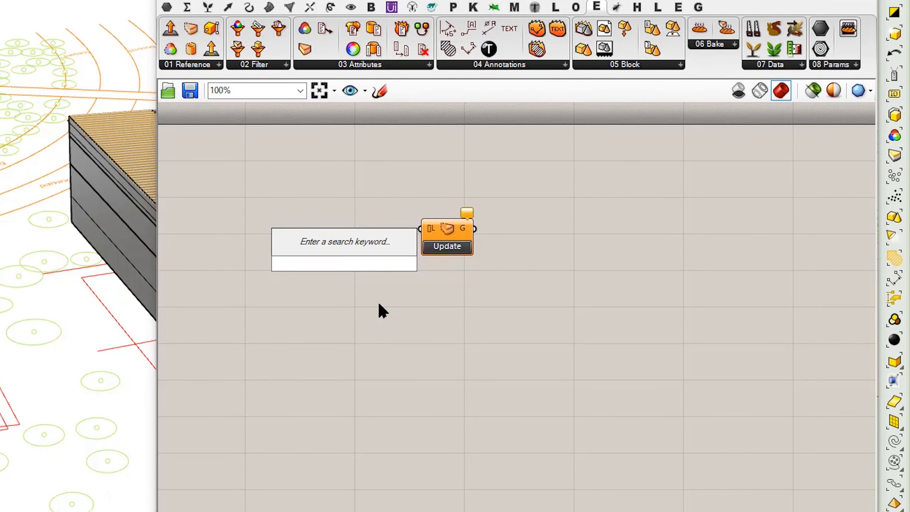
type("\"*")
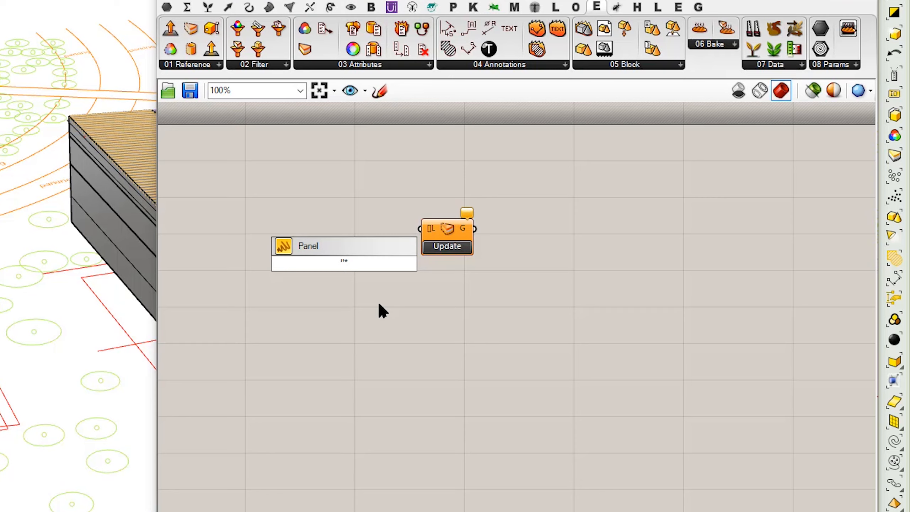
type("QuicSilver*Layer 01")
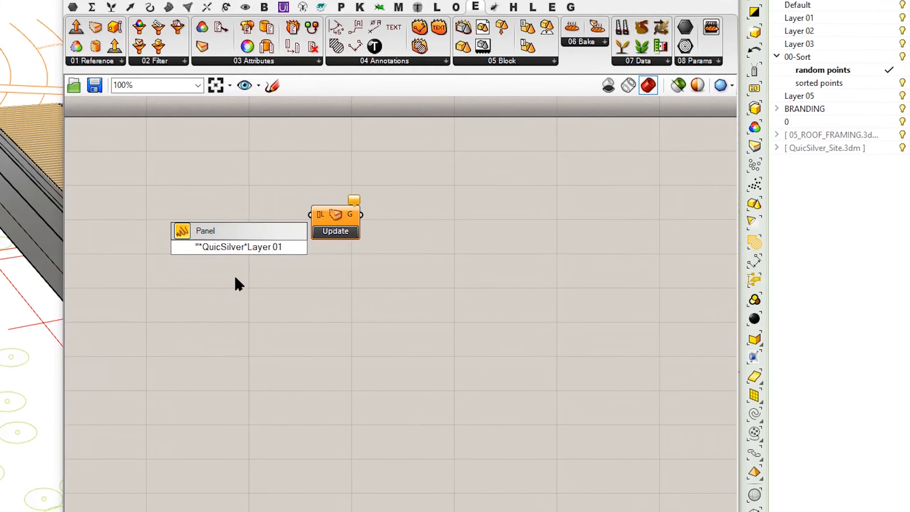
left_click_drag(170, 237, 133, 237)
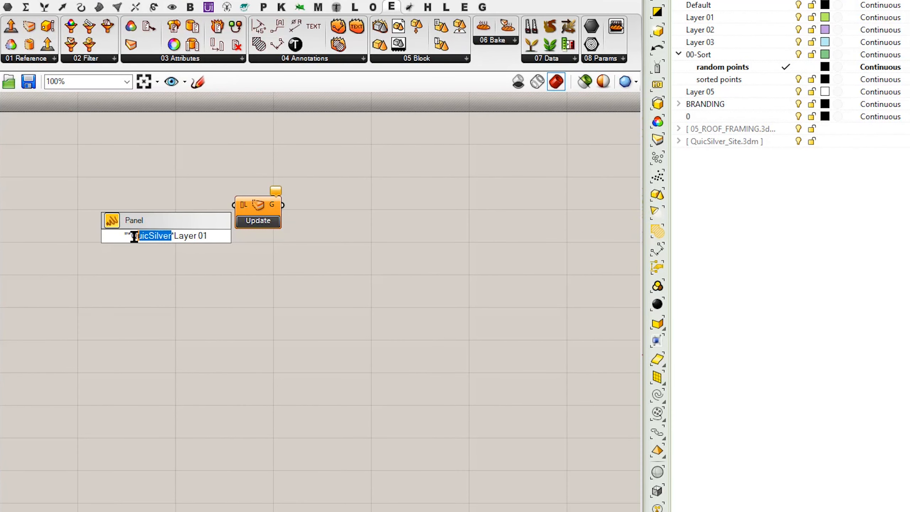
Step: Create a text panel below the layer reference component containing the layer filter *QuicSilver*Layer 01
double_click(163, 267)
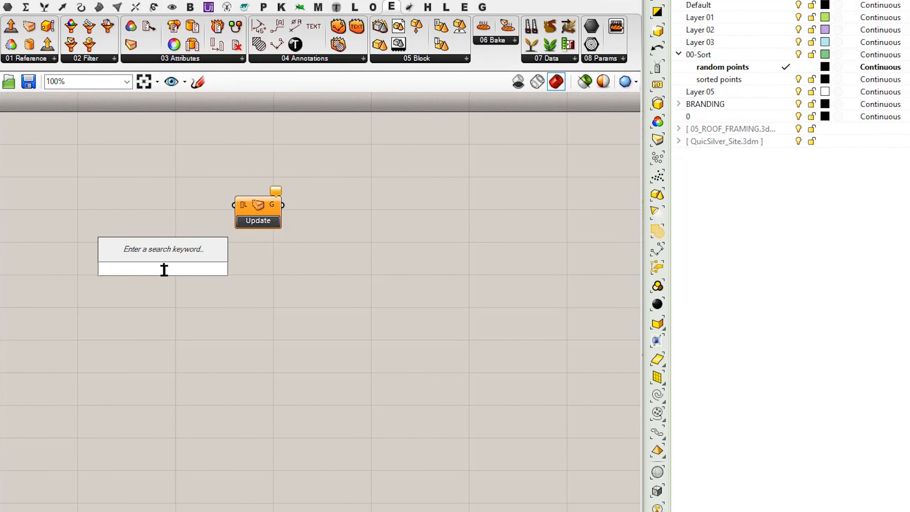
type("\"")
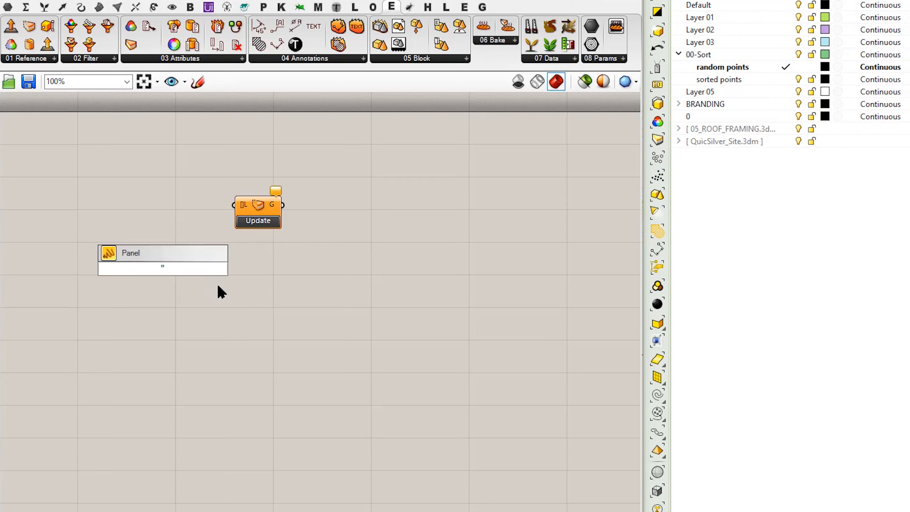
type("*QuicSilver*")
key("Return")
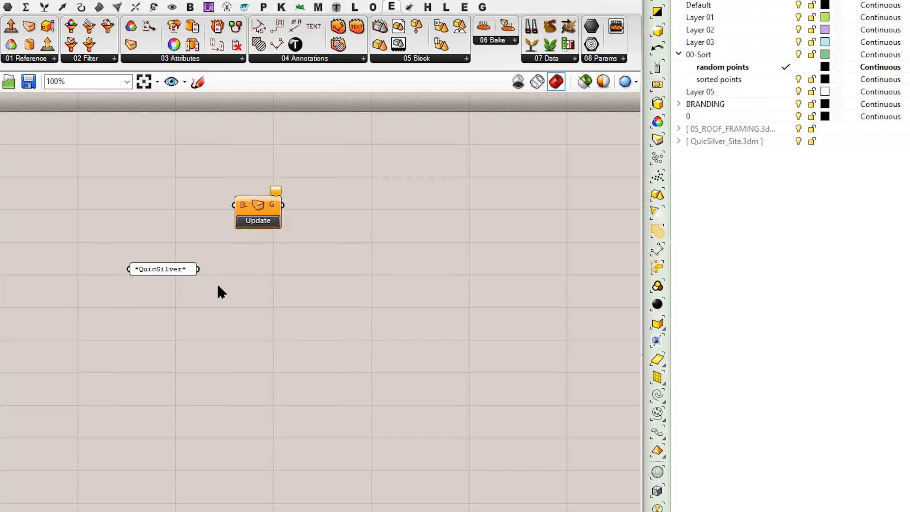
double_click(167, 265)
left_click(209, 247)
type("Layer 01")
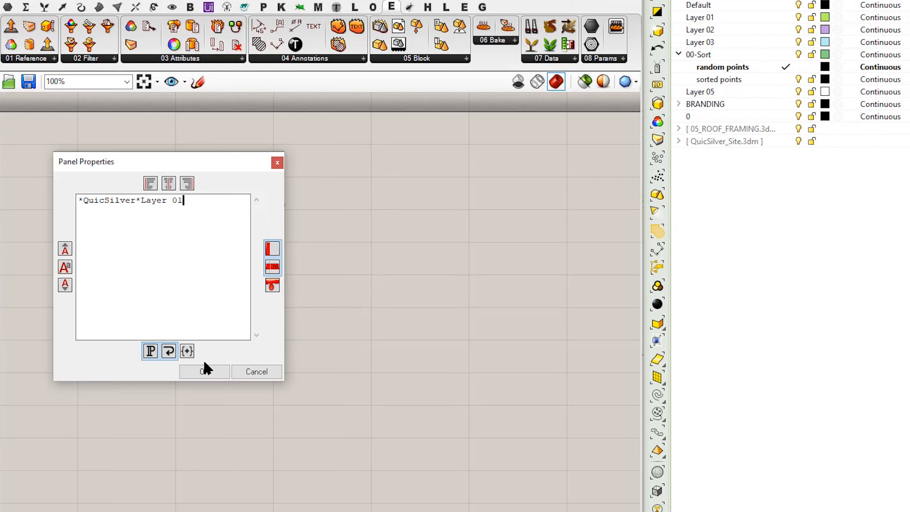
left_click(202, 370)
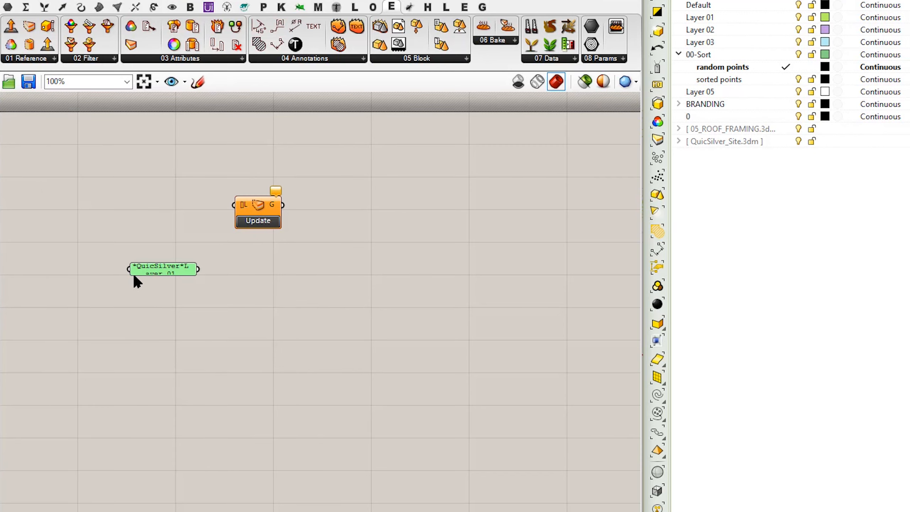
Step: Widen the layer filter panel, place it beside the reference component and connect it to the component's layer input
left_click_drag(129, 269, 118, 209)
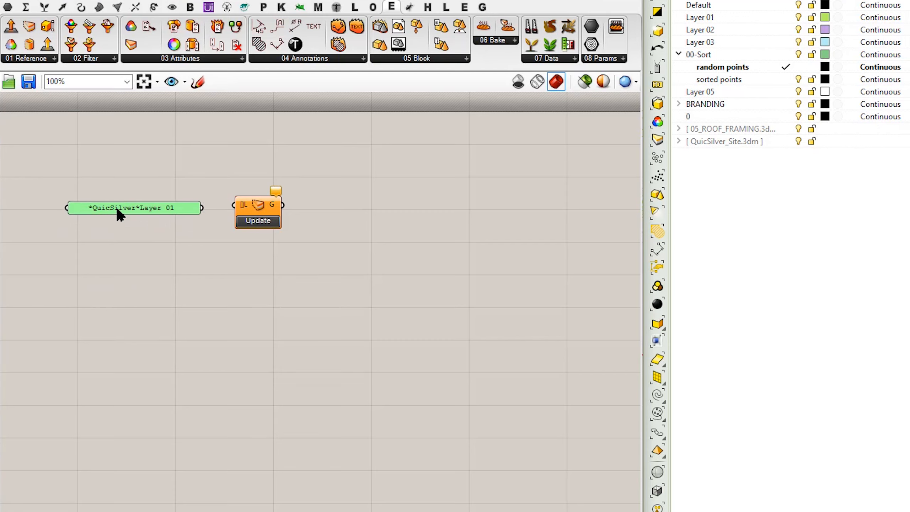
left_click_drag(208, 211, 254, 207)
left_click(231, 241)
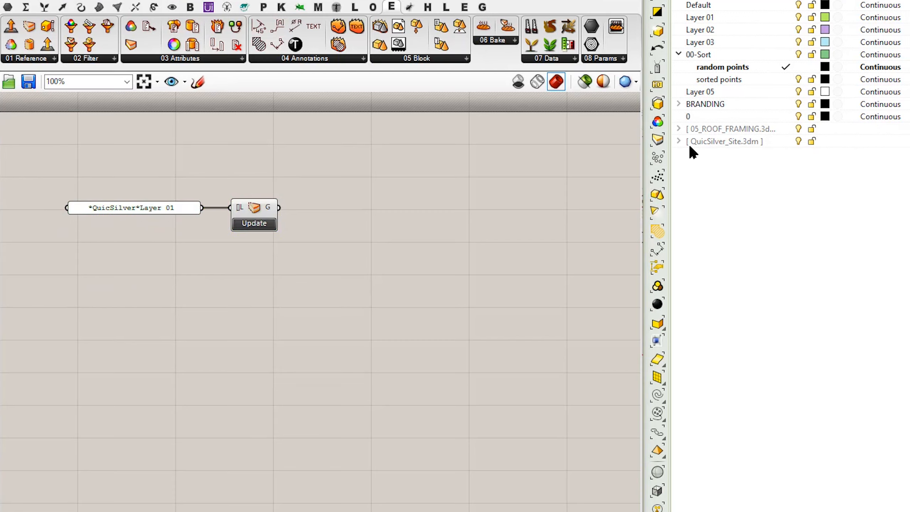
Step: Expand the QuicSilver_Site.3dm layers, collapse the Buildings DD sublayers and locate Layer 01 to check the filter text
left_click(676, 141)
left_click(711, 341)
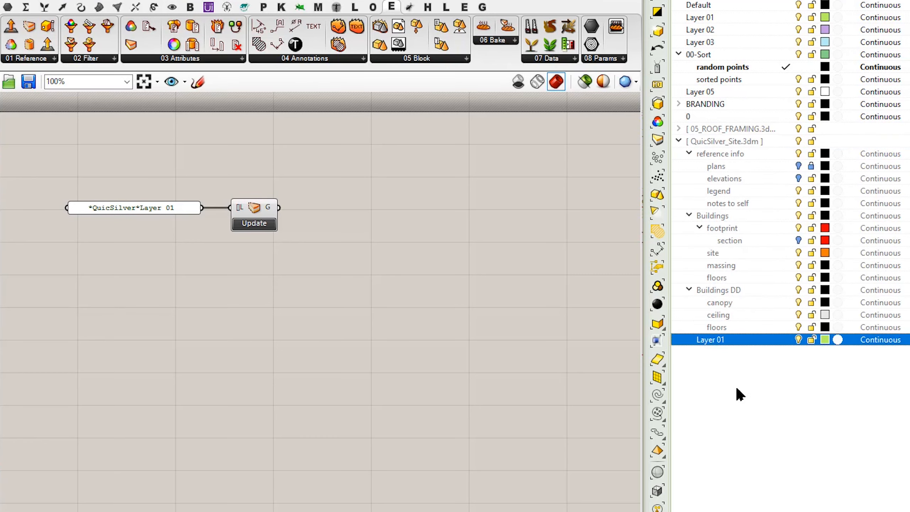
left_click(688, 289)
left_click(736, 342)
Step: Add an empty panel, connect the reference component's geometry output to it and enlarge it so the entries are readable
double_click(363, 252)
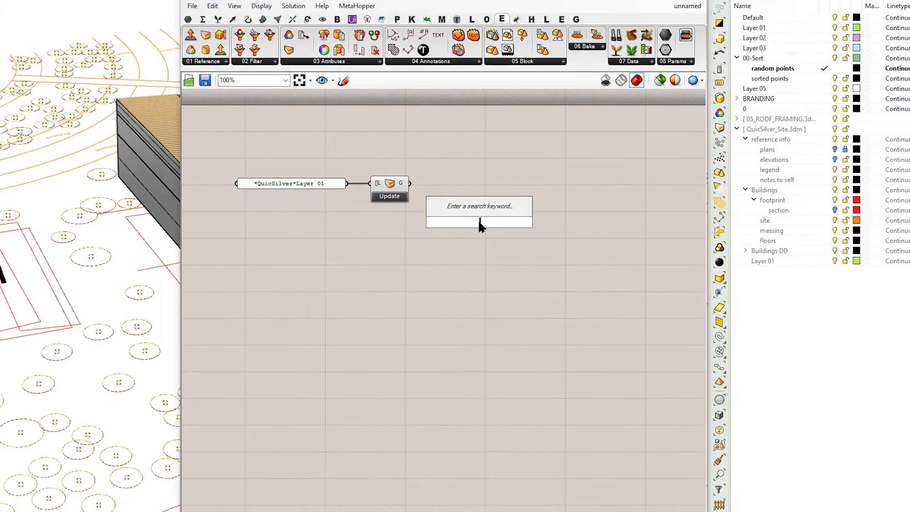
type("//")
key("Return")
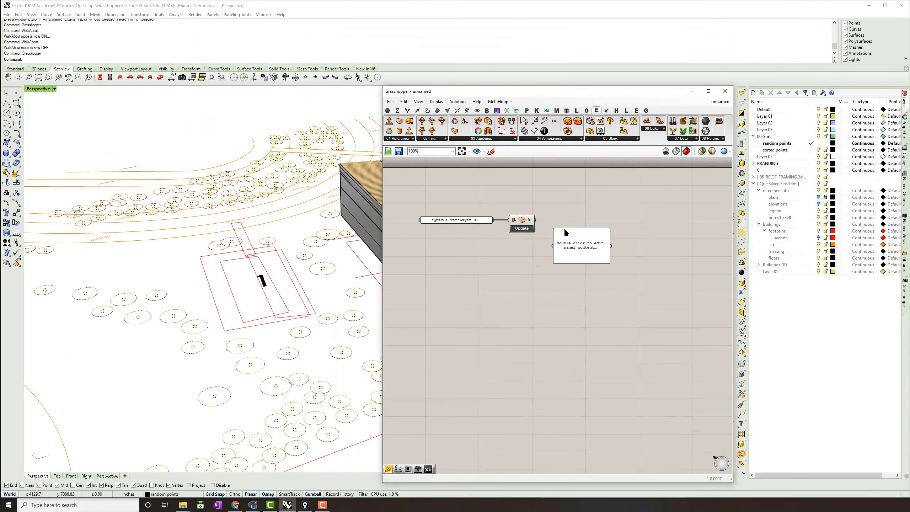
left_click_drag(537, 221, 558, 248)
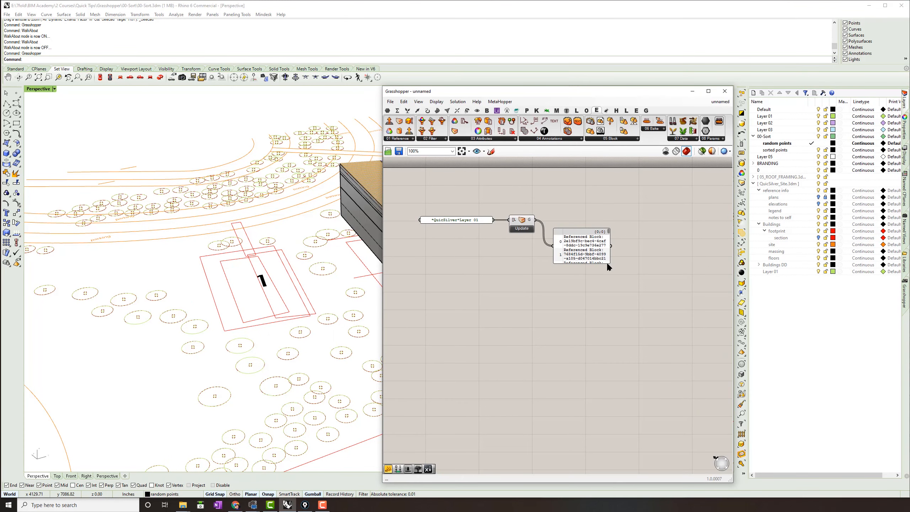
left_click_drag(606, 262, 697, 292)
Step: Examine the tree block instances in the Perspective viewport and compare them with the referenced blocks listed in the output panel
left_click(265, 375)
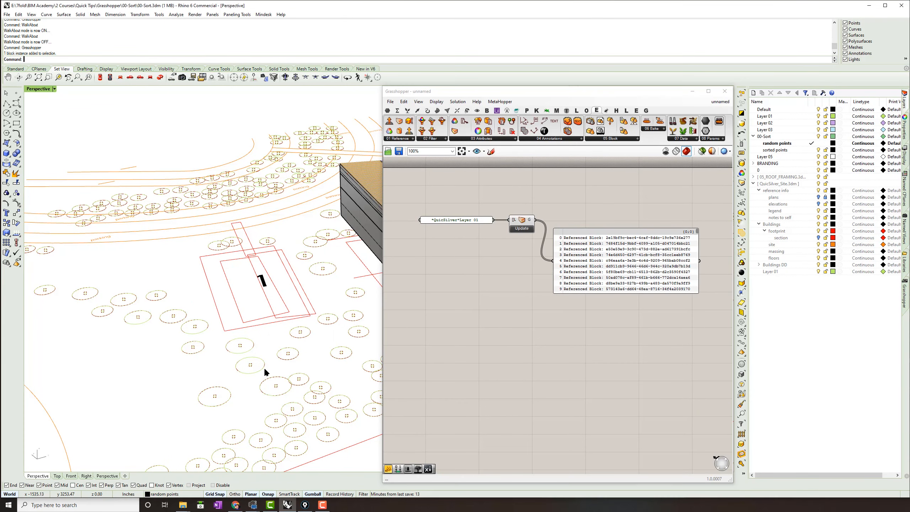
left_click(267, 350)
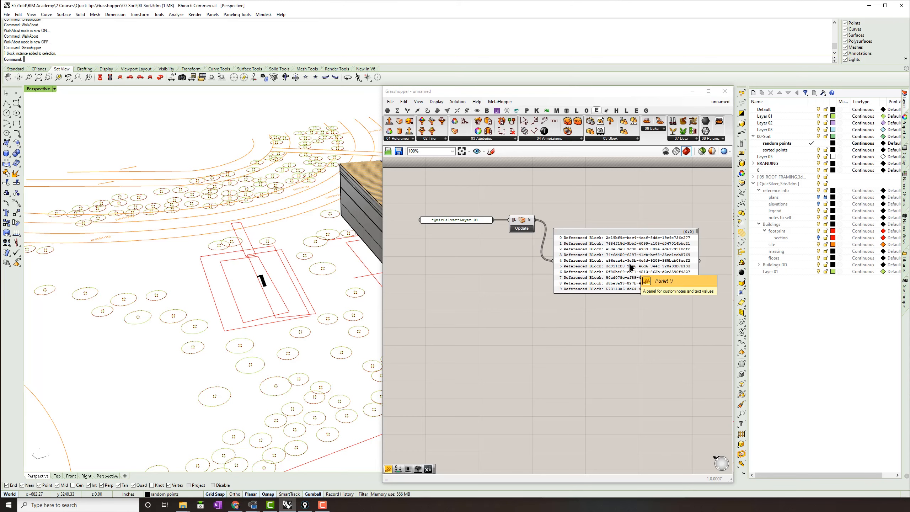
right_click_drag(610, 240, 597, 241)
scroll(557, 221, "up", 1)
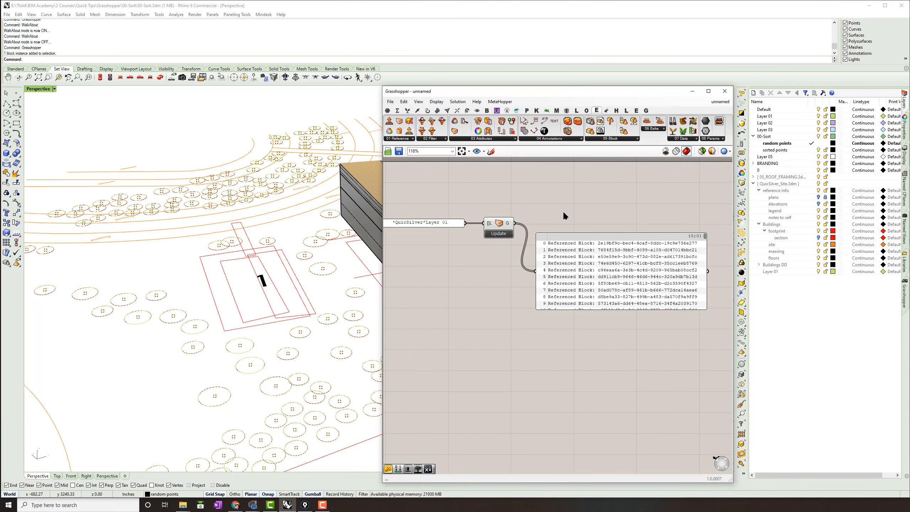
scroll(279, 382, "up", 5)
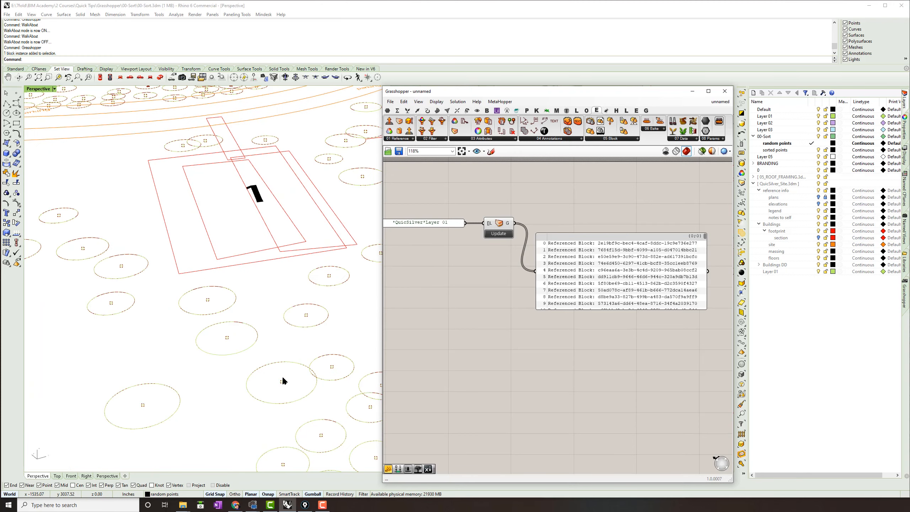
scroll(282, 380, "down", 5)
Step: Move the output panel farther from the layer reference component to free up canvas space between them
left_click(592, 272)
left_click_drag(592, 272, 636, 285)
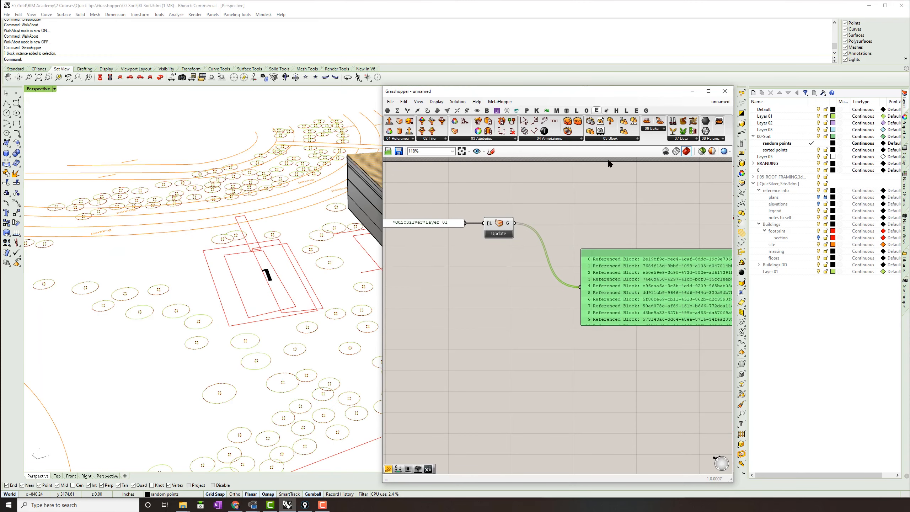
Step: Add a recursive block component, feed it the referenced tree blocks and show its P (plane) output in the panel, moved farther along the canvas
left_click(600, 139)
left_click(621, 150)
left_click(570, 217)
left_click_drag(514, 223, 580, 271)
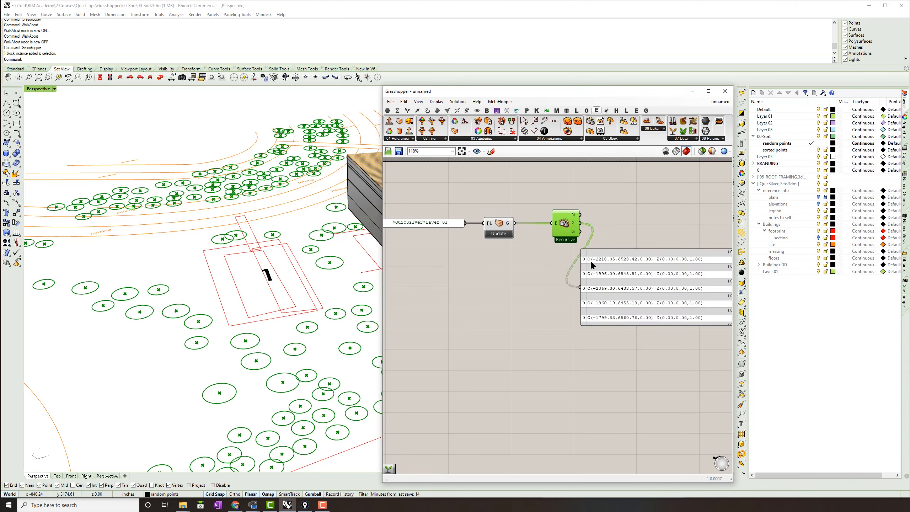
right_click_drag(628, 270, 581, 260)
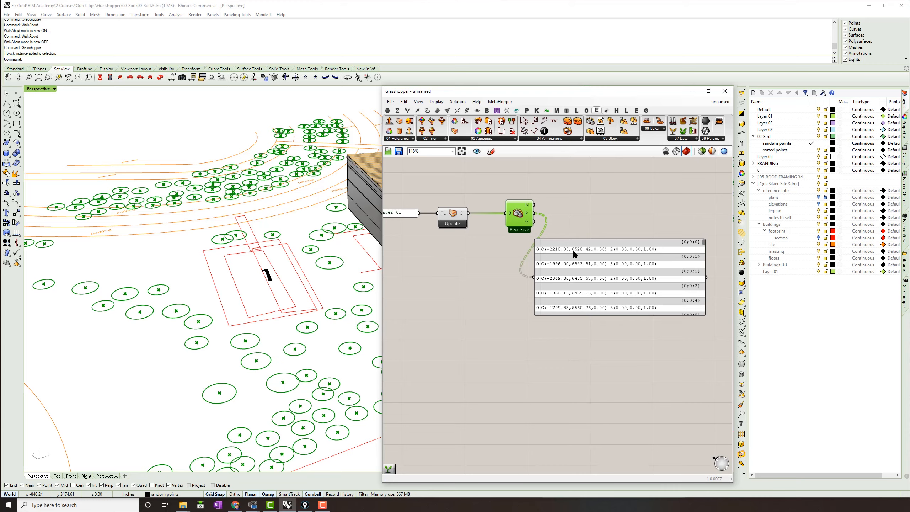
left_click_drag(572, 250, 616, 247)
right_click_drag(632, 240, 575, 232)
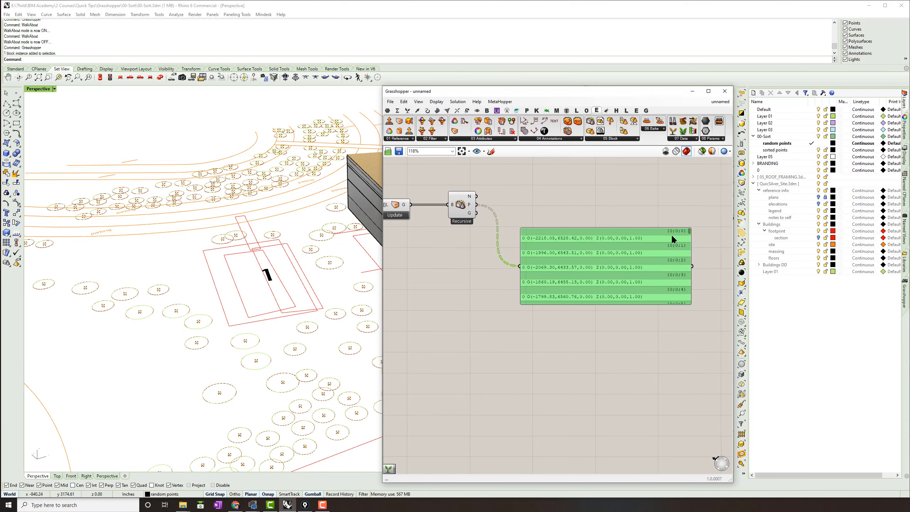
Step: Add a Shift Paths component between the block component's P output and the panel, spacing out the panel and components
double_click(555, 210)
type("shif")
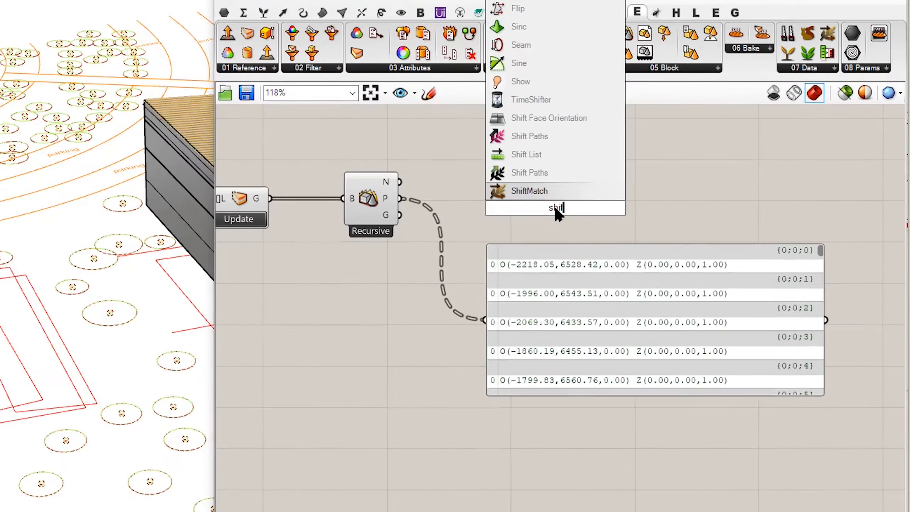
left_click(538, 135)
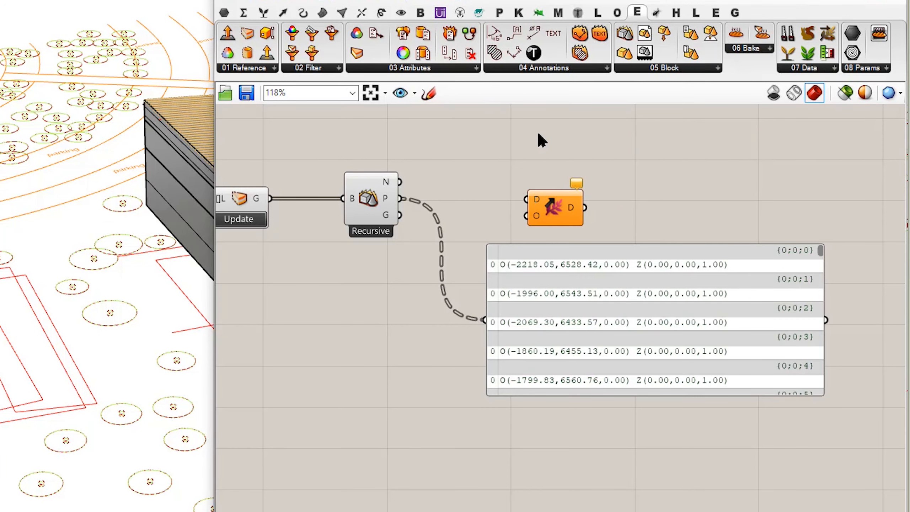
left_click_drag(399, 199, 526, 199)
left_click_drag(582, 209, 482, 319)
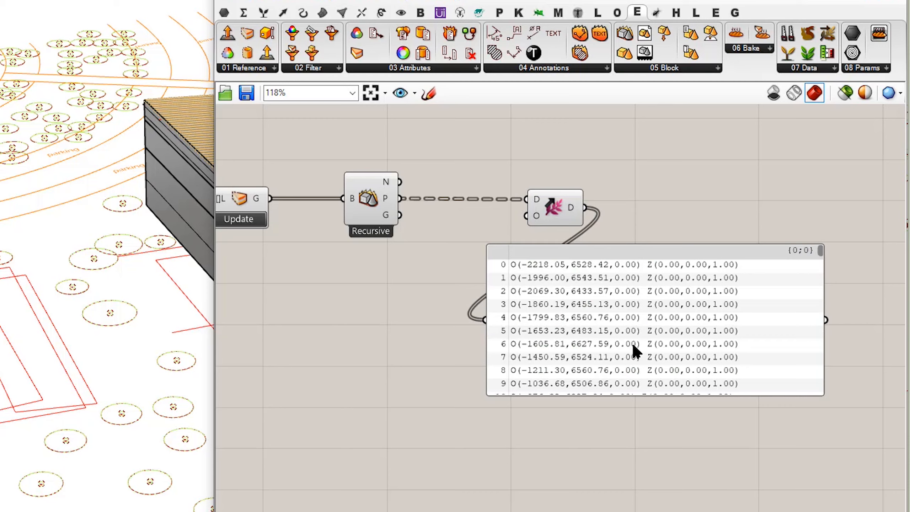
left_click_drag(612, 359, 713, 352)
left_click_drag(550, 222, 456, 208)
scroll(459, 269, "down", 2)
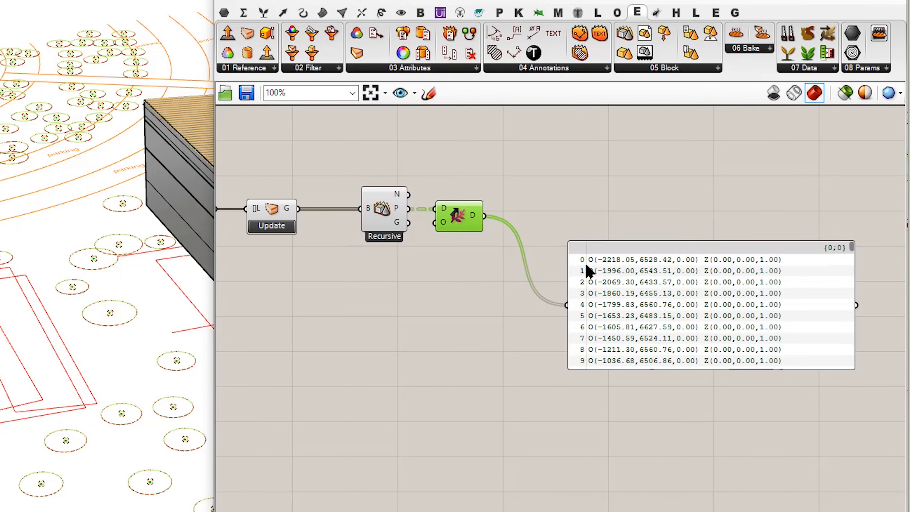
Step: Add a List Indices component, connect the Shift Paths output to it and show its indices in the panel
left_click(557, 162)
left_click(481, 13)
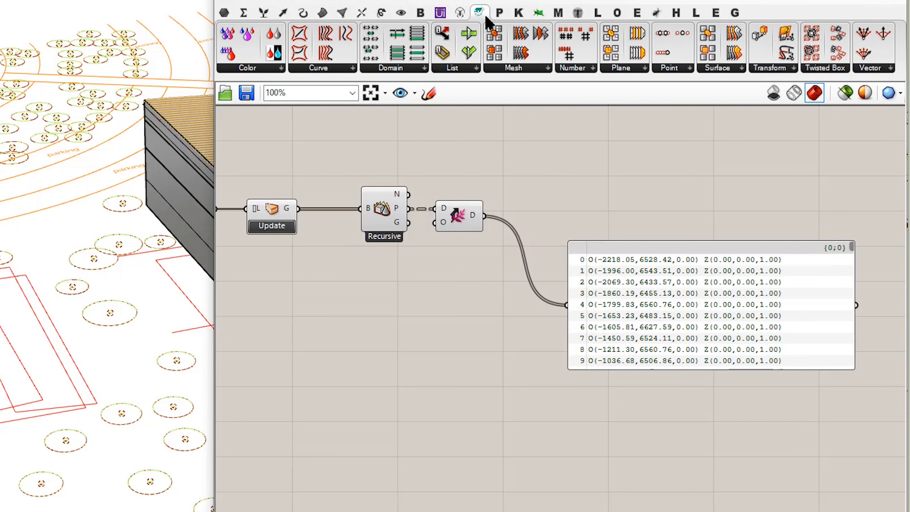
left_click(464, 67)
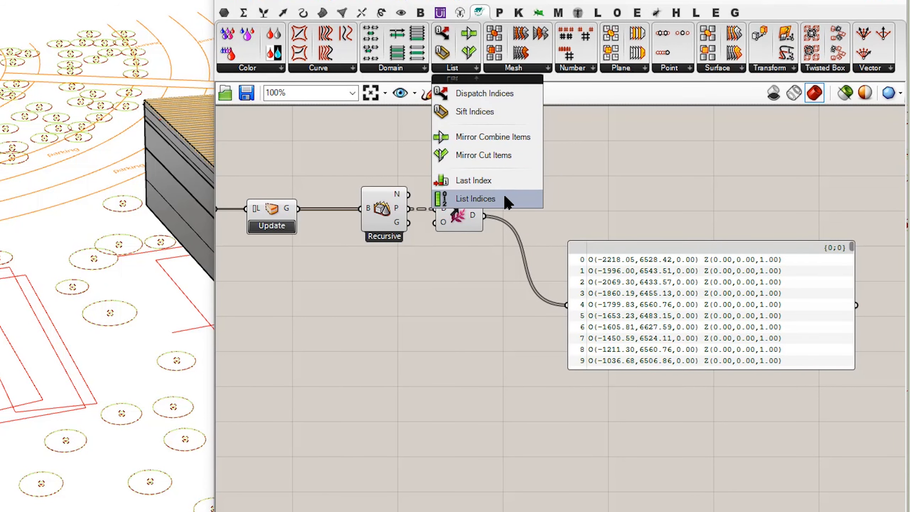
left_click_drag(504, 197, 555, 194)
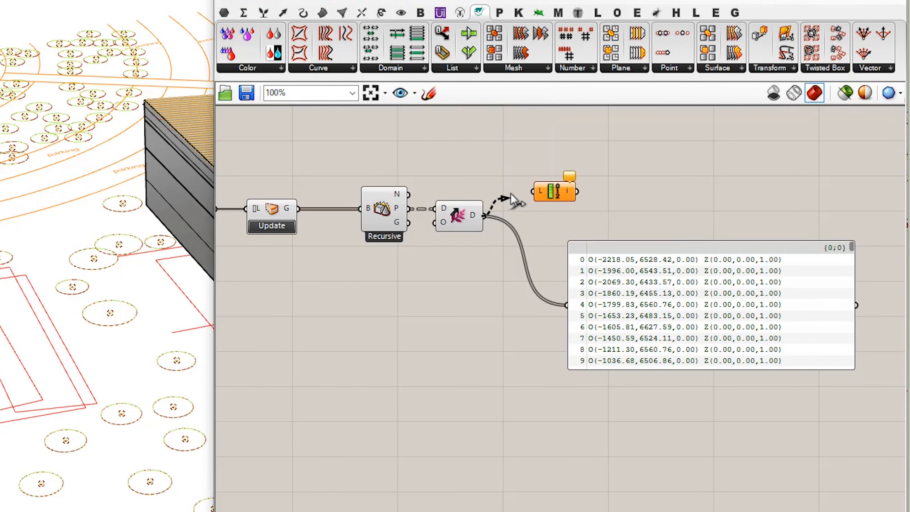
left_click_drag(485, 216, 532, 192)
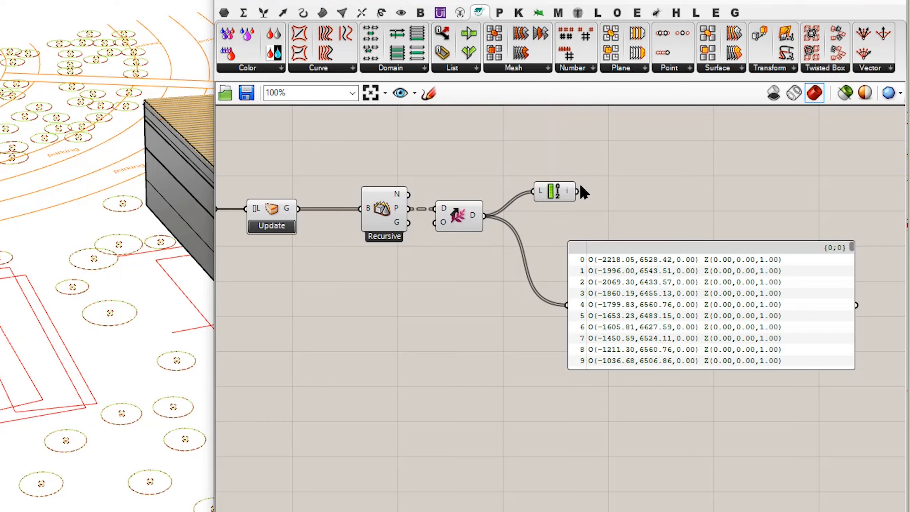
left_click_drag(564, 226, 565, 305)
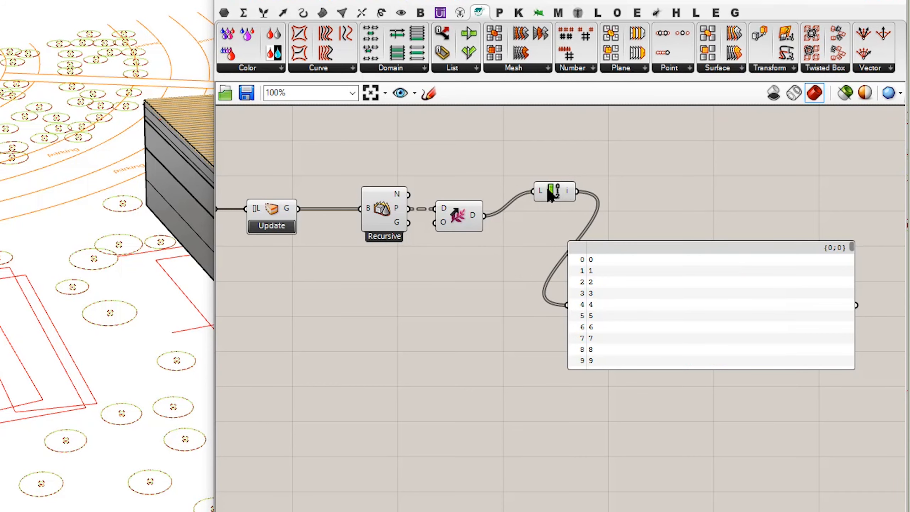
left_click_drag(545, 195, 512, 192)
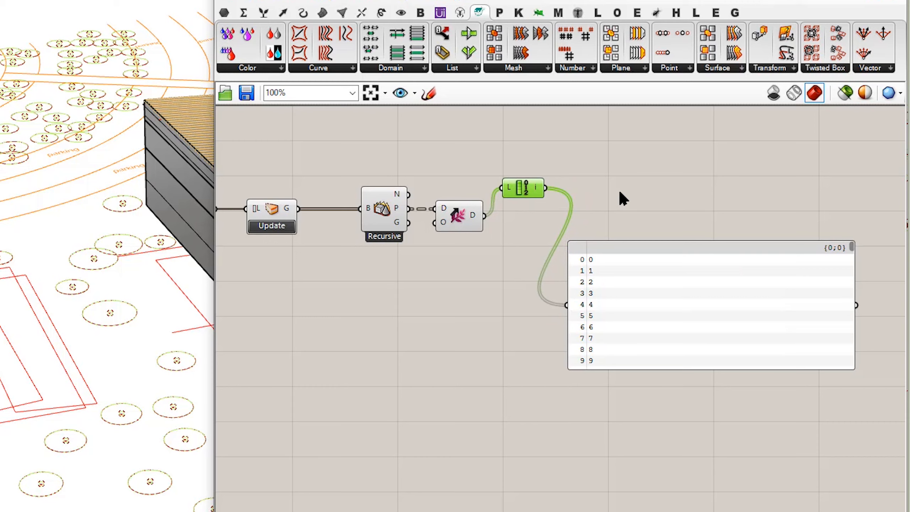
Step: Add an Elefront Text component and connect the list indices as its text and the shifted planes as its P input
left_click(622, 198)
left_click(637, 14)
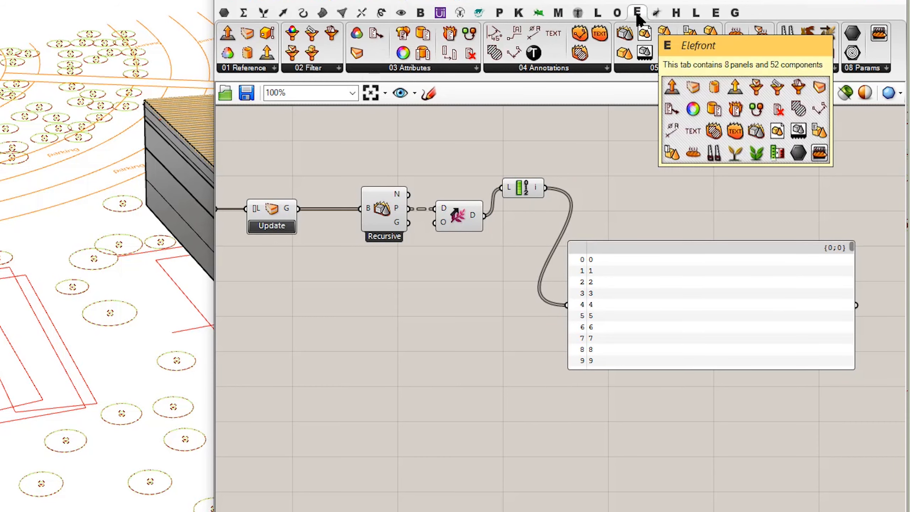
mouse_move(557, 36)
left_mouse_down()
mouse_move(661, 190)
mouse_move(647, 209)
left_mouse_up()
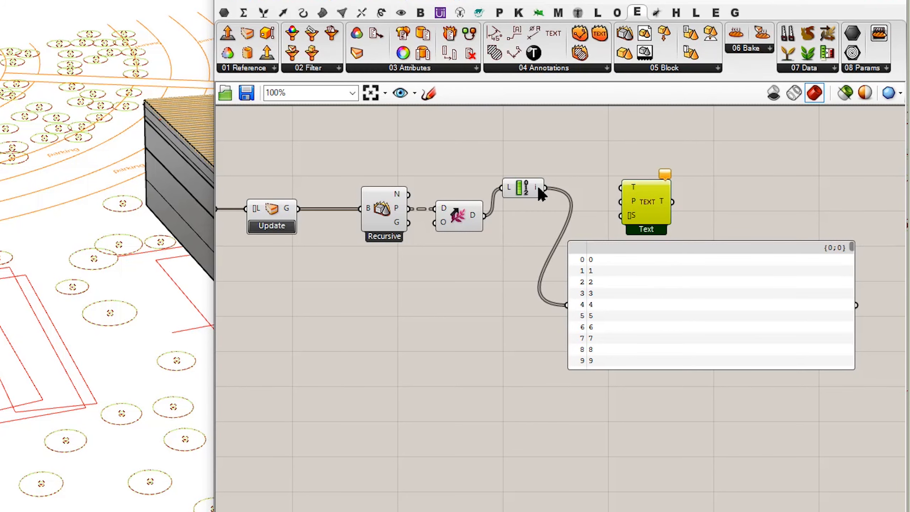
left_click_drag(546, 186, 623, 187)
left_click_drag(484, 215, 641, 210)
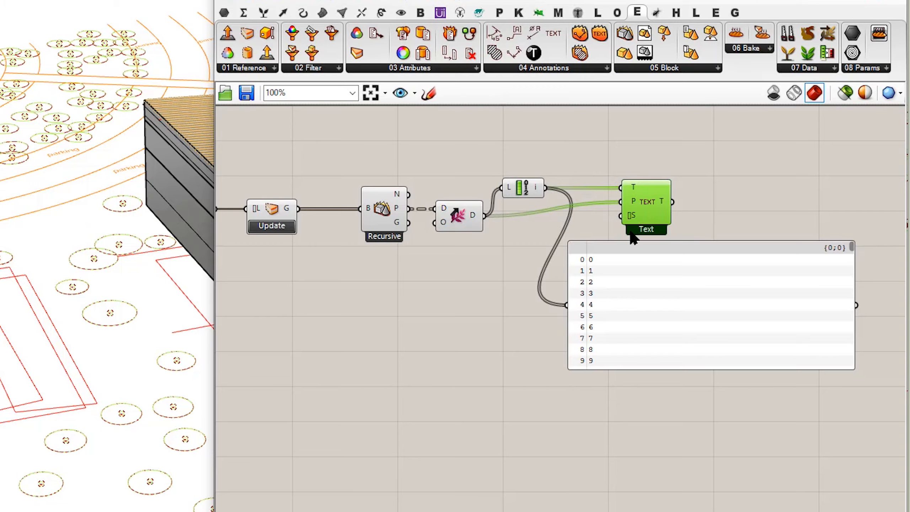
Step: Open the Site Plan Anno annotation style in the Rhino options and copy its style name
left_click(461, 349)
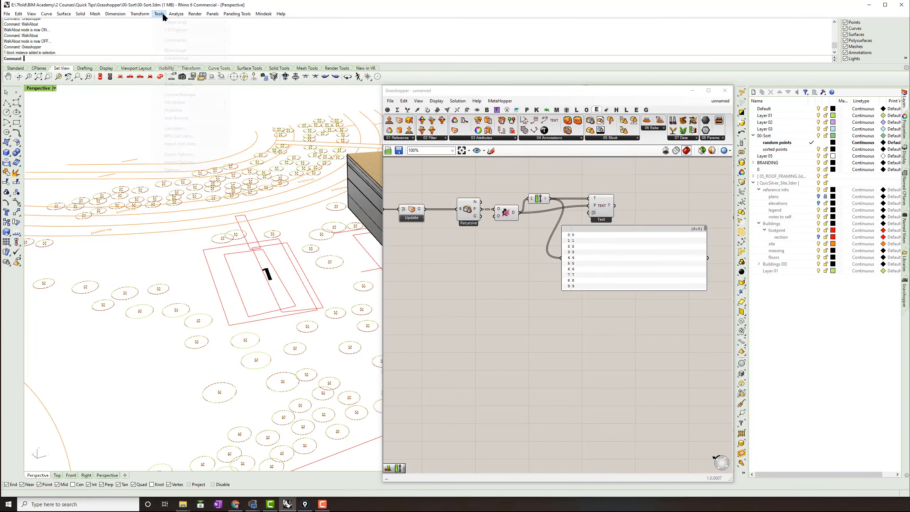
left_click(159, 14)
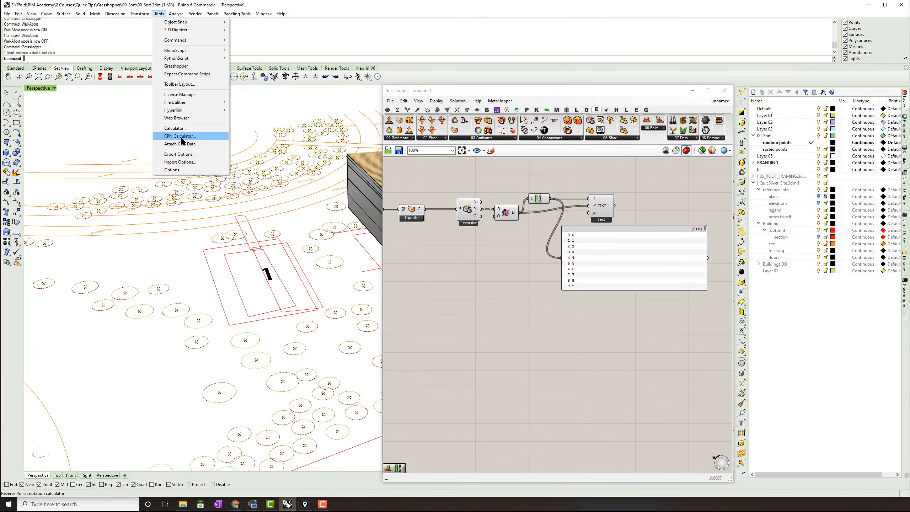
left_click(173, 169)
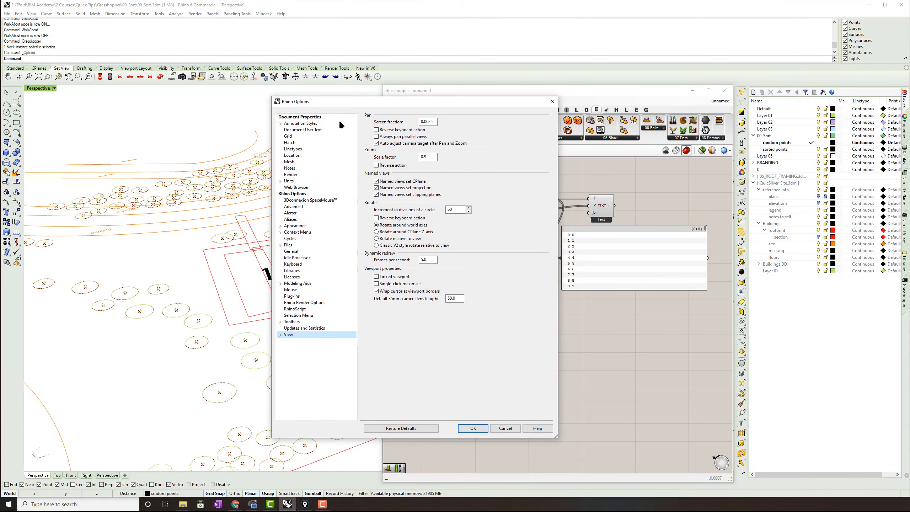
left_click(309, 124)
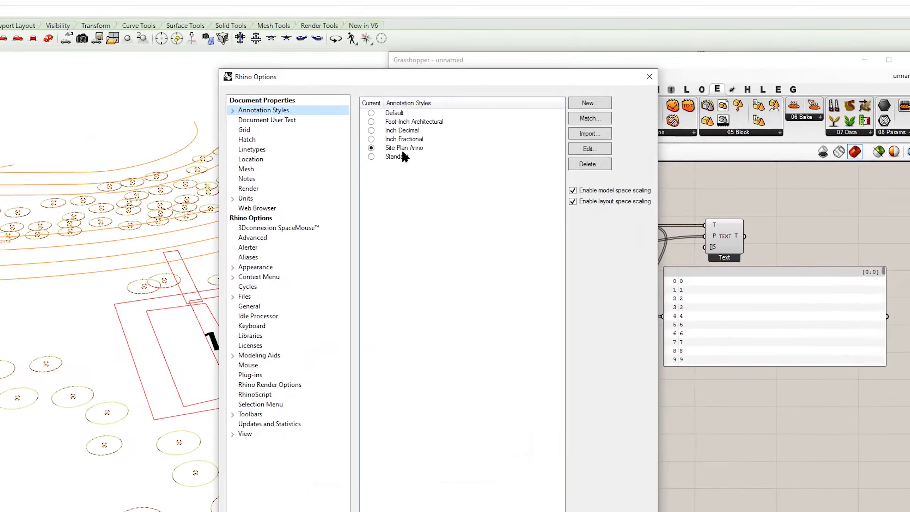
left_click(404, 148)
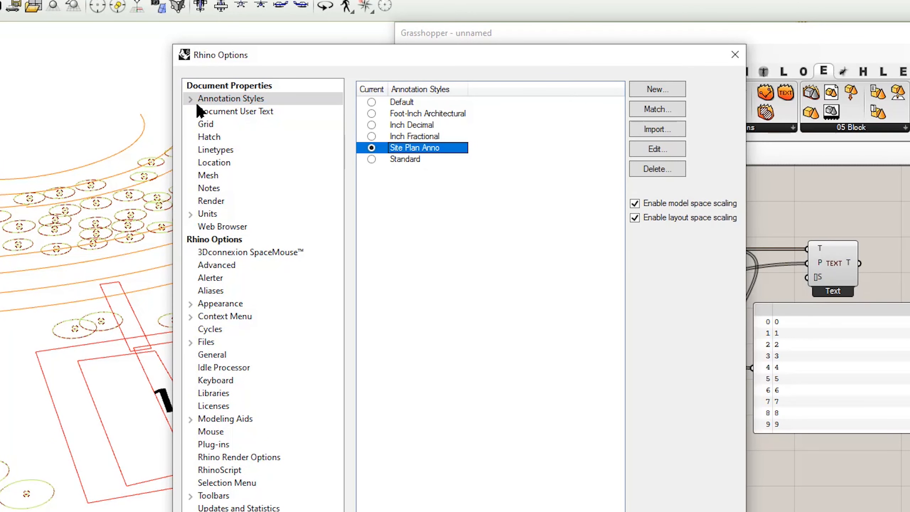
left_click(191, 99)
left_click(253, 265)
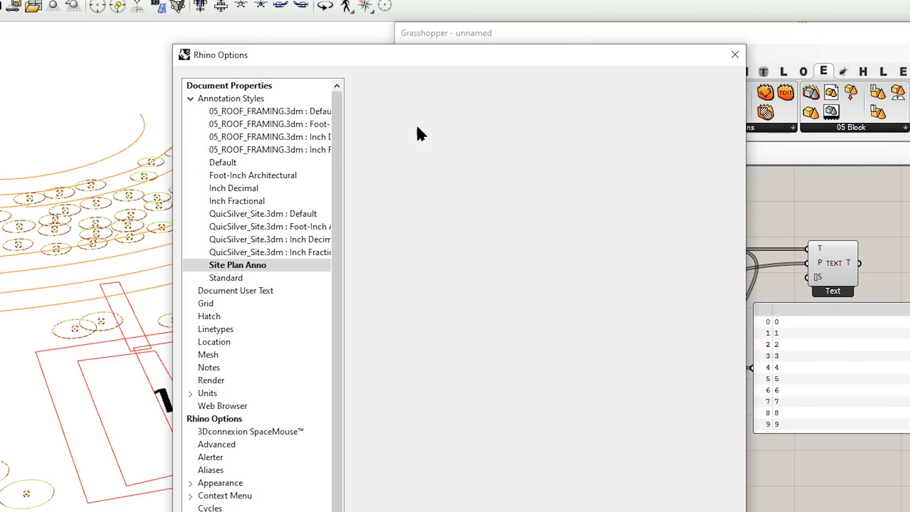
left_click_drag(524, 94, 417, 92)
key("ctrl+c")
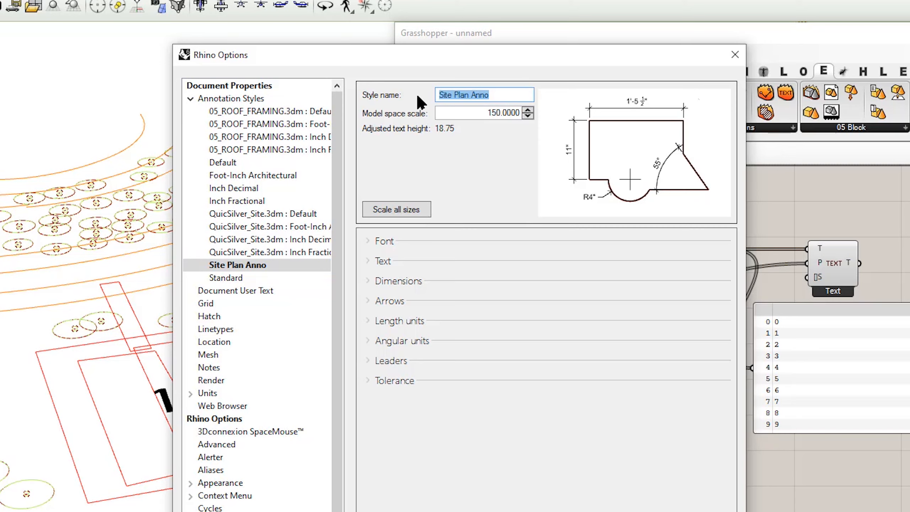
Step: Close the options, add a panel containing Site Plan Anno and connect it to the Text component's style input
left_click(734, 54)
double_click(646, 394)
type("\"")
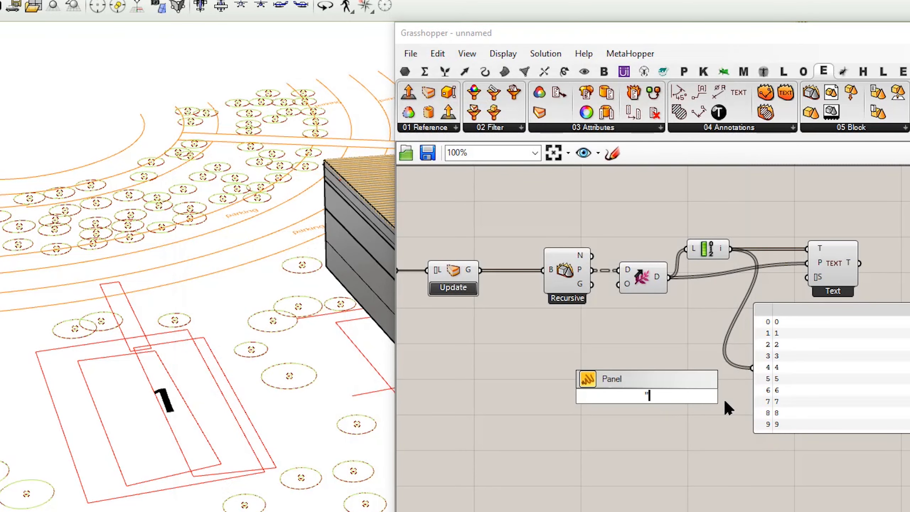
key("ctrl+v")
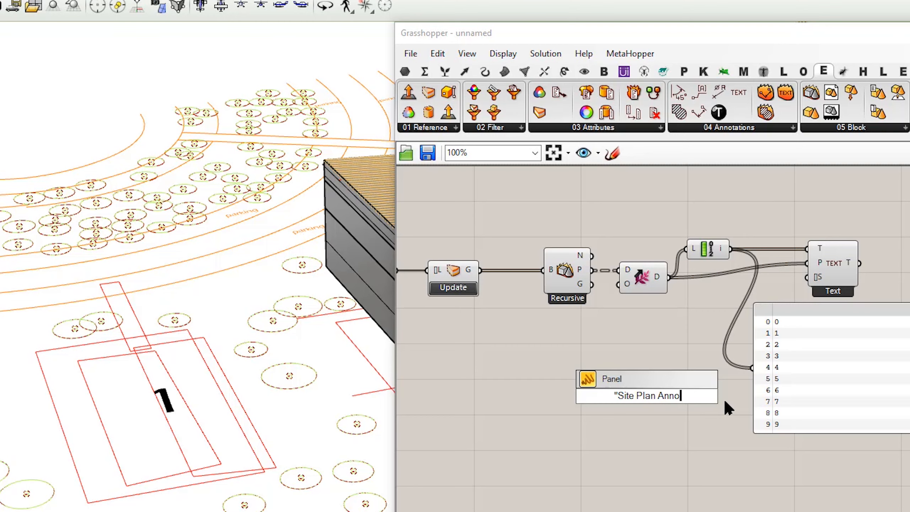
key("Return")
left_click_drag(692, 397, 796, 278)
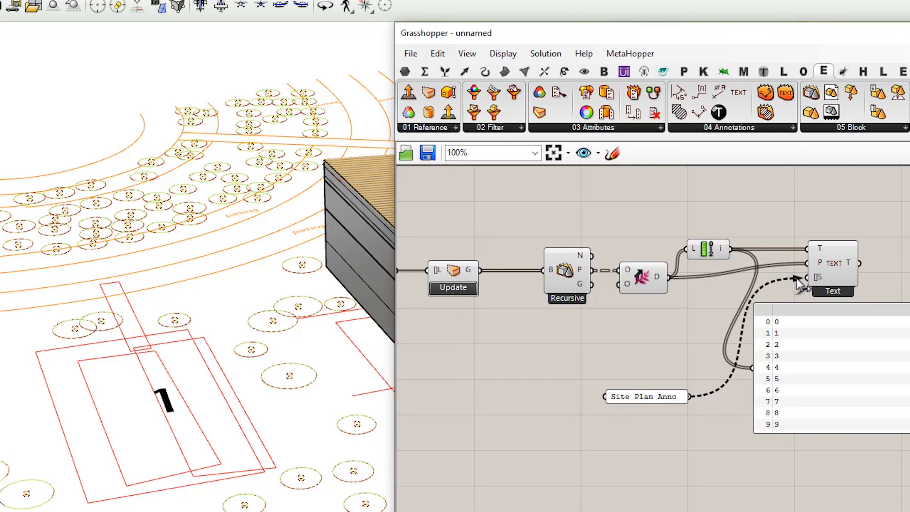
mouse_move(819, 280)
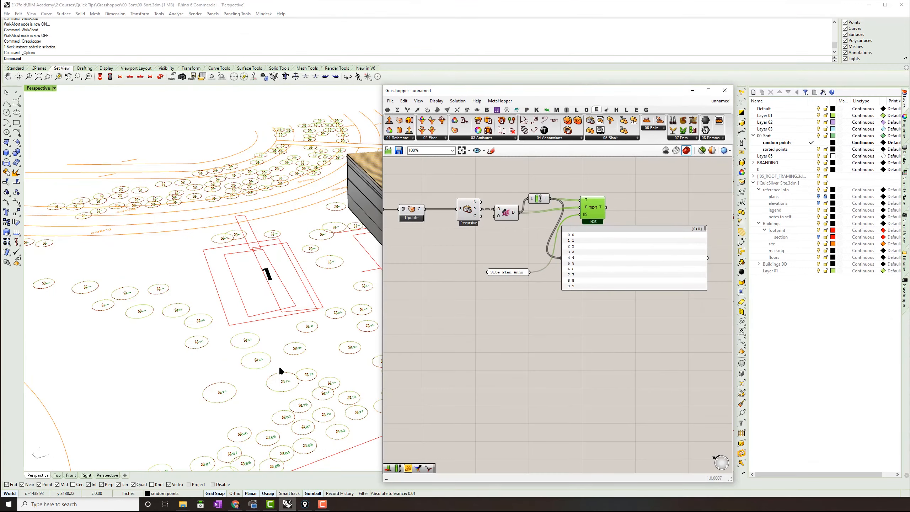
Step: Examine the index numbers at the trees across the site in the Perspective viewport to see how the points are ordered
scroll(278, 360, "up", 3)
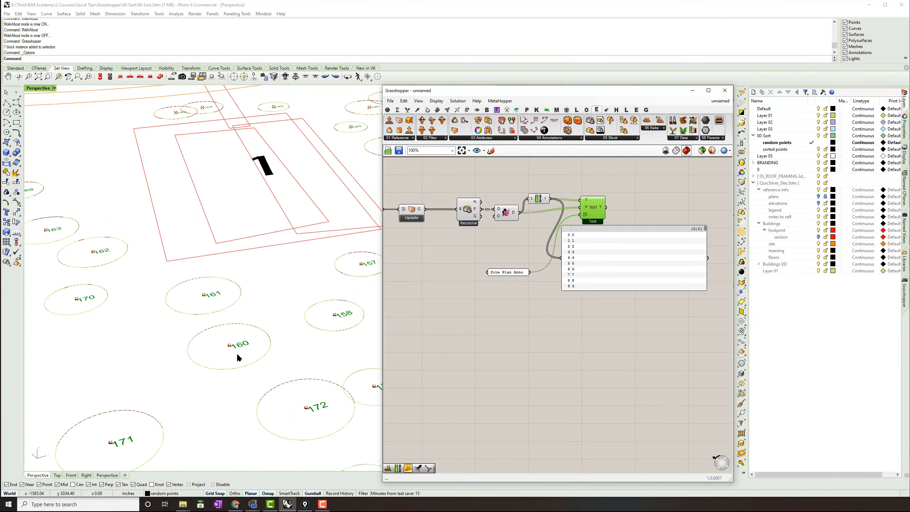
right_click_drag(262, 342, 243, 368)
scroll(243, 368, "down", 5)
right_click_drag(266, 317, 248, 334, "shift")
scroll(249, 333, "down", 4)
scroll(324, 356, "up", 2)
scroll(325, 354, "up", 2)
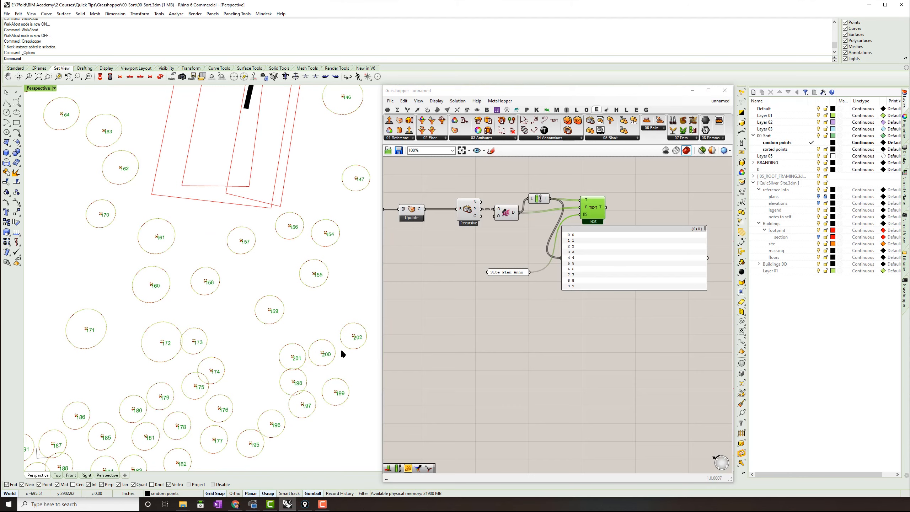
right_click_drag(197, 366, 229, 287)
right_click_drag(328, 232, 212, 337, "shift")
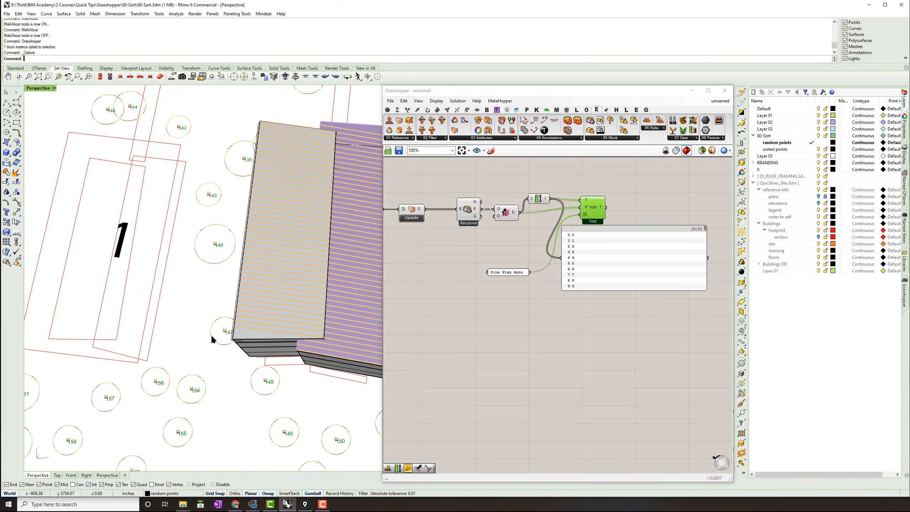
right_click_drag(228, 258, 205, 370, "shift")
scroll(277, 219, "down", 3)
right_click_drag(342, 209, 262, 253, "shift")
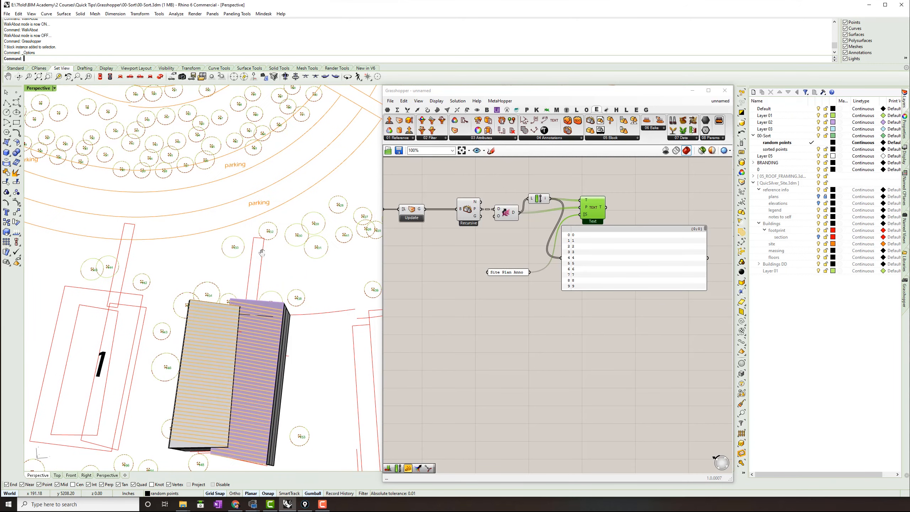
scroll(234, 249, "down", 5)
Step: Narrow the Grasshopper window to give the viewport more room and make the 00-Sort layer current
left_click_drag(382, 246, 432, 247)
right_click_drag(458, 257, 516, 270)
left_click(762, 263)
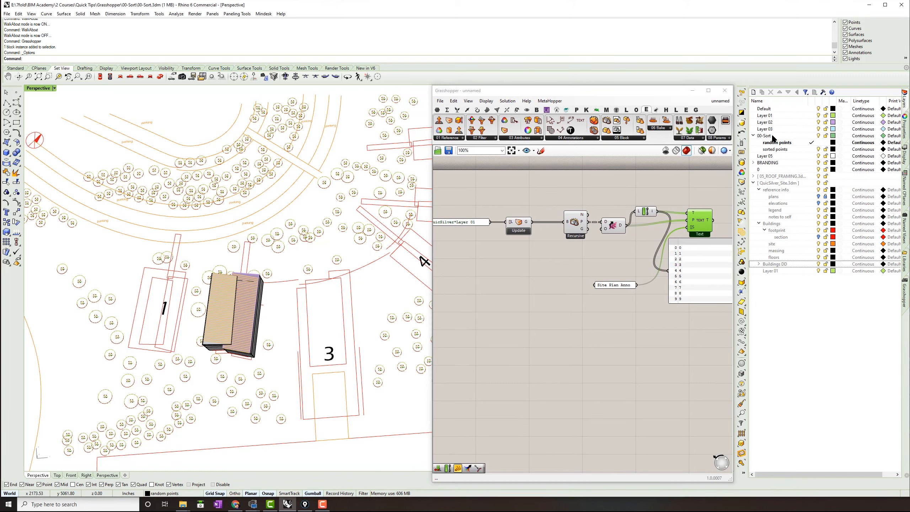
left_click(811, 136)
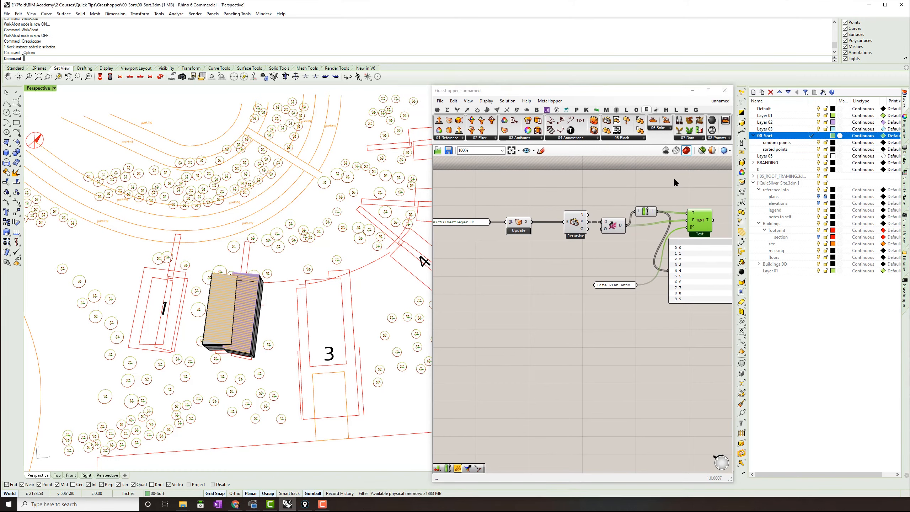
Step: Draw a degree-3 curve winding from the westernmost trees past building 1, around the solid building and out past buildings 5 and 6
right_click_drag(330, 203, 371, 192, "shift")
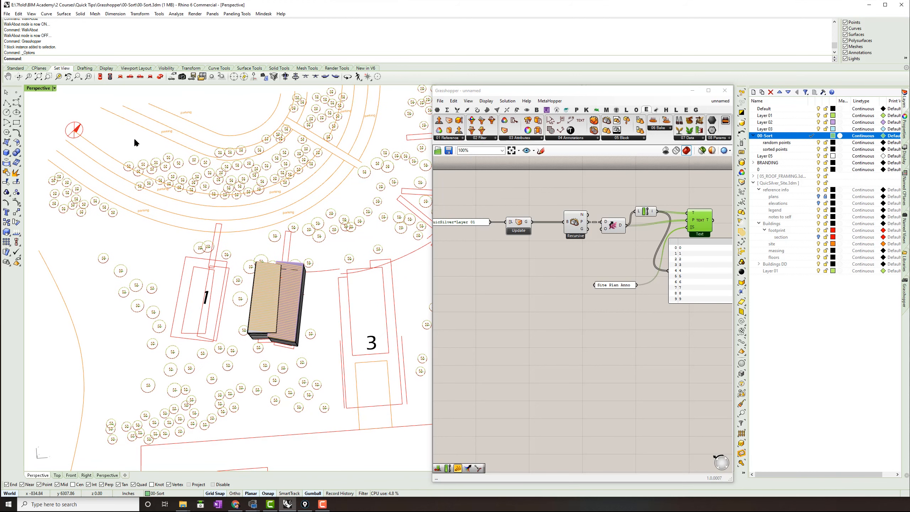
left_click(16, 103)
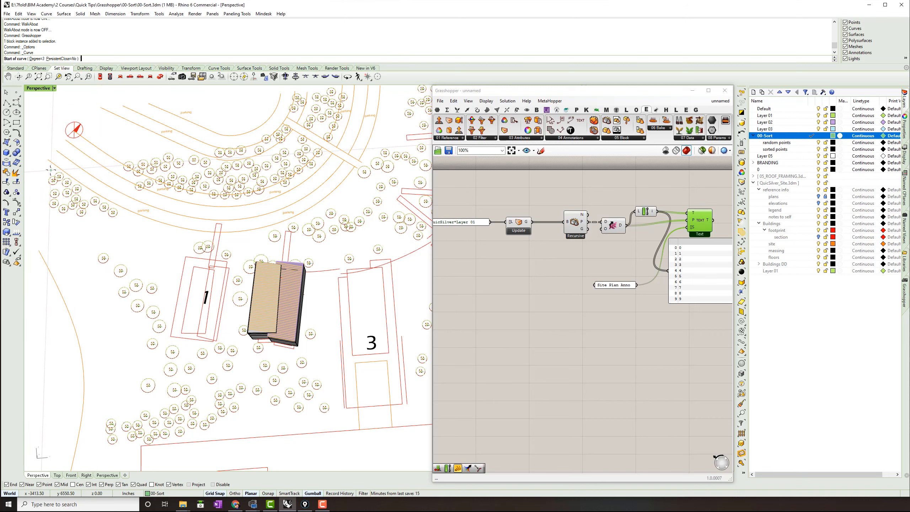
left_click(50, 171)
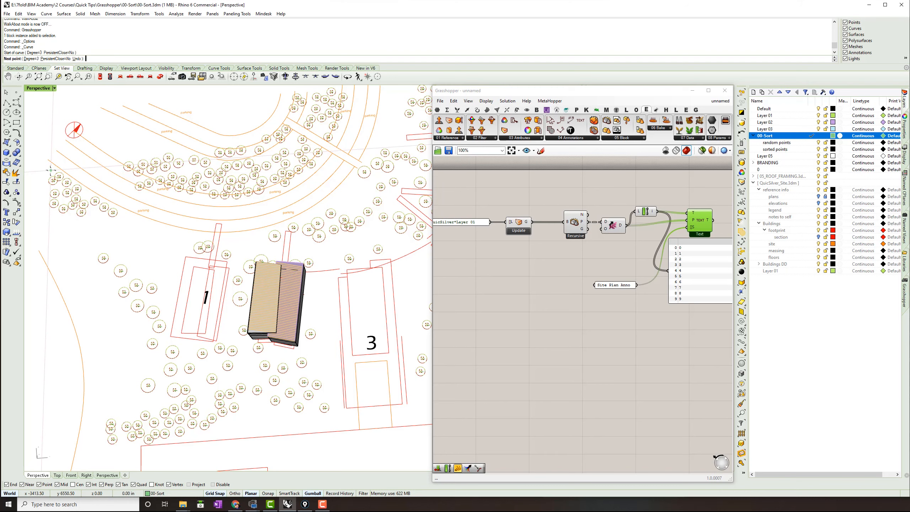
left_click(94, 207)
left_click(139, 283)
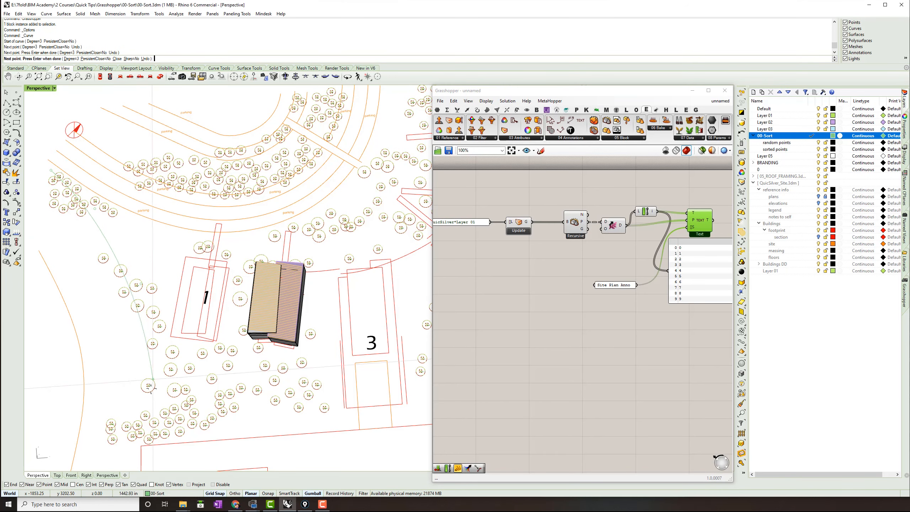
left_click(152, 402)
left_click(141, 433)
left_click(187, 427)
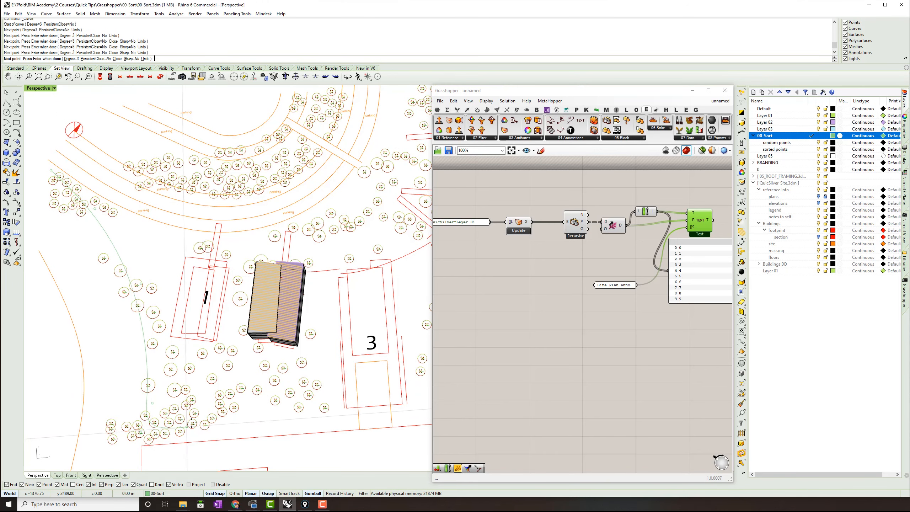
left_click(229, 375)
left_click(237, 329)
left_click(278, 377)
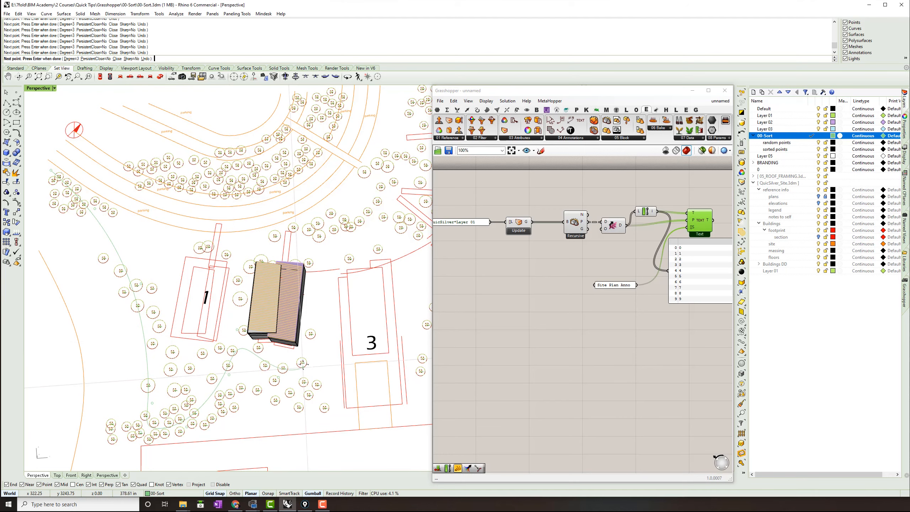
left_click(318, 307)
left_click(298, 252)
left_click(344, 210)
right_click_drag(377, 189, 220, 240, "shift")
left_click(237, 260)
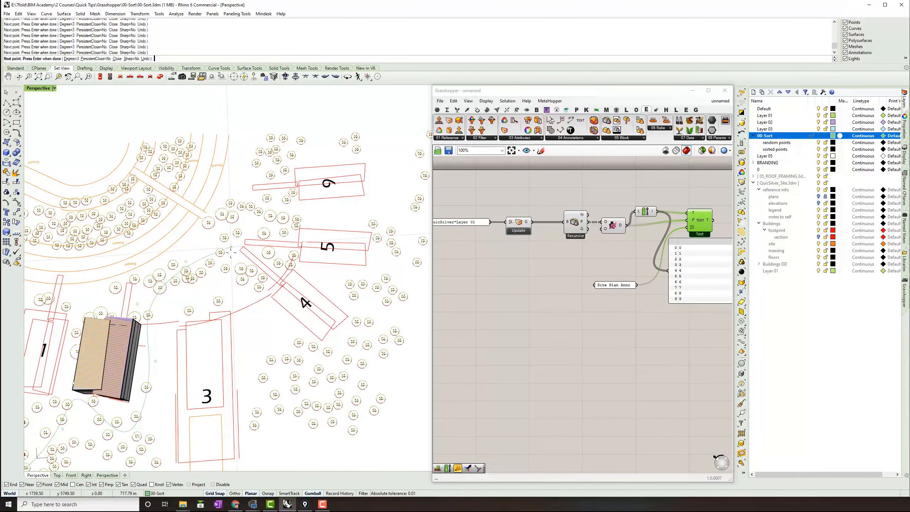
left_click(320, 236)
left_click(364, 161)
left_click(371, 110)
key("Return")
scroll(371, 123, "down", 5)
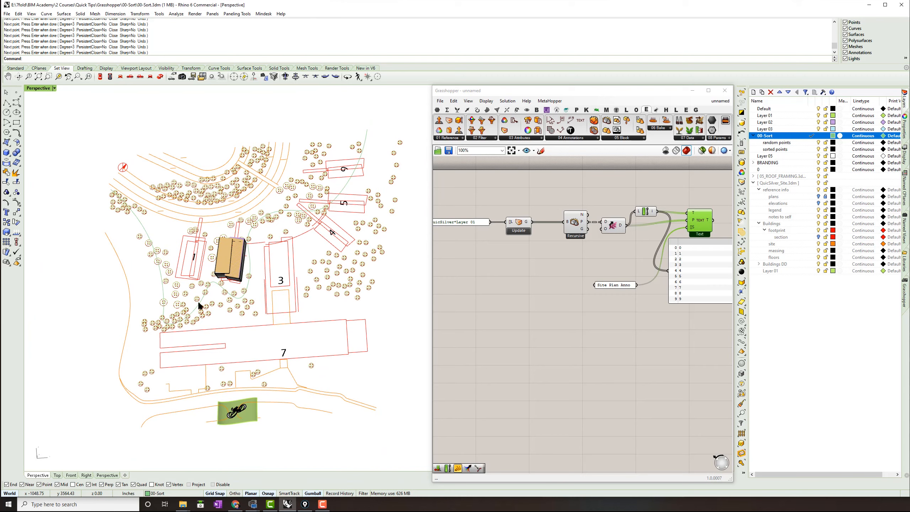
scroll(265, 260, "up", 3)
Step: Add a Curve parameter to the canvas, reference the drawn site curve in it, and place it below the Update component
left_click(262, 255)
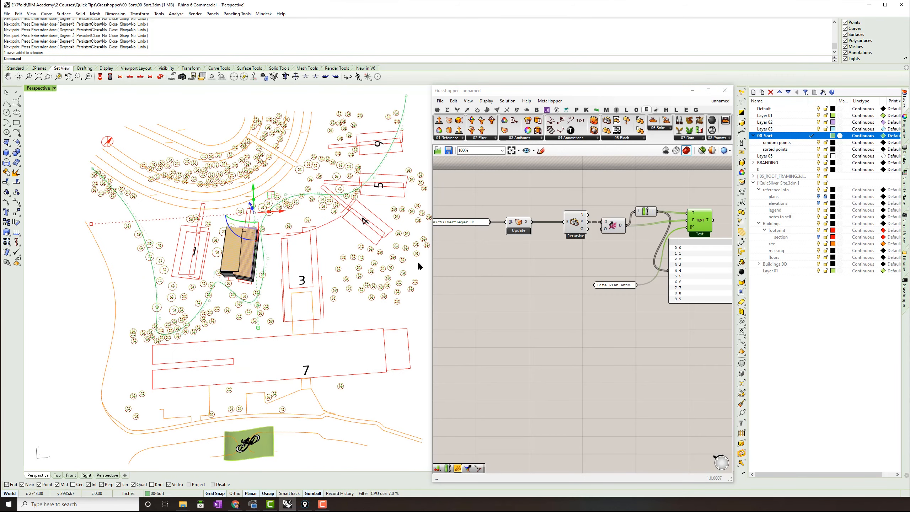
right_click_drag(462, 254, 486, 250)
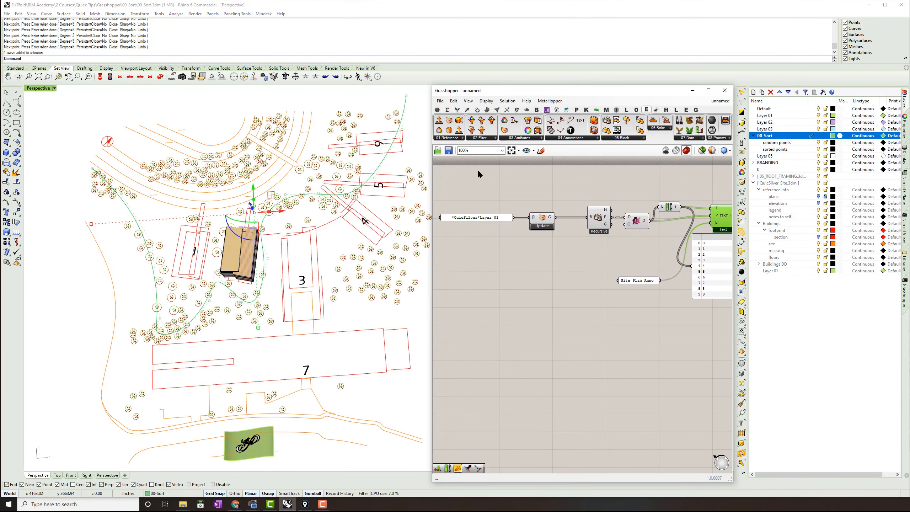
left_click(438, 110)
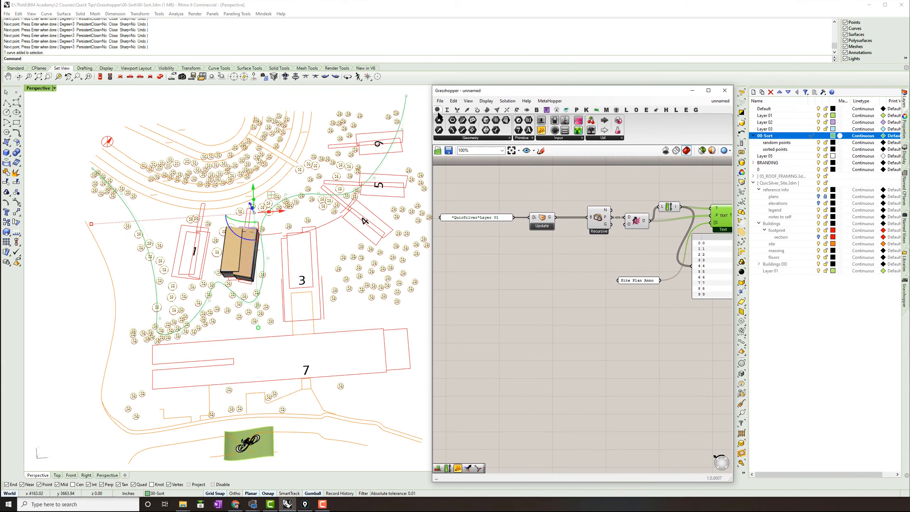
left_click_drag(462, 120, 507, 263)
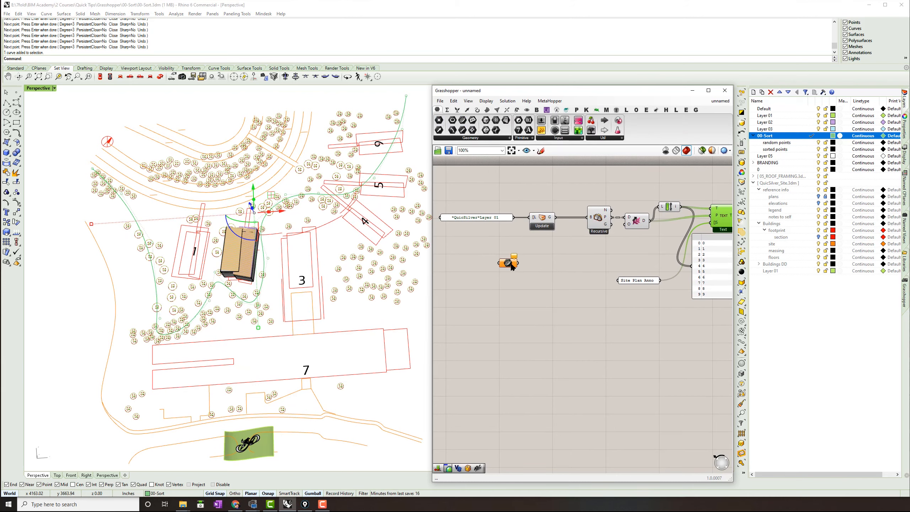
right_click(507, 264)
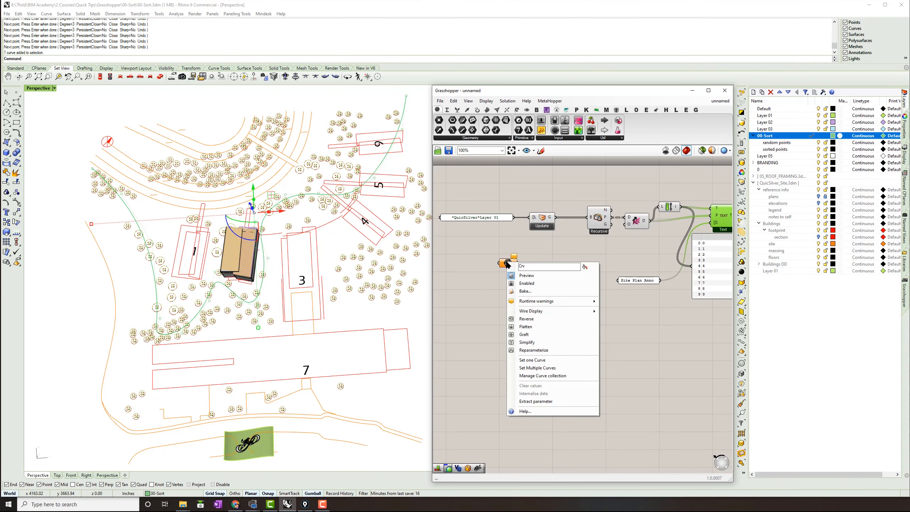
left_click(550, 360)
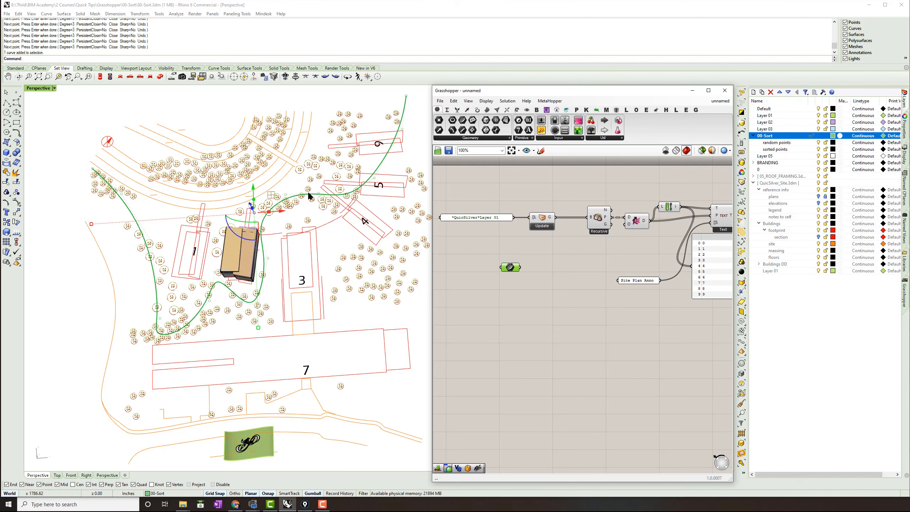
left_click_drag(510, 268, 533, 291)
left_click(564, 301)
right_click_drag(538, 302, 527, 289)
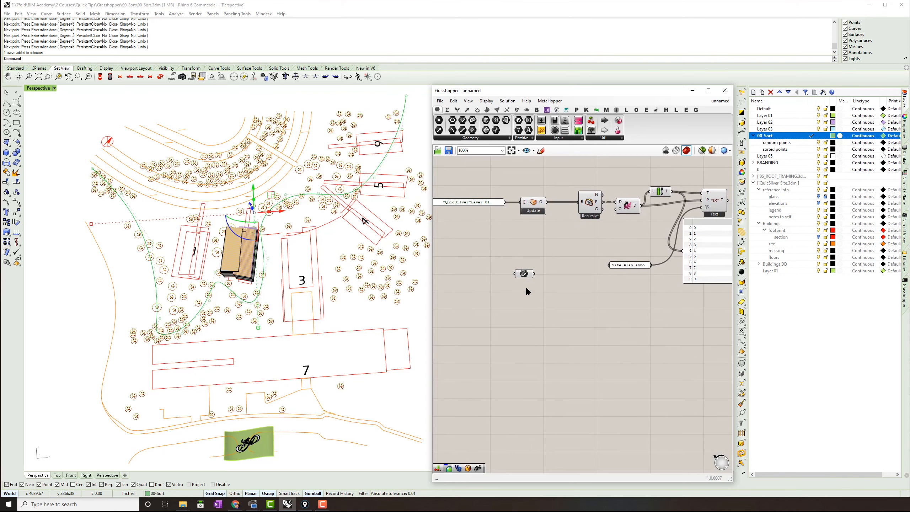
Step: Reparameterize the referenced site curve and deselect it in the viewport
right_click(525, 275)
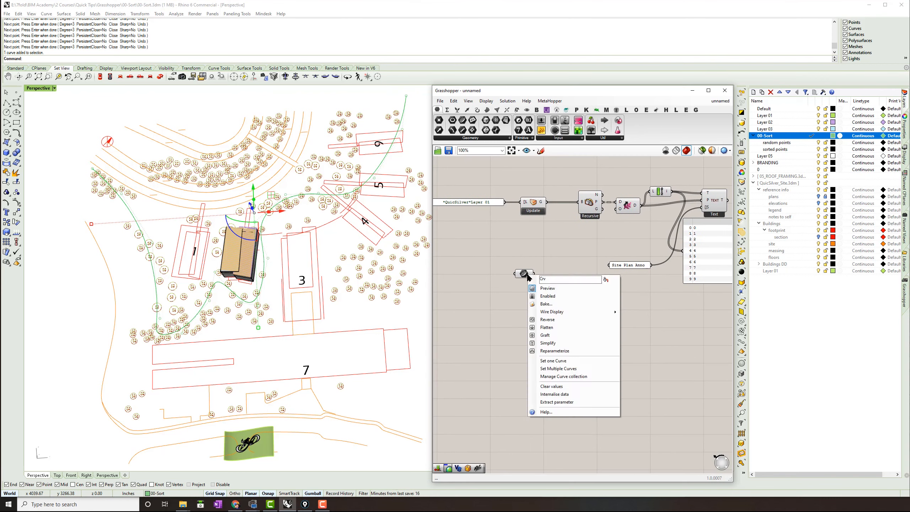
left_click(554, 350)
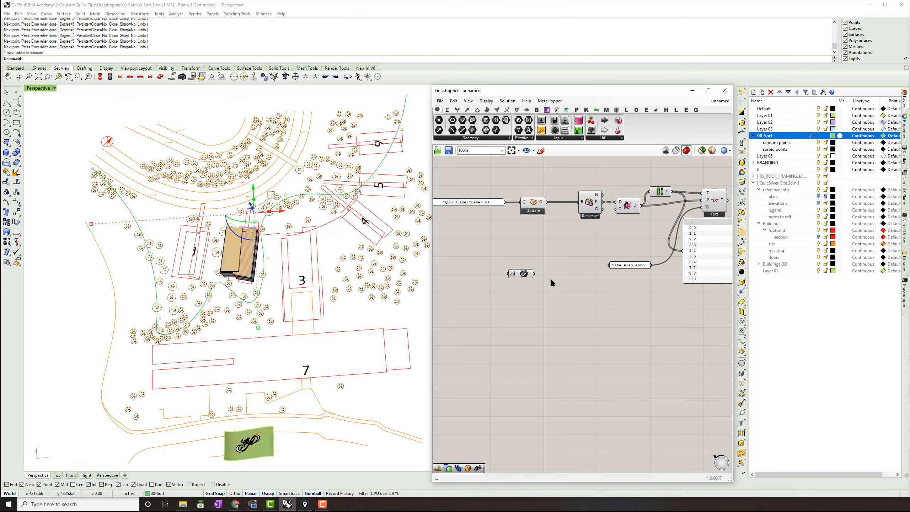
right_click_drag(324, 239, 334, 229)
left_click(333, 230)
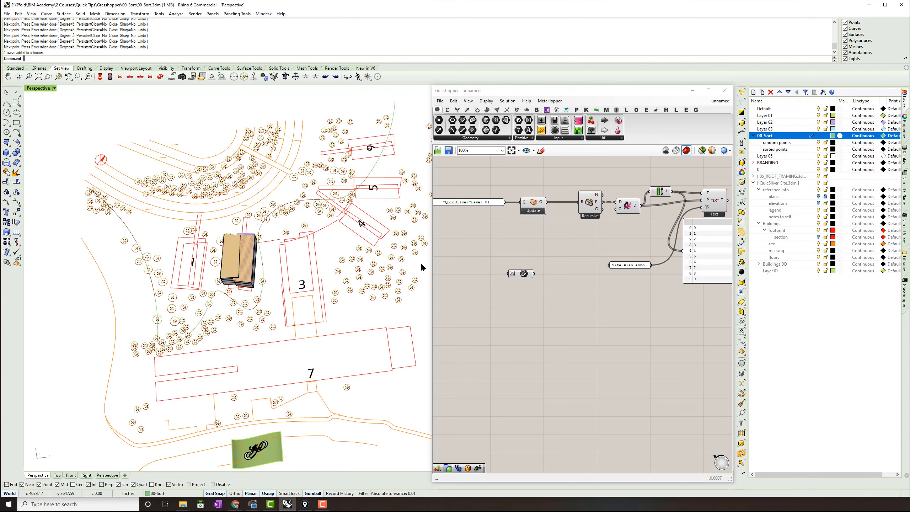
right_click_drag(292, 262, 288, 267, "shift")
right_click_drag(543, 284, 502, 287)
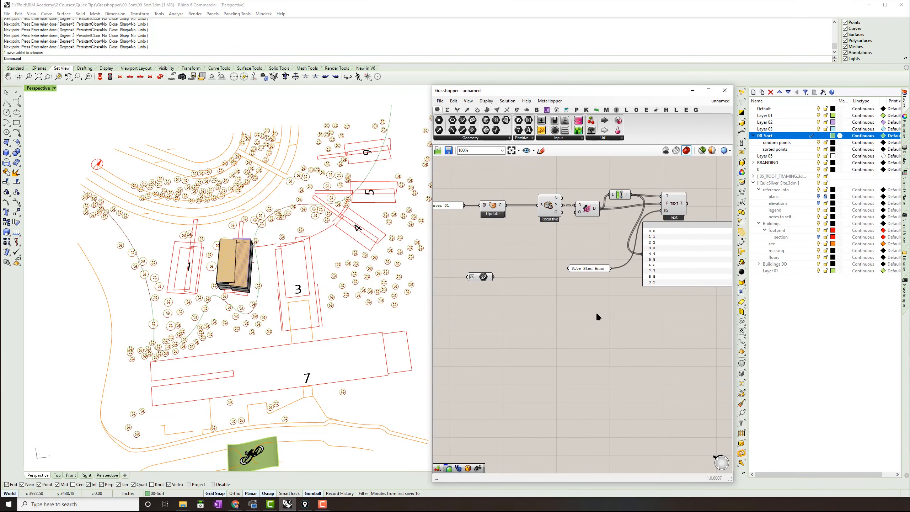
Step: Add a Sort List component to the canvas below the Site Plan Anno panel
double_click(588, 315)
type("sort")
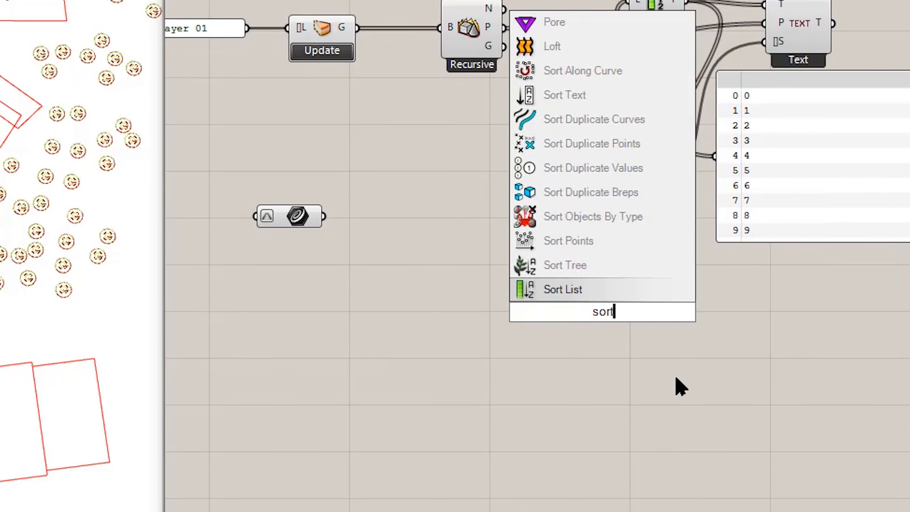
left_click(621, 289)
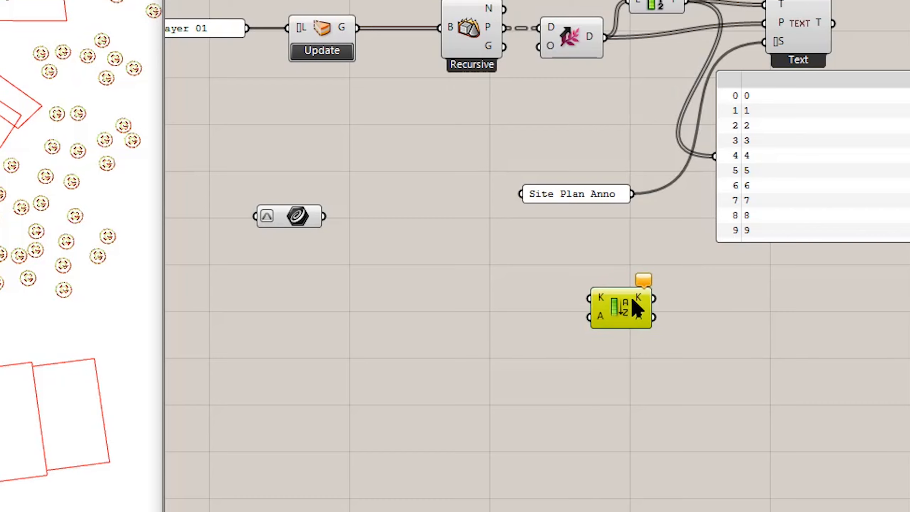
left_click_drag(632, 299, 637, 297)
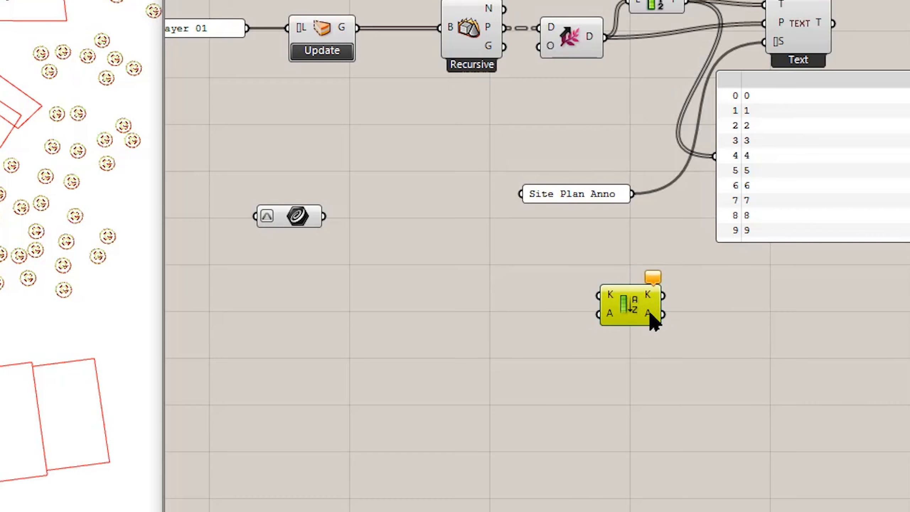
Step: Rename the Sort List component's values input A as Pts
scroll(648, 310, "up", 5)
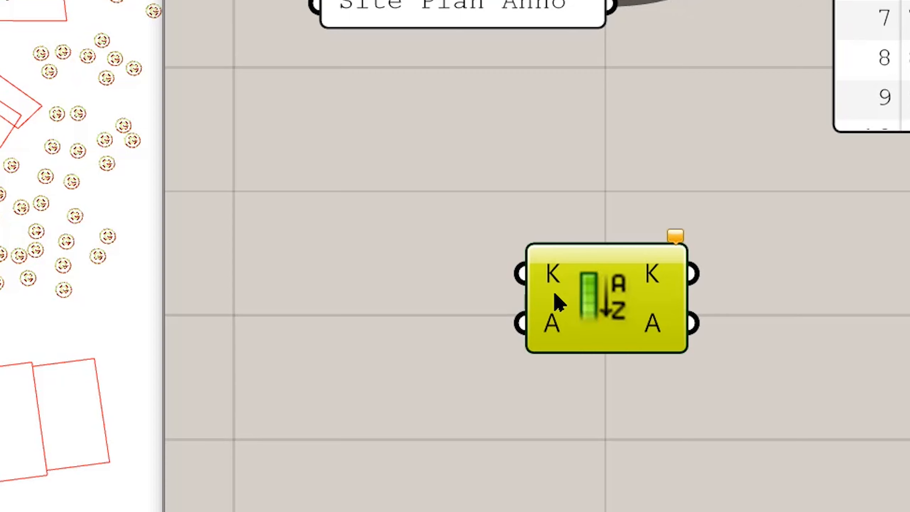
mouse_move(557, 327)
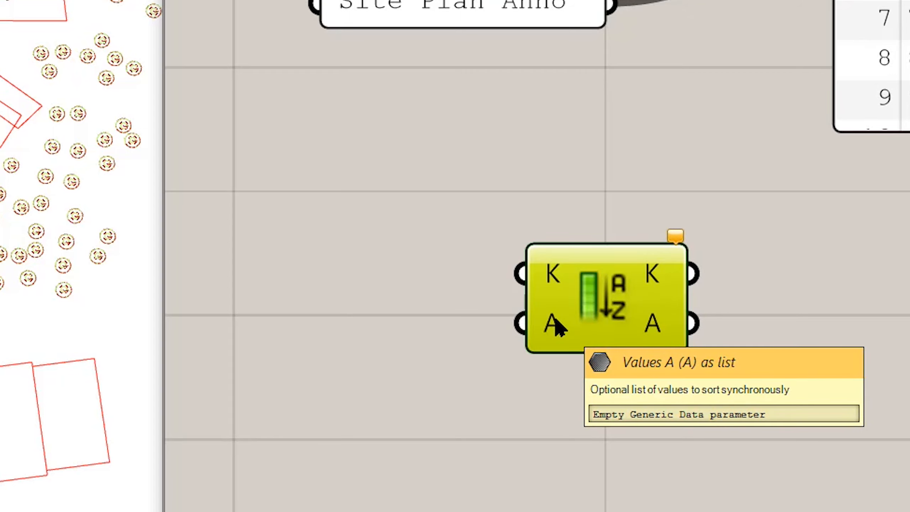
right_click(555, 323)
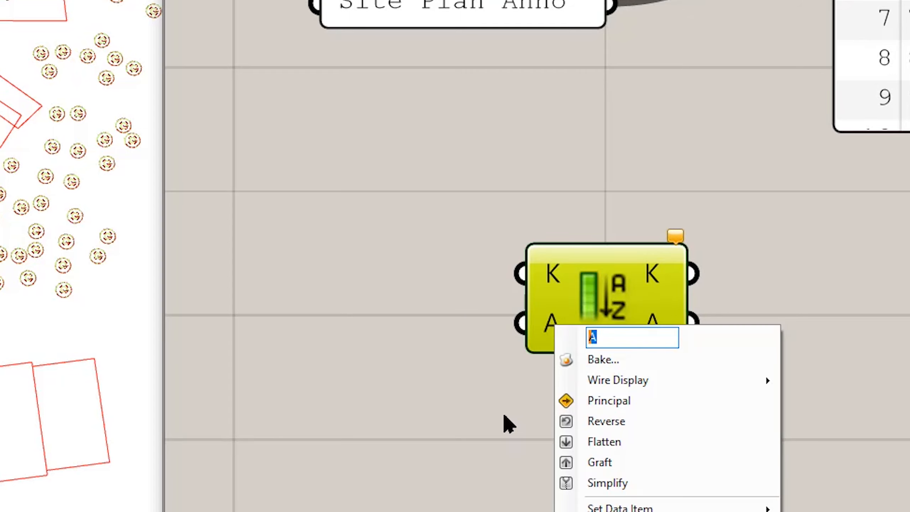
type("Pts")
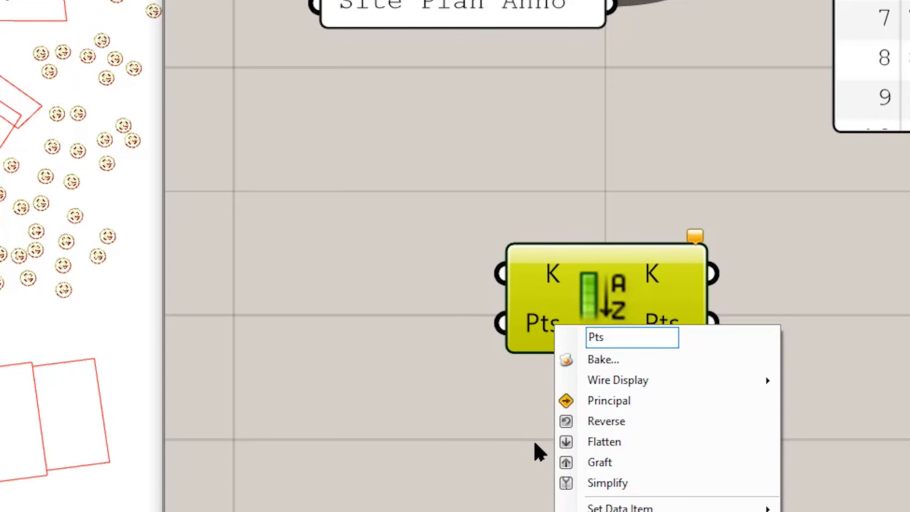
key("Return")
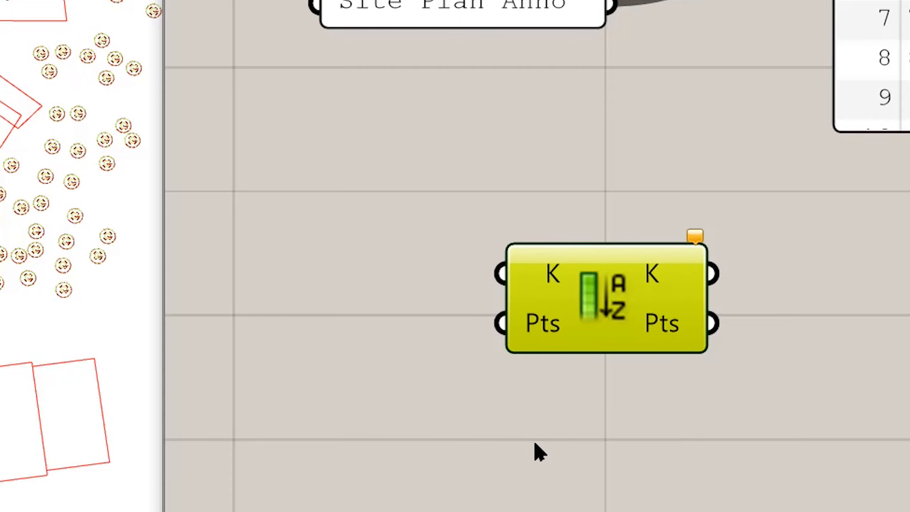
scroll(543, 341, "up", 1)
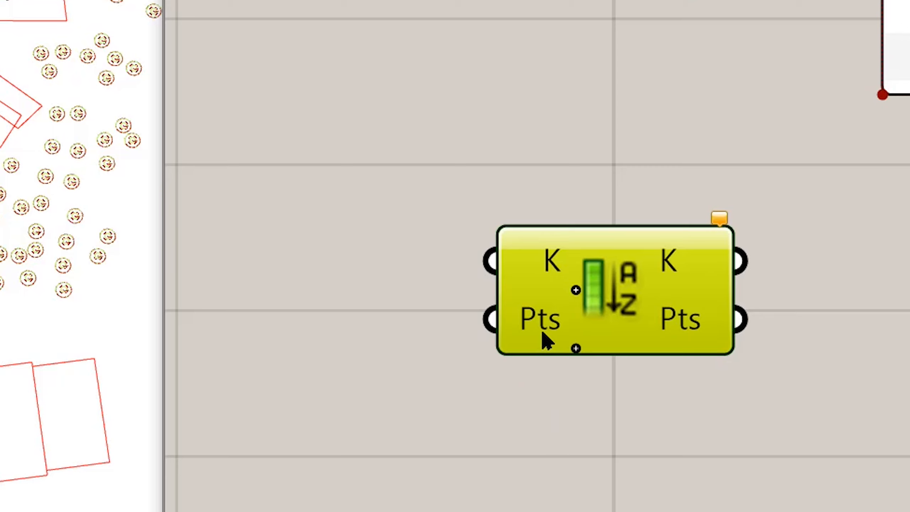
scroll(542, 333, "down", 3)
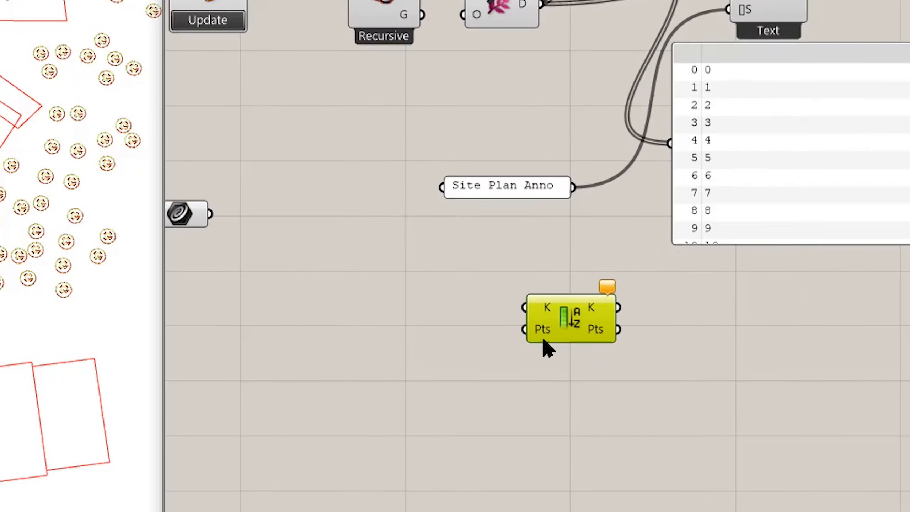
Step: Spread out the canvas by moving Sort List and the index panel further right and the component after Recursive slightly left
left_click_drag(566, 332, 712, 313)
left_click_drag(780, 171, 888, 151)
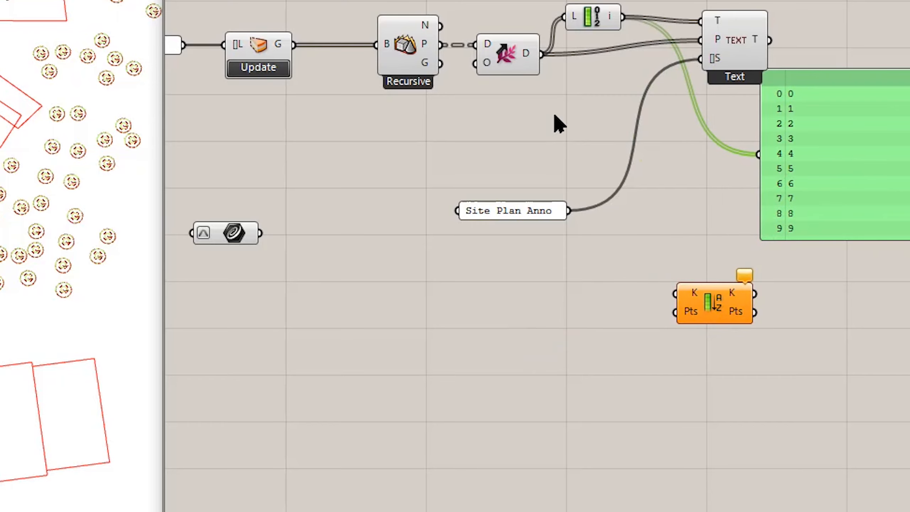
left_click_drag(519, 59, 503, 59)
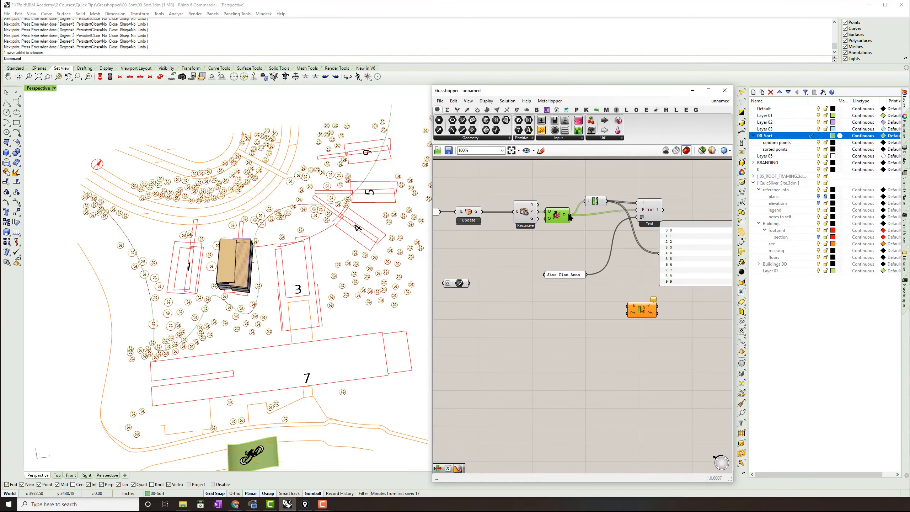
Step: Add a Deconstruct Plane component beside Sort List and feed it the tree planes from the component after Recursive
mouse_move(566, 217)
scroll(334, 287, "up", 15)
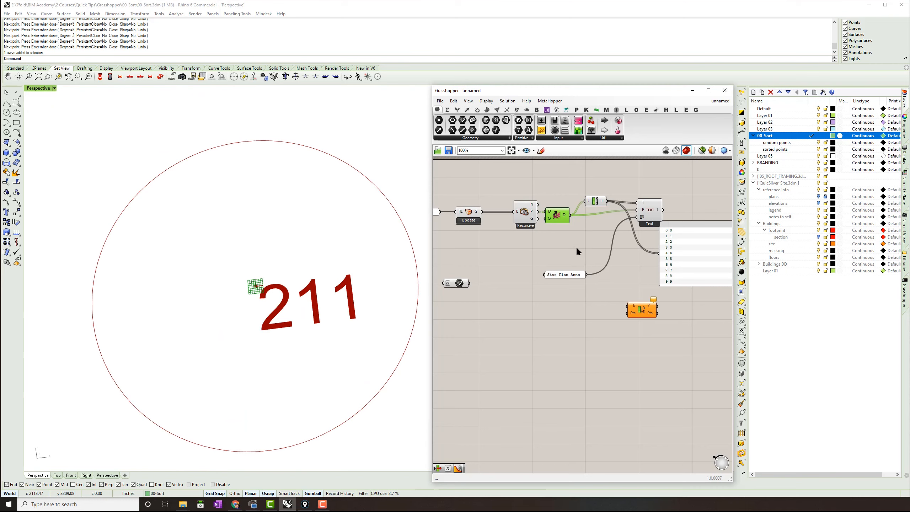
right_click_drag(576, 246, 561, 246)
double_click(561, 246)
type("depl")
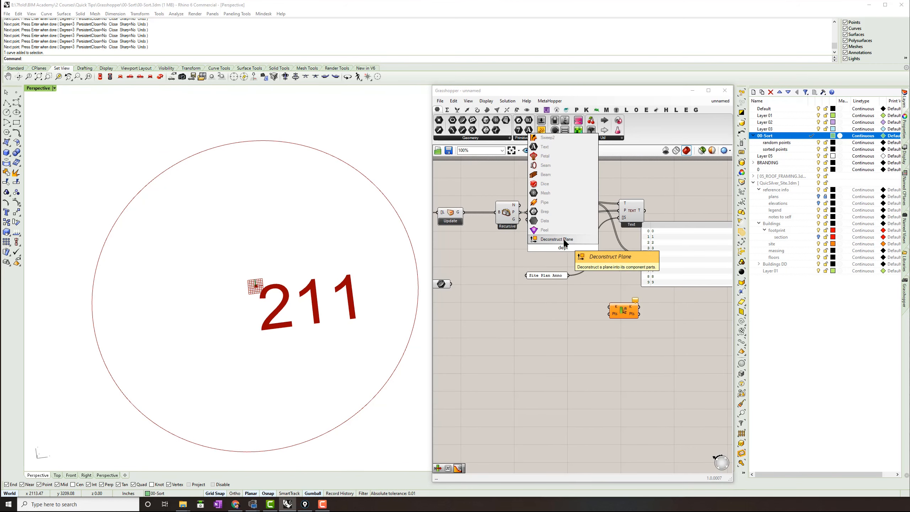
left_click(564, 239)
left_click_drag(553, 215, 566, 306)
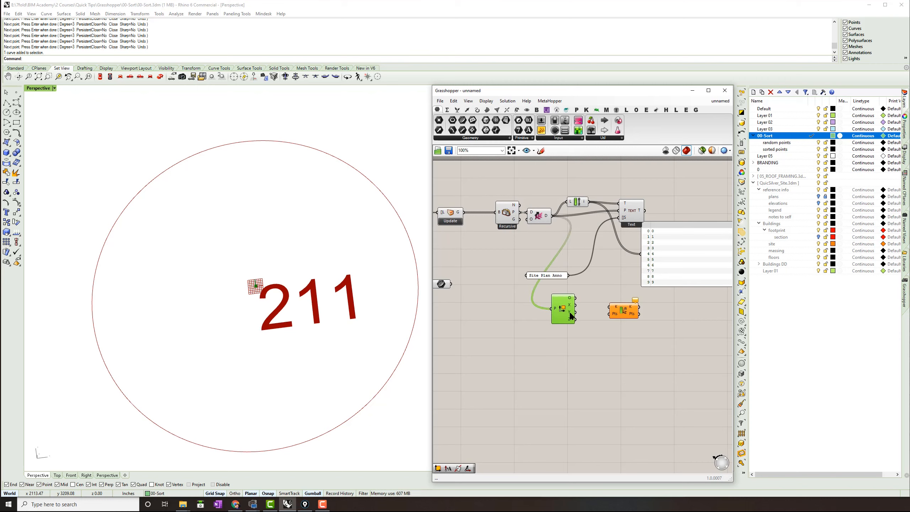
right_click_drag(578, 310, 535, 295)
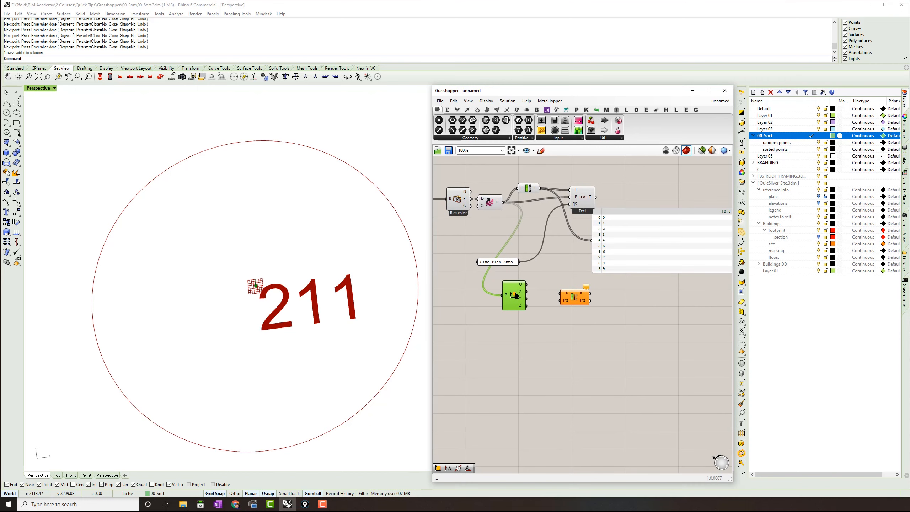
Step: Move the Deconstruct Plane component lower on the canvas, clear of the Site Plan Anno panel
left_click_drag(514, 292, 516, 309)
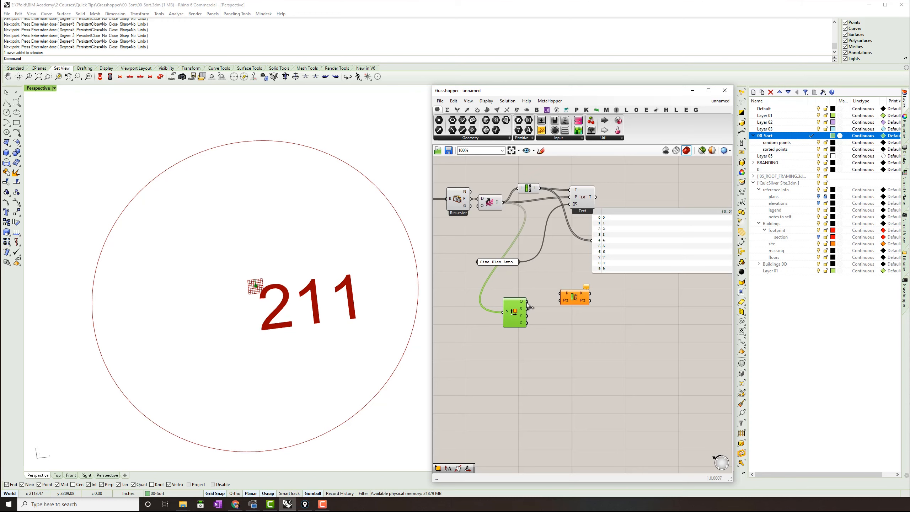
scroll(531, 307, "down", 2)
mouse_move(512, 310)
scroll(512, 309, "down", 3)
scroll(489, 304, "up", 4)
right_click_drag(489, 304, 532, 295)
left_click_drag(566, 308, 542, 318)
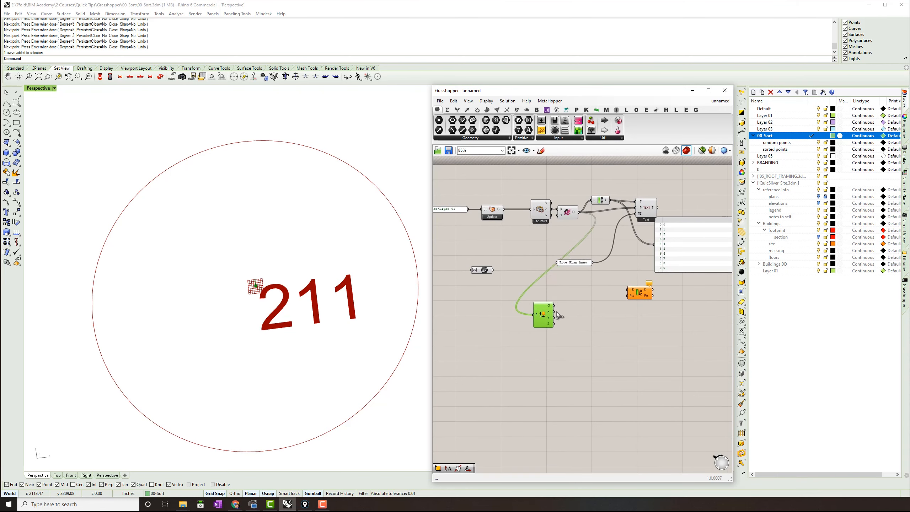
Step: Add a Curve Closest Point component between Deconstruct Plane and Sort List
double_click(567, 303)
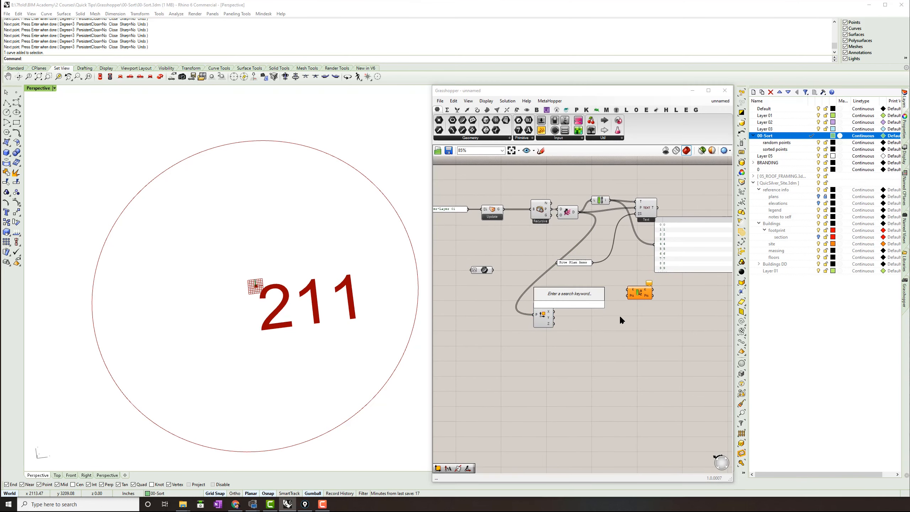
type("cp")
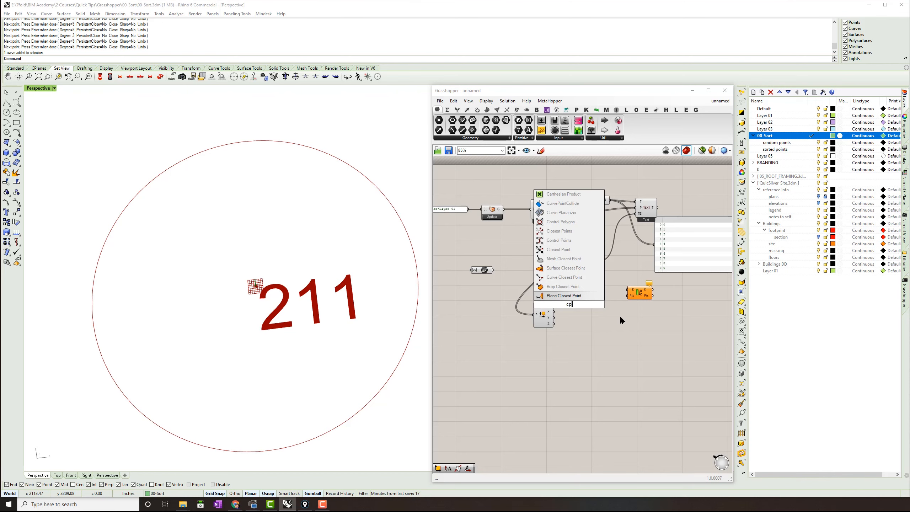
left_click(589, 277)
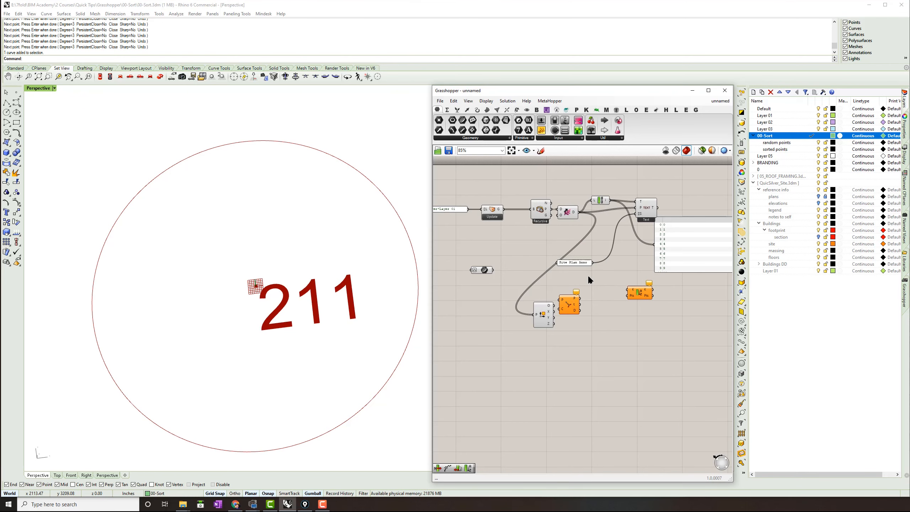
scroll(574, 301, "up", 1)
left_click_drag(573, 300, 577, 298)
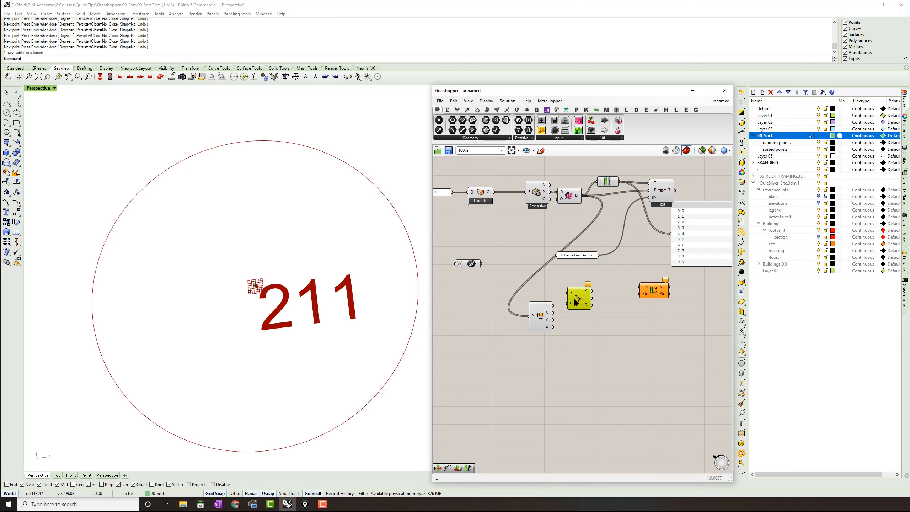
Step: Feed Curve Closest Point the referenced curve as C and the Deconstruct Plane origins as its points P
left_click_drag(481, 264, 566, 303)
mouse_move(548, 305)
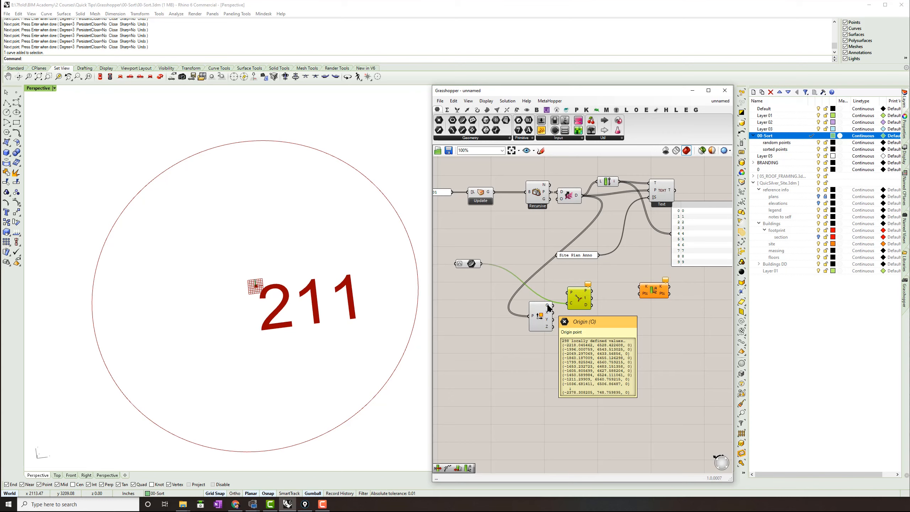
left_click_drag(548, 306, 569, 292)
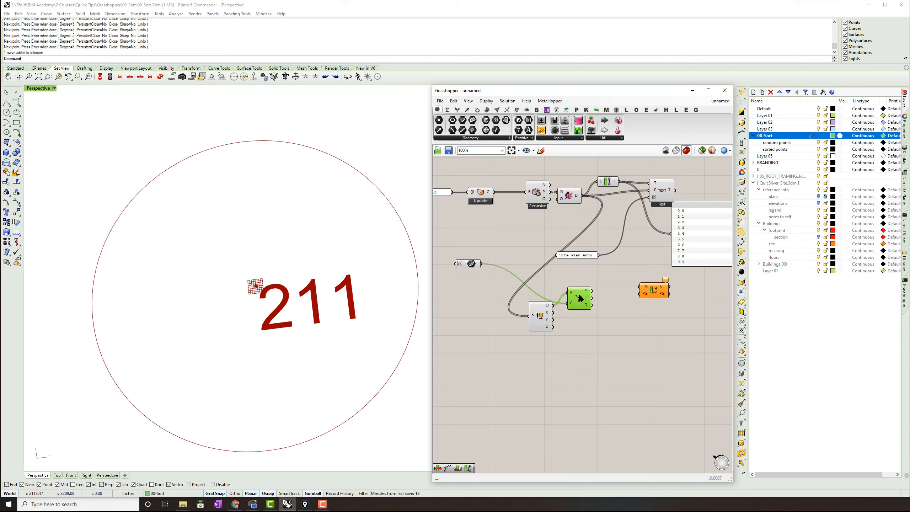
scroll(260, 286, "down", 10)
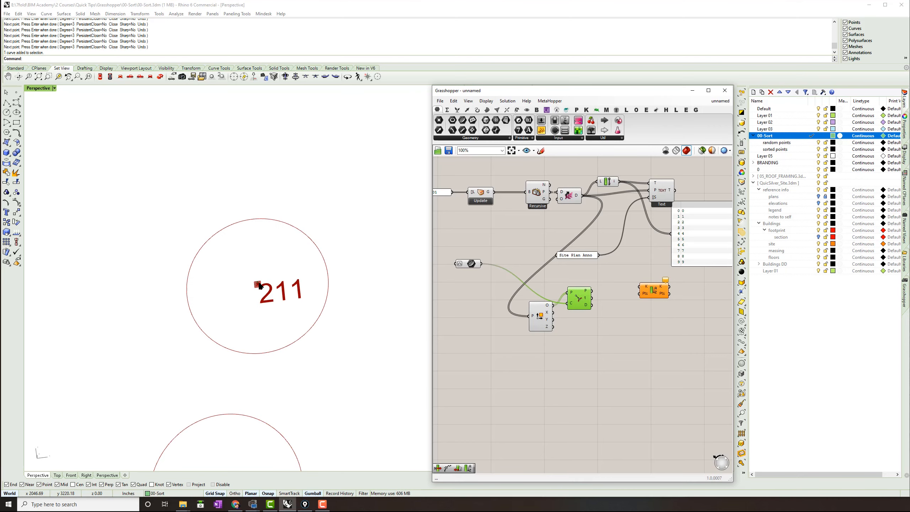
scroll(260, 286, "down", 3)
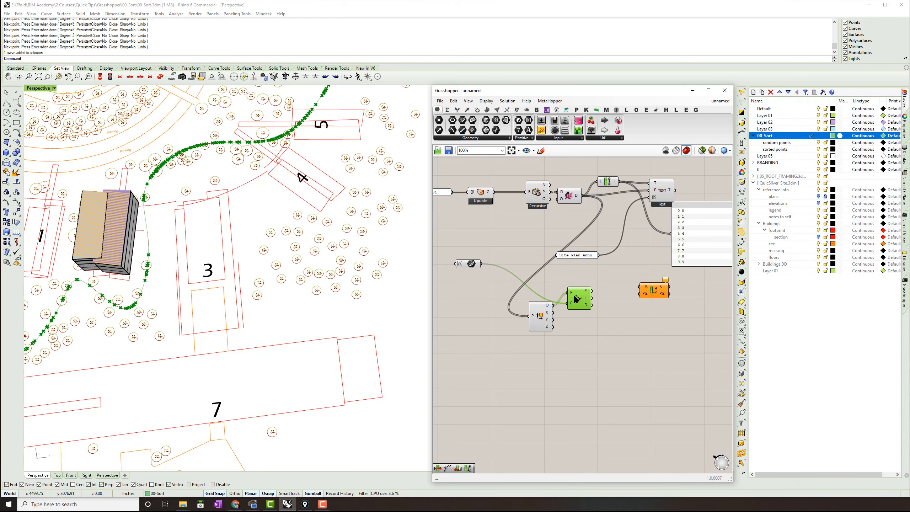
Step: Lower Curve Closest Point and add a Vector 2Pt component running from the plane origins (A) to the closest points (B)
left_click_drag(577, 298, 566, 350)
double_click(583, 322)
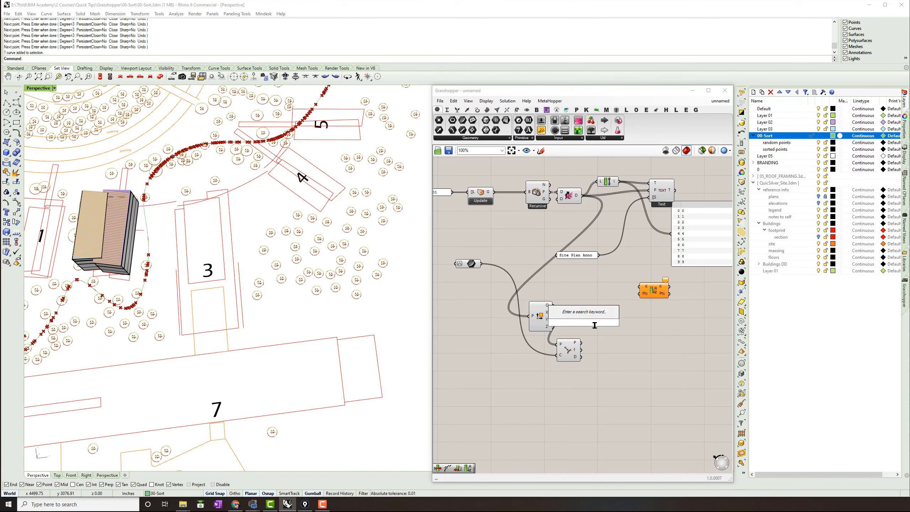
type("2pt")
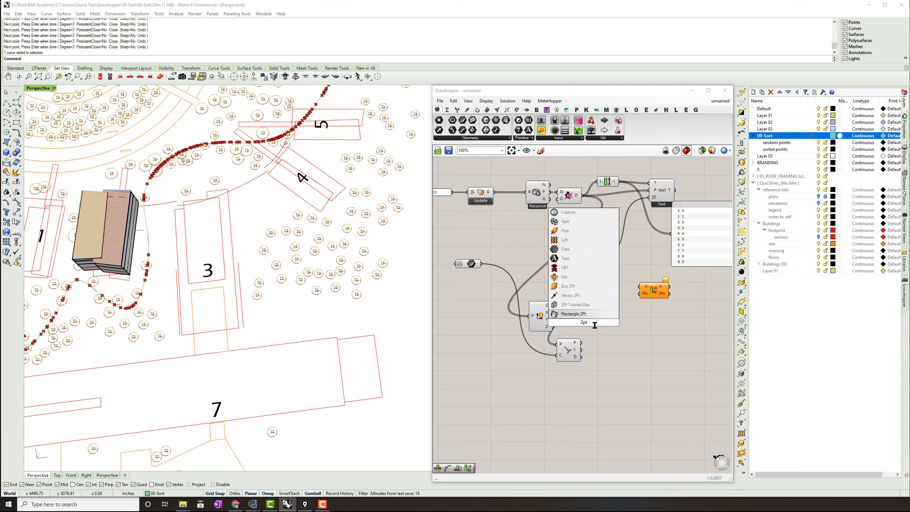
left_click(589, 295)
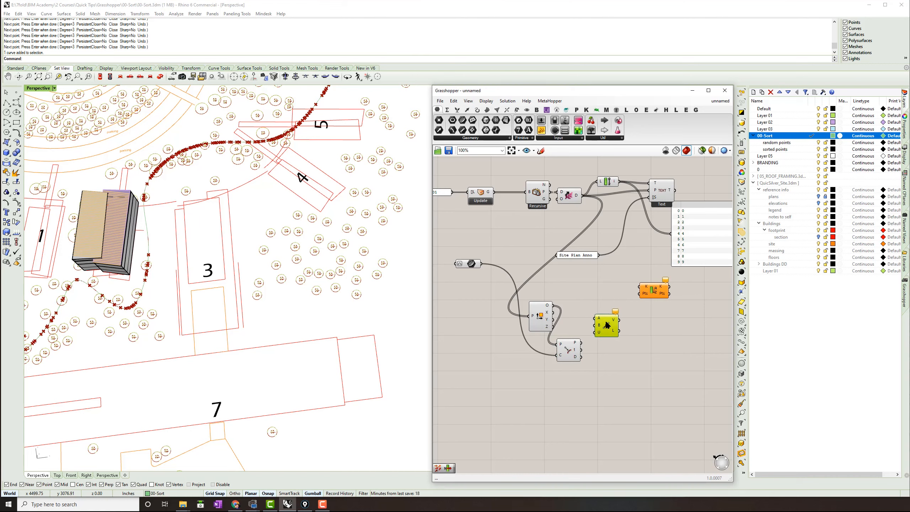
left_click_drag(553, 306, 605, 356)
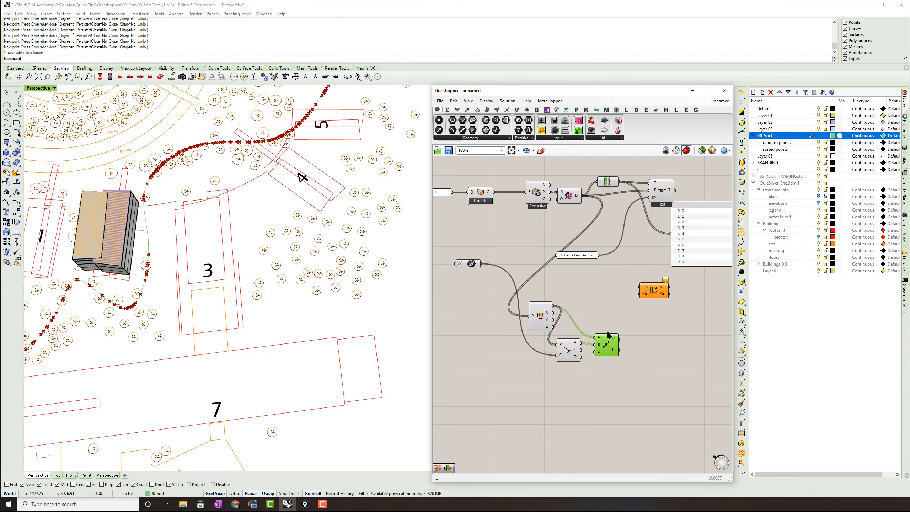
Step: Add a Vector Display component anchored at the plane origins and showing the Vector 2Pt vectors
double_click(628, 328)
type("vd")
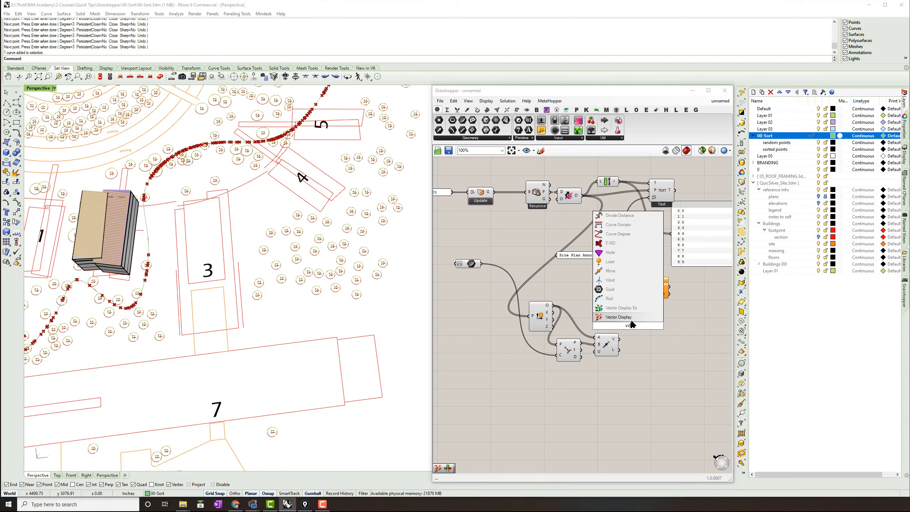
left_click(629, 318)
left_click_drag(627, 323, 636, 323)
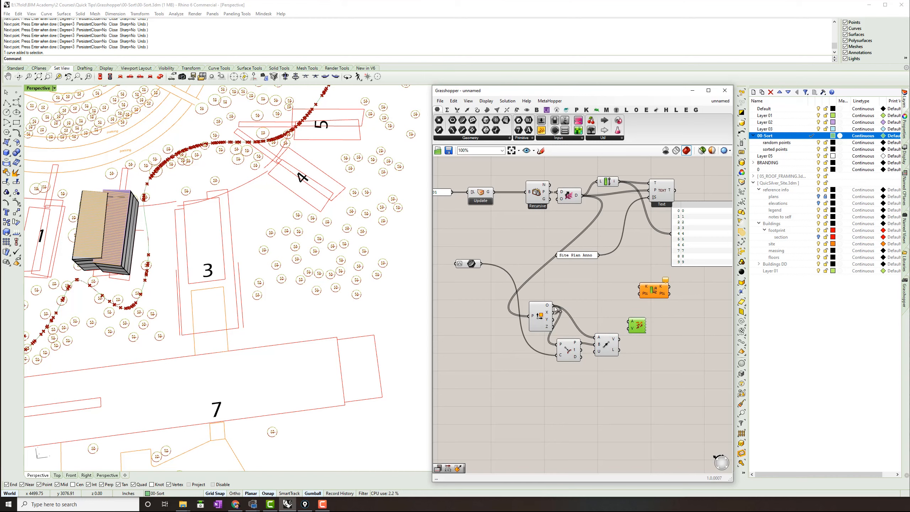
left_click_drag(628, 321, 553, 305)
left_click_drag(620, 340, 631, 328)
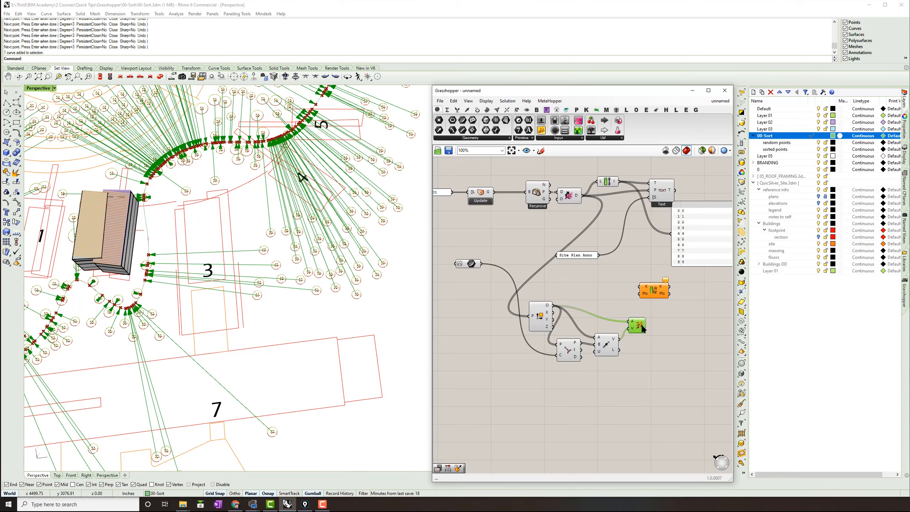
left_click_drag(639, 328, 644, 338)
Step: Inspect the tree-to-curve vectors across the site, and disable the Vector 2Pt and Vector Display components
scroll(299, 313, "up", 3)
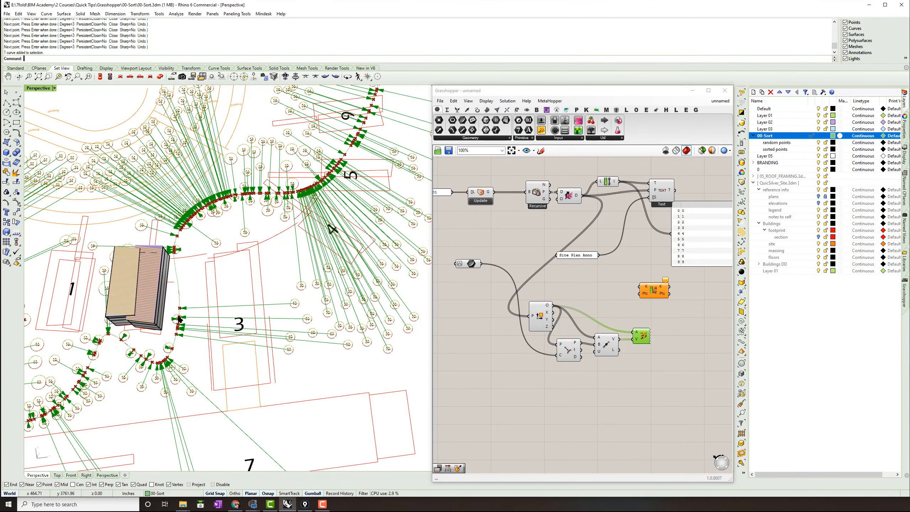
scroll(184, 306, "down", 1)
scroll(184, 306, "down", 1)
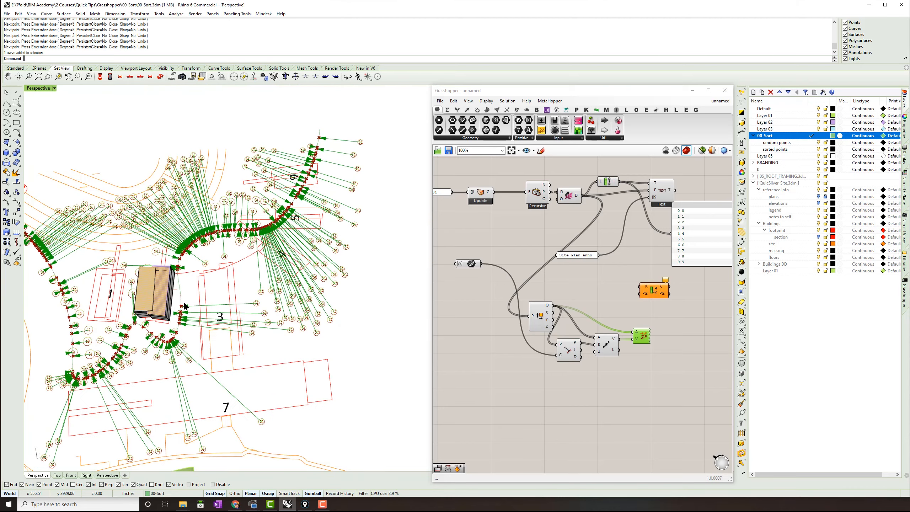
right_click_drag(183, 305, 248, 295, "shift")
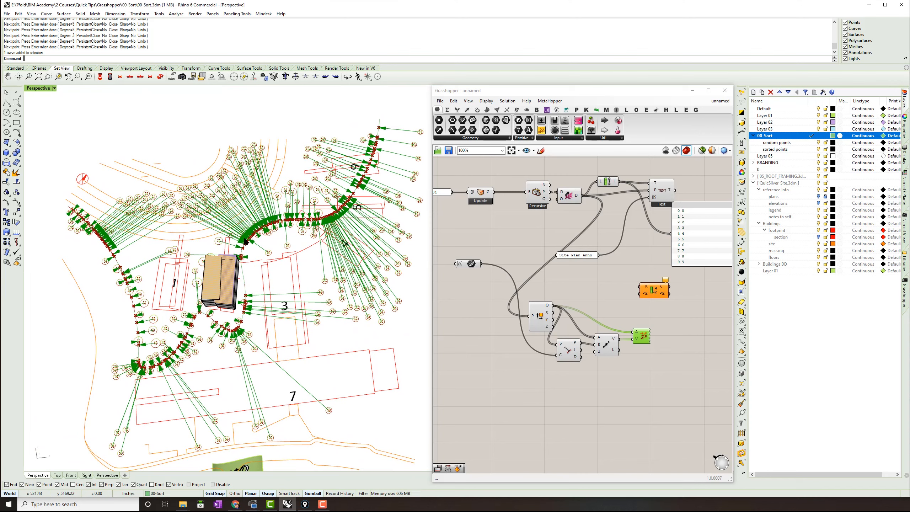
right_click_drag(318, 219, 339, 221, "shift")
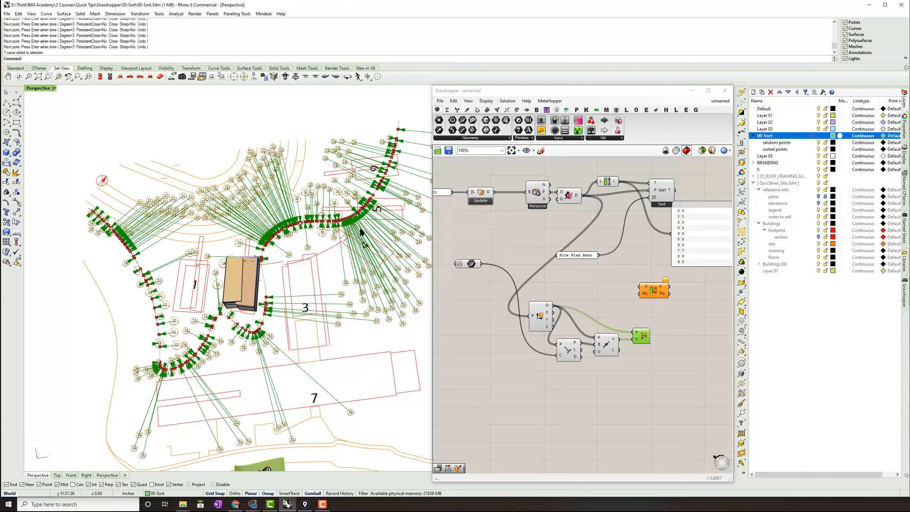
left_click_drag(651, 370, 601, 313)
middle_click(603, 315)
left_click(673, 335)
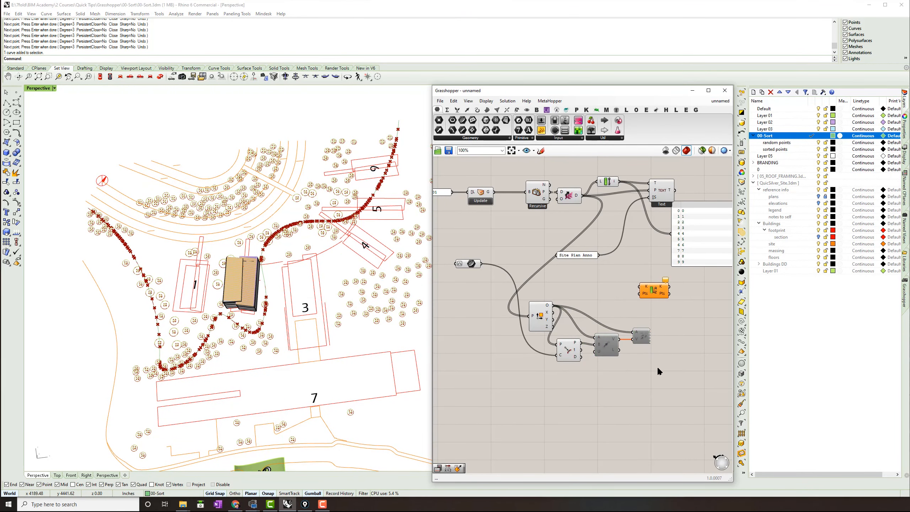
Step: Add a panel below Vector 2Pt, feed it the t parameters from Curve Closest Point, and make it taller
right_click_drag(608, 314, 585, 314)
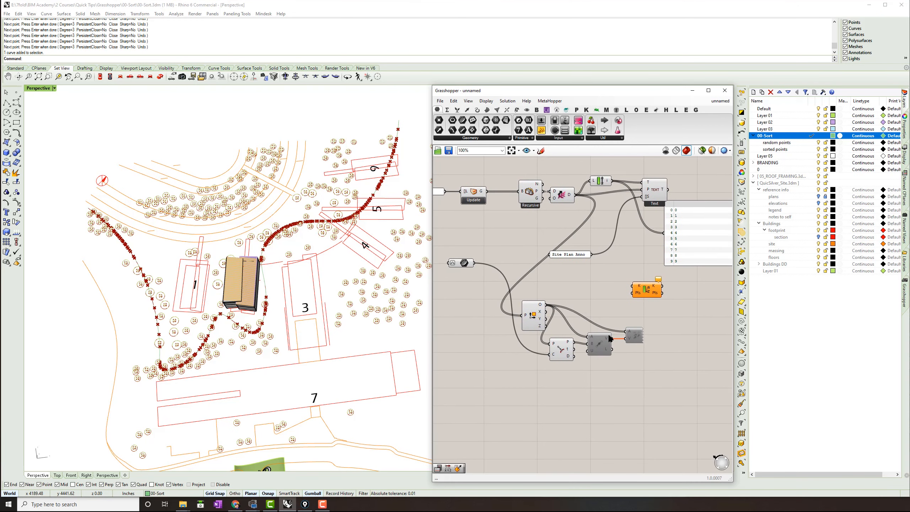
scroll(611, 337, "up", 2)
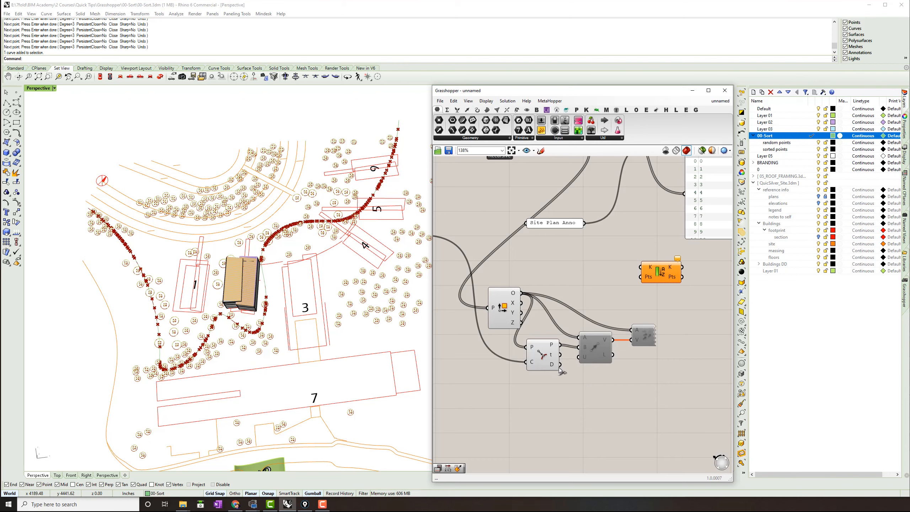
right_click_drag(553, 372, 574, 368)
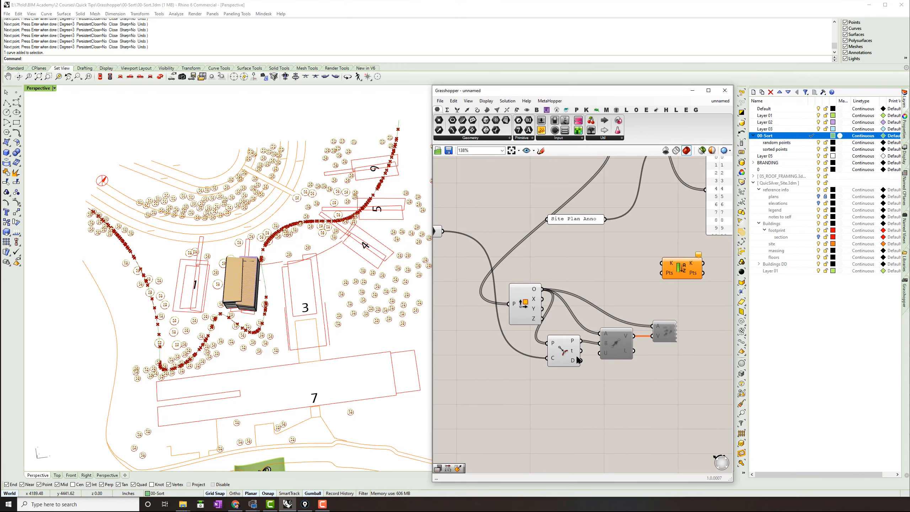
mouse_move(572, 354)
double_click(618, 388)
type("//")
key("Return")
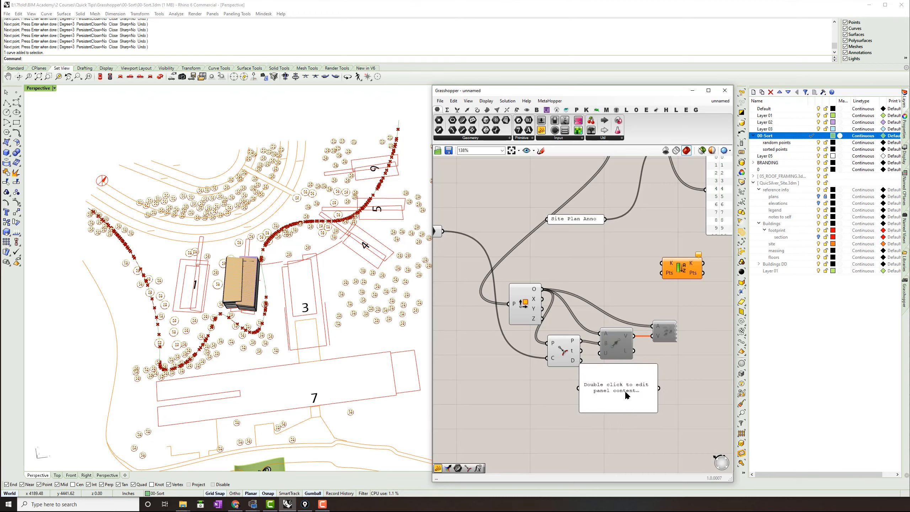
left_click_drag(624, 390, 634, 388)
left_click_drag(581, 350, 589, 385)
left_click_drag(643, 408, 643, 451)
Step: Look through the panel's list of curve parameters for the tree points
scroll(657, 337, "down", 12)
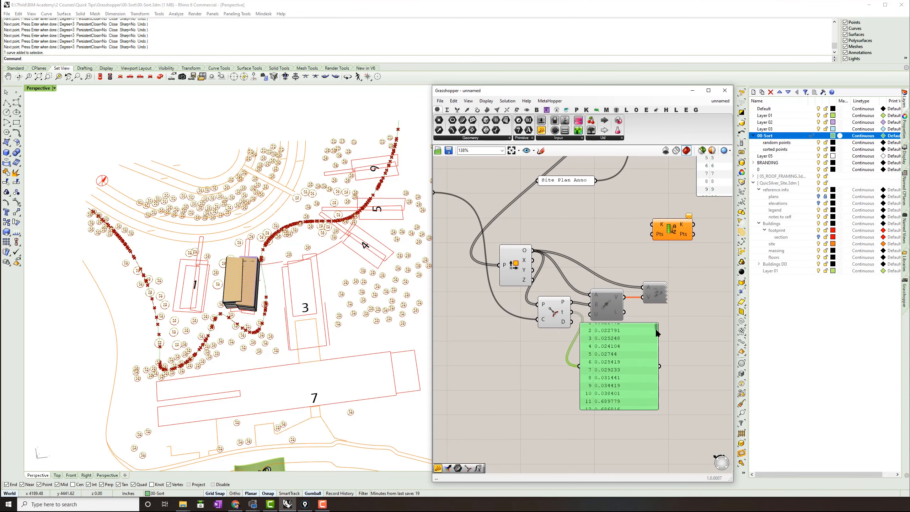
left_click_drag(656, 339, 657, 339)
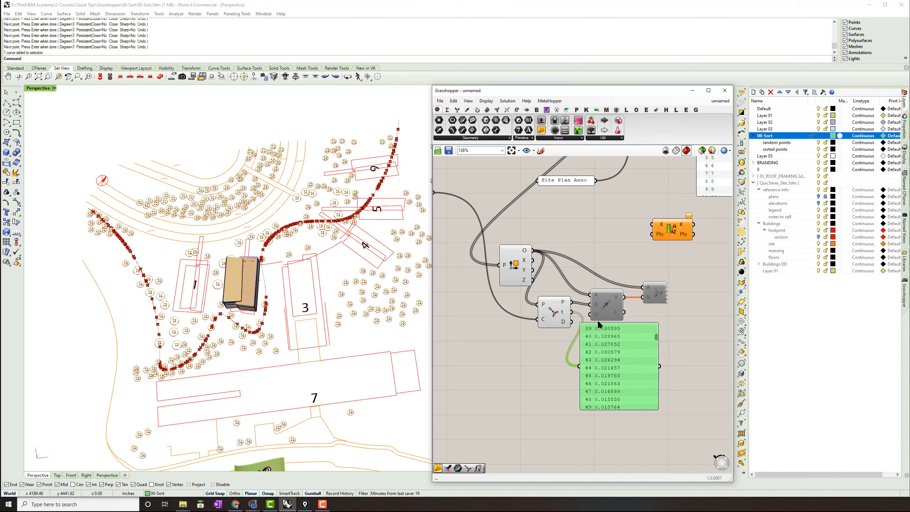
right_click_drag(543, 281, 592, 296)
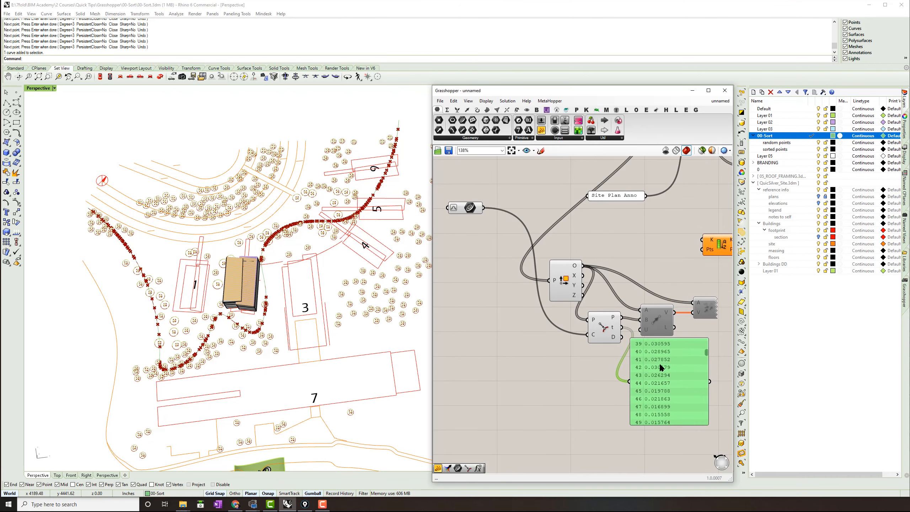
left_click_drag(706, 355, 707, 359)
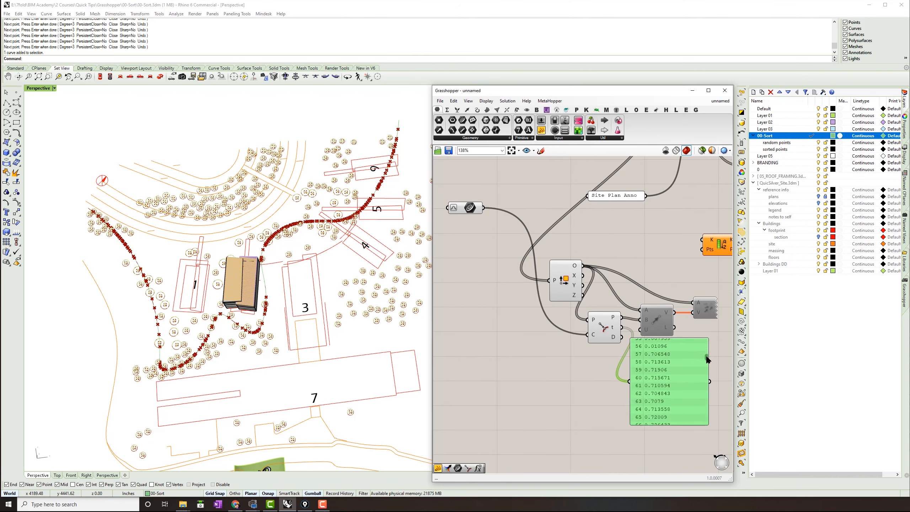
left_click_drag(704, 355, 706, 351)
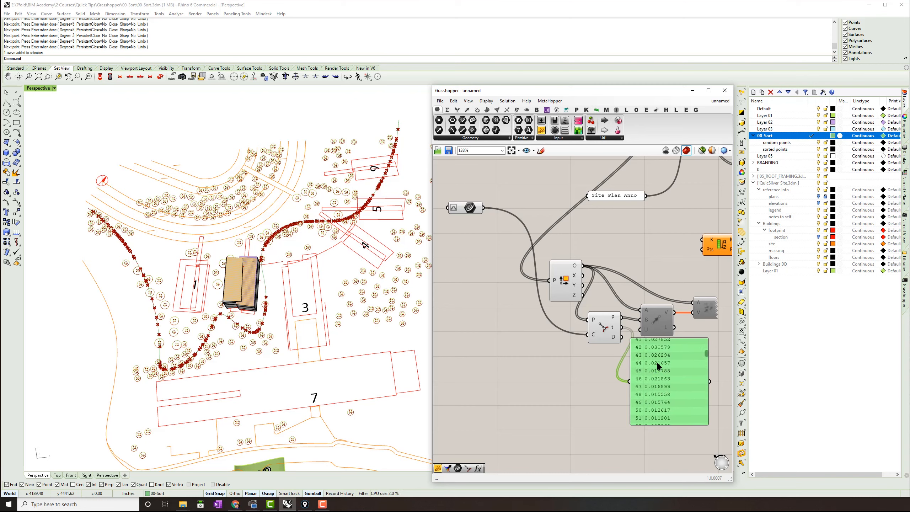
left_click_drag(704, 353, 704, 350)
right_click_drag(652, 358, 630, 367)
Step: Switch the panel's input to the closest-point distances D and back to the t parameters
left_click_drag(600, 350, 601, 345)
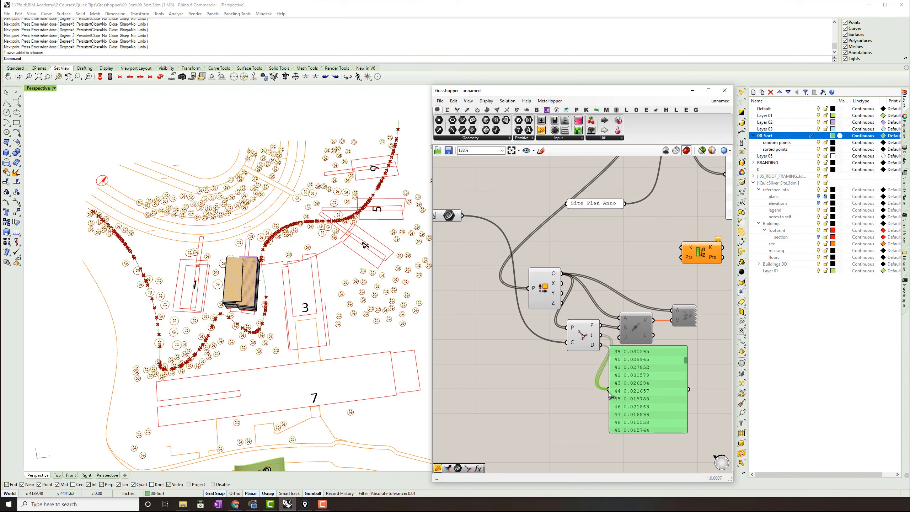
left_click_drag(685, 360, 658, 375)
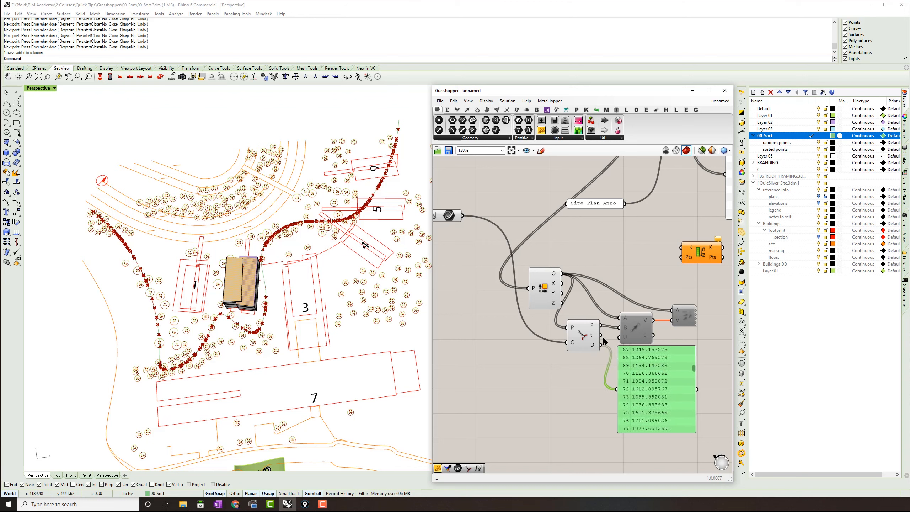
left_click_drag(602, 336, 617, 389)
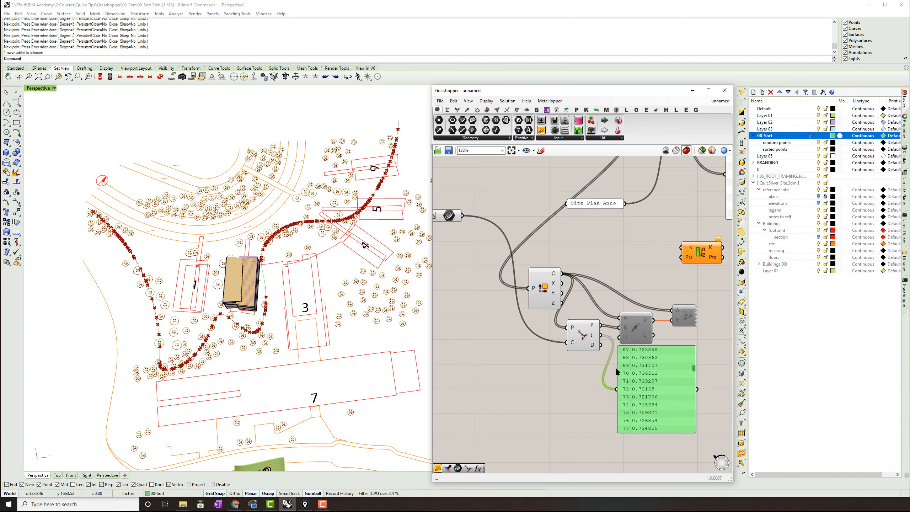
Step: Connect the t parameters from Curve Closest Point to the Sort List keys K
right_click_drag(624, 356, 605, 350)
left_click_drag(586, 333, 663, 242)
right_click_drag(650, 268, 650, 265)
scroll(586, 278, "down", 2)
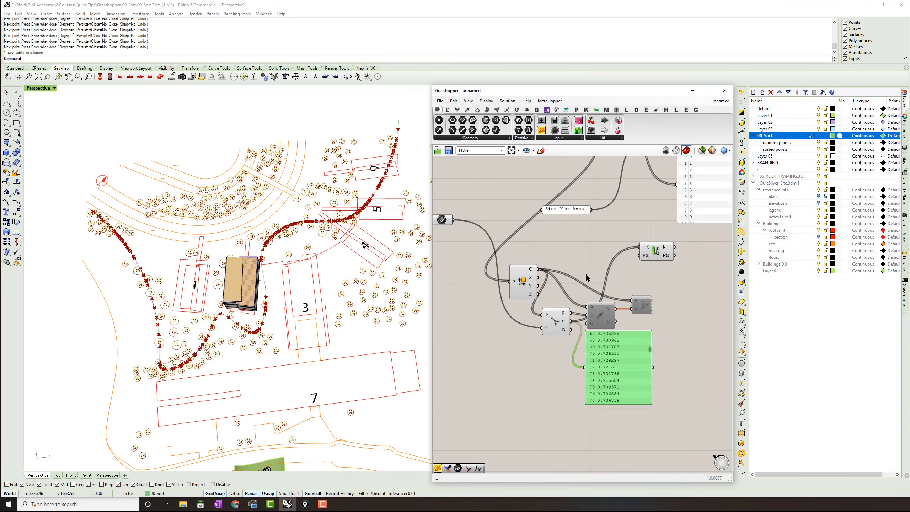
Step: Connect the plane origins O to the Sort List Pts input and reposition the t-parameter panel
left_click_drag(538, 269, 659, 267)
right_click_drag(659, 268, 598, 269)
left_click_drag(562, 362, 643, 310)
right_click_drag(642, 307, 602, 306)
Step: Duplicate the panel beside the original, feed it the sorted keys K from Sort List, make it taller, and look through to its end
left_click_drag(602, 305, 678, 308, "alt")
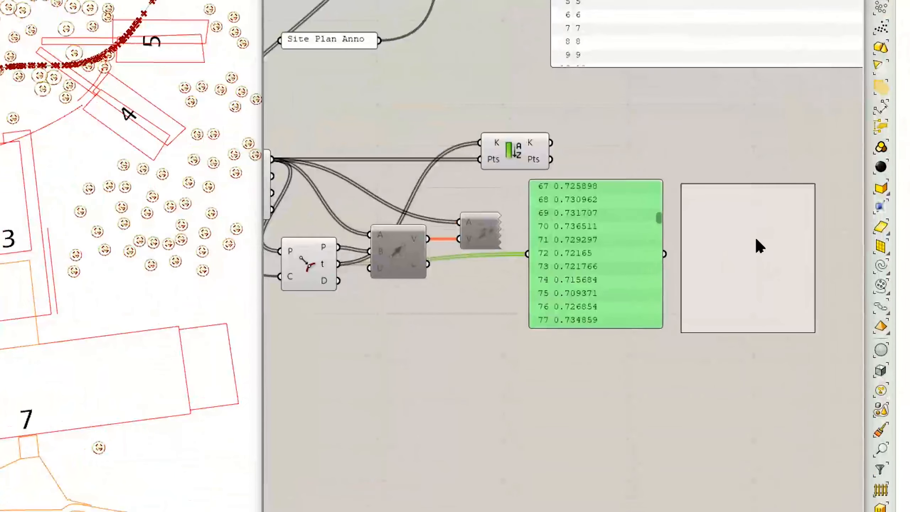
left_click_drag(759, 247, 760, 248, "alt")
left_click_drag(551, 143, 681, 259)
left_click_drag(761, 333, 762, 455)
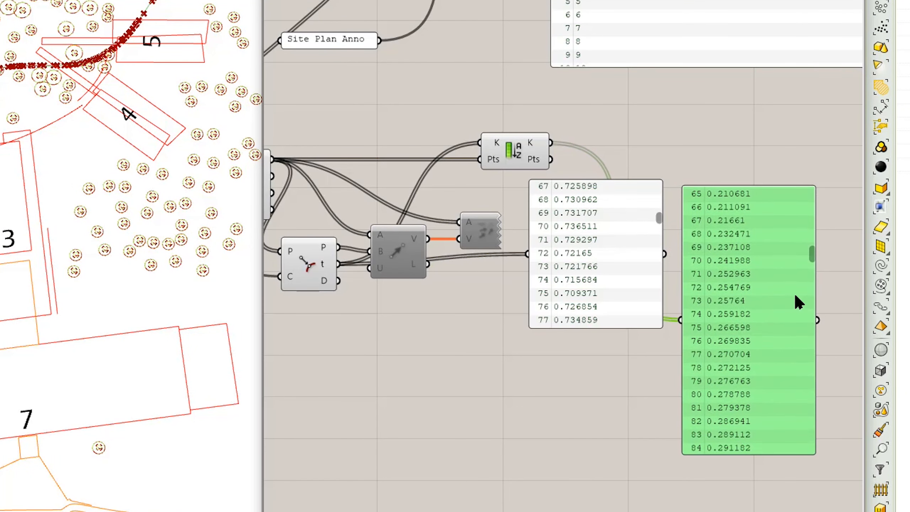
left_click_drag(809, 251, 814, 450)
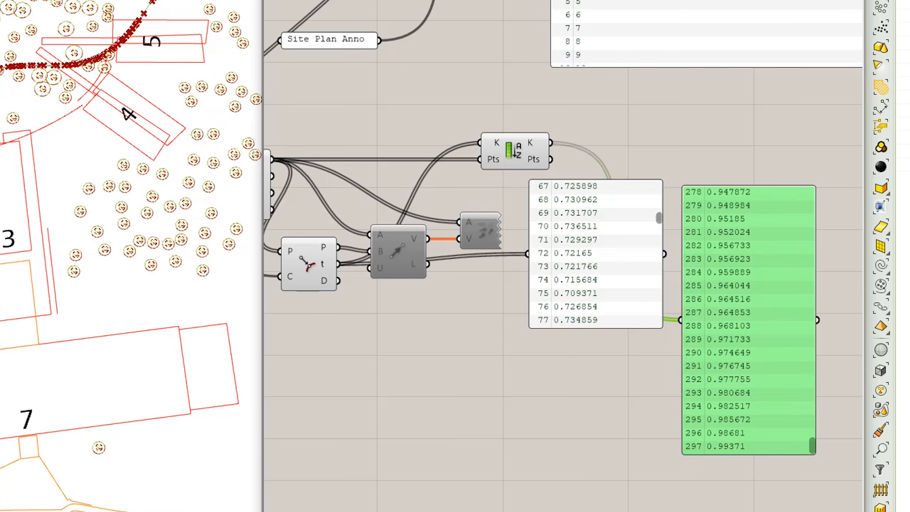
Step: Move the t-parameter panel down and relocate the list-index and Text components to just after Sort List
left_click_drag(610, 272, 599, 435)
scroll(591, 271, "down", 2)
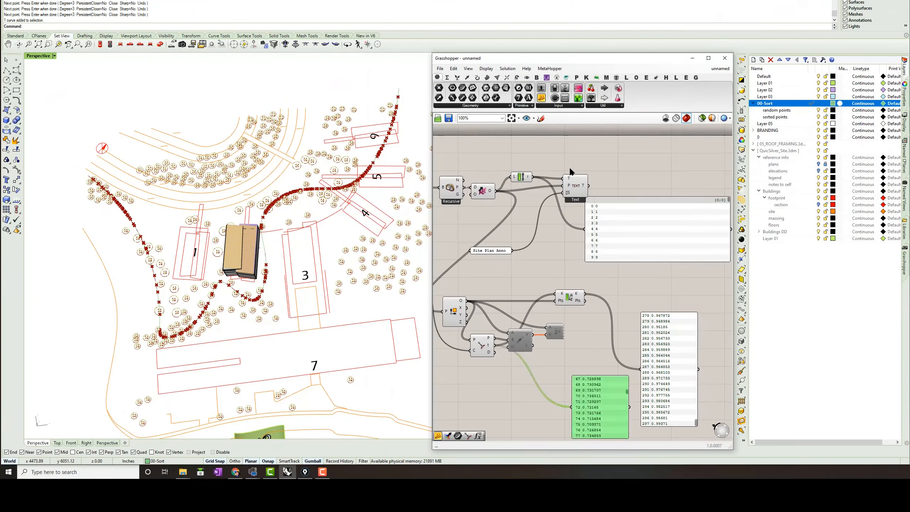
left_click_drag(549, 15, 441, 65)
left_click_drag(523, 190, 667, 294)
left_click(632, 291)
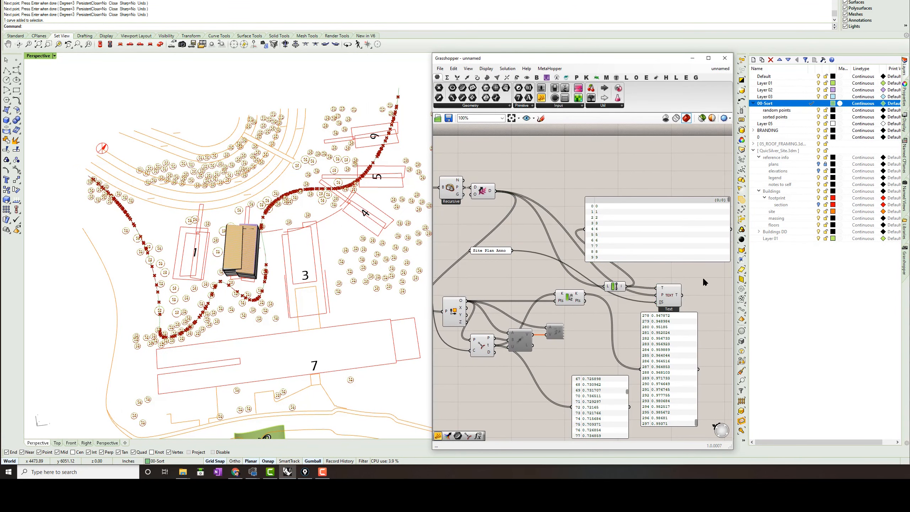
Step: Feed the sorted Pts from Sort List into the list-index input L and the Text component's location P, shifting the Text component slightly
scroll(632, 292, "up", 2)
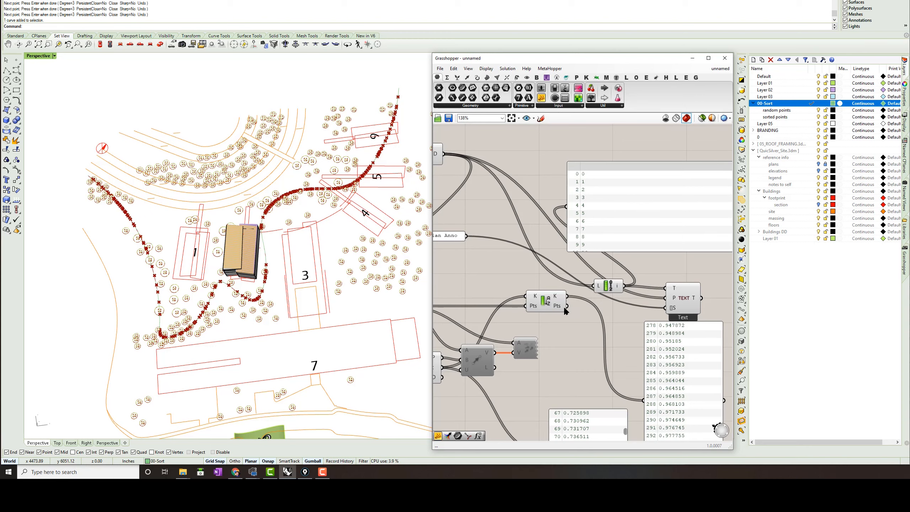
left_click_drag(567, 309, 591, 290)
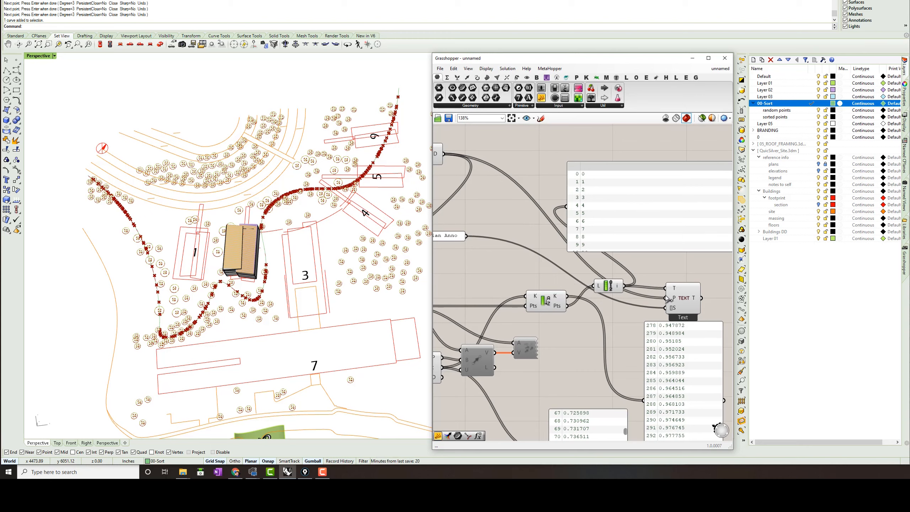
left_click_drag(680, 299, 679, 307)
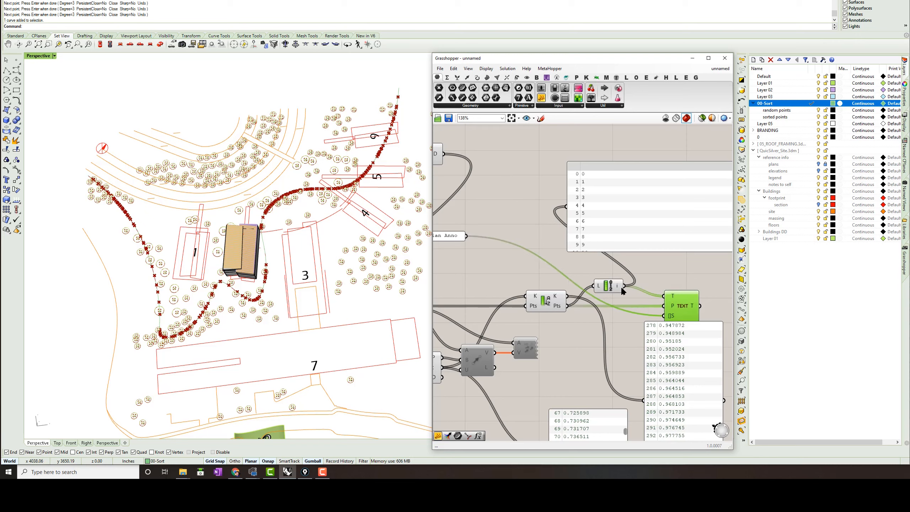
scroll(612, 306, "down", 1)
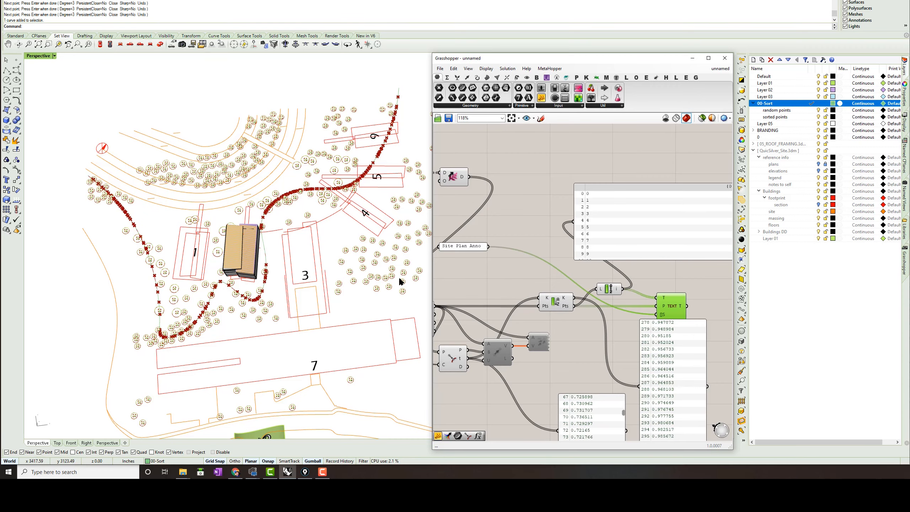
Step: Examine the tree index numbers along the curve, around building 3 and below the shaded building
scroll(400, 282, "up", 8)
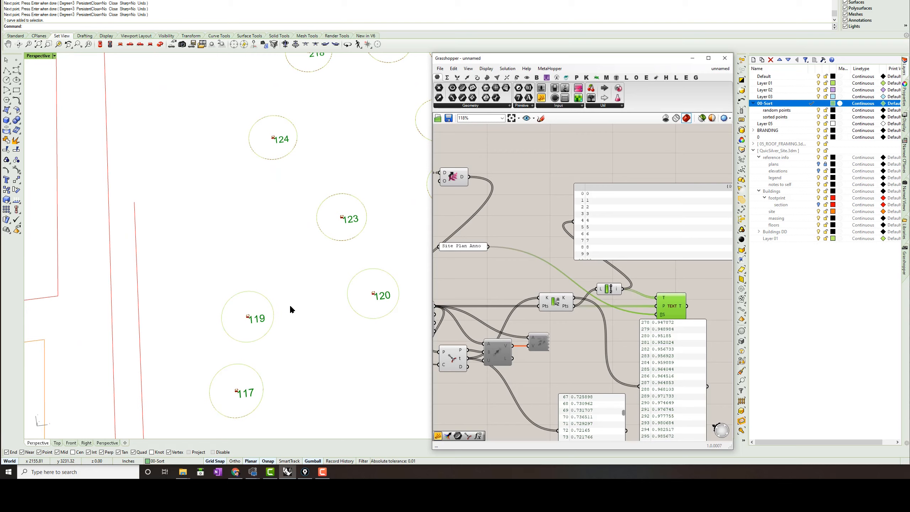
scroll(289, 305, "down", 3)
right_click_drag(333, 295, 332, 287)
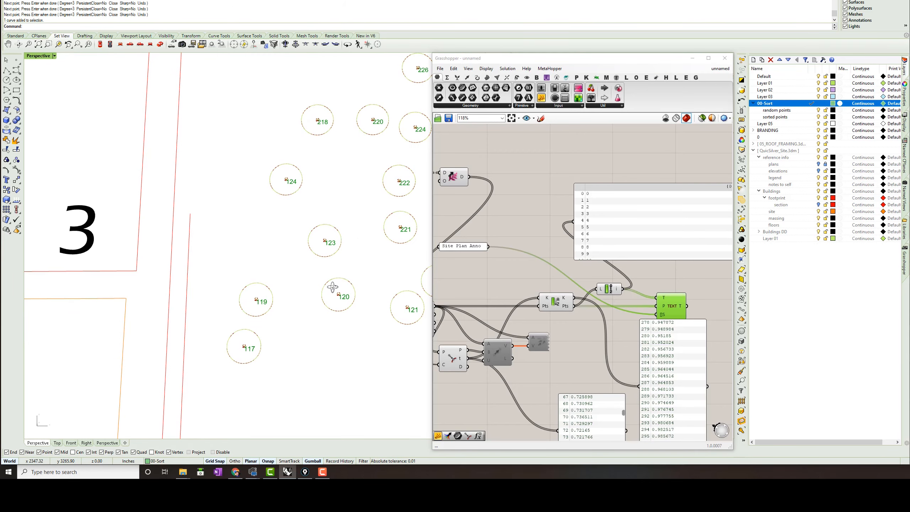
scroll(332, 287, "down", 5)
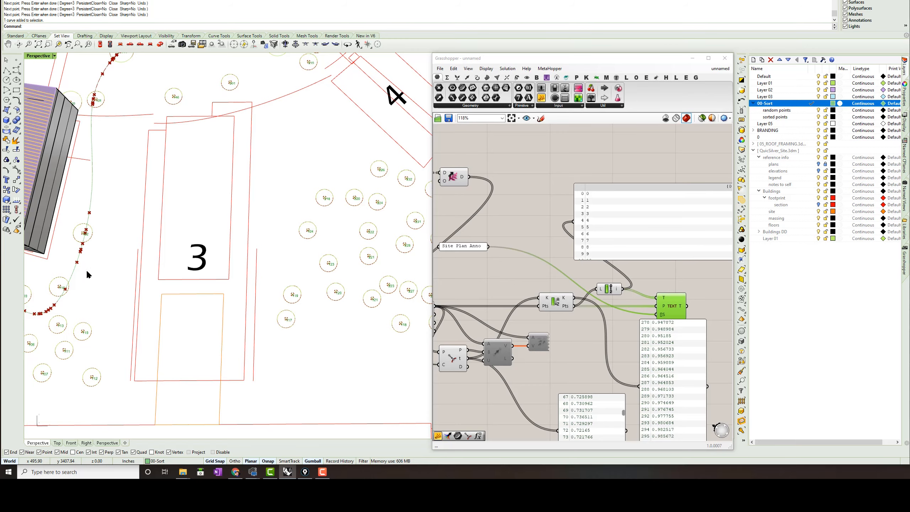
key("Caps_Lock")
right_click_drag(87, 270, 159, 275)
key("Caps_Lock")
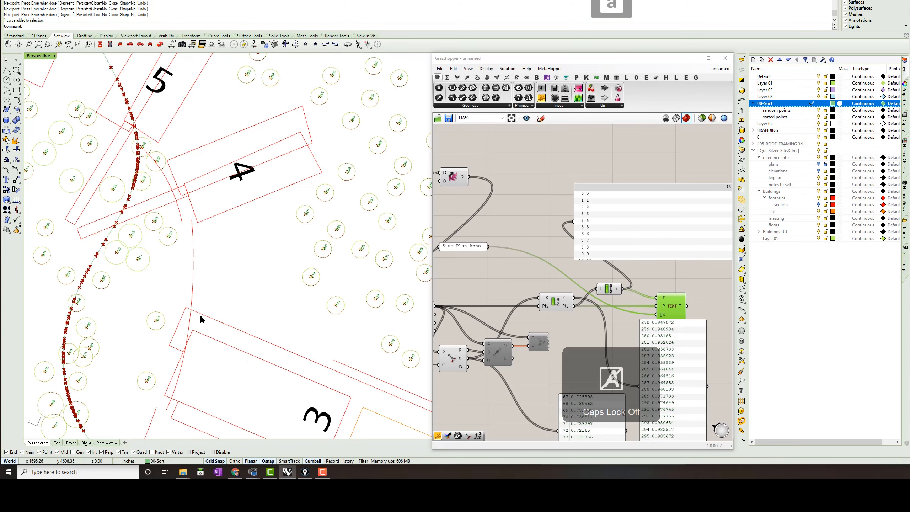
right_click_drag(212, 337, 232, 230, "shift")
right_click_drag(251, 265, 187, 323)
right_click_drag(186, 362, 202, 301, "shift")
scroll(202, 301, "up", 5)
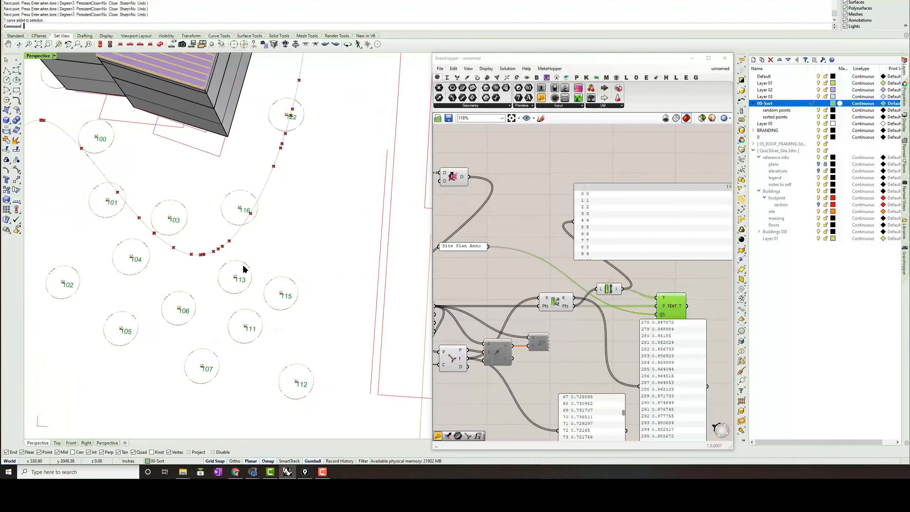
scroll(241, 291, "down", 2)
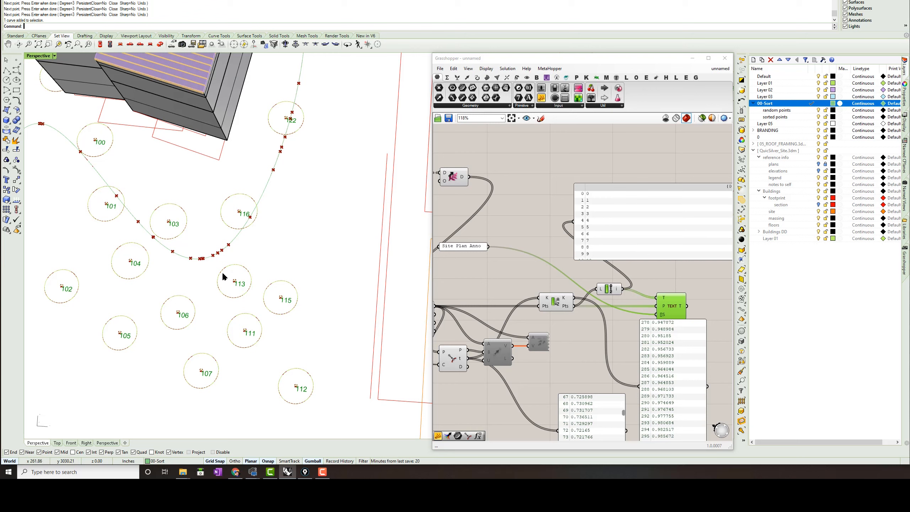
Step: Switch the Sort List keys K to the distances D from Curve Closest Point
right_click_drag(533, 263, 582, 232)
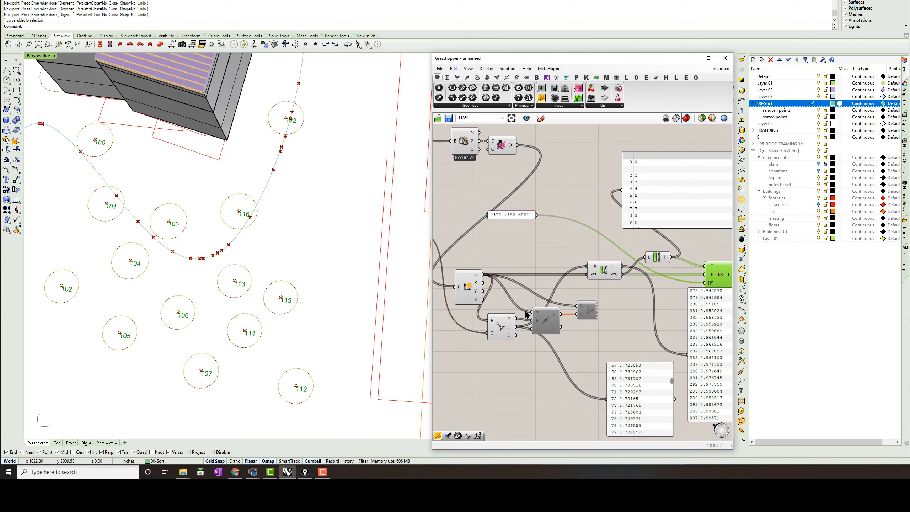
mouse_move(508, 335)
left_click_drag(516, 335, 531, 328)
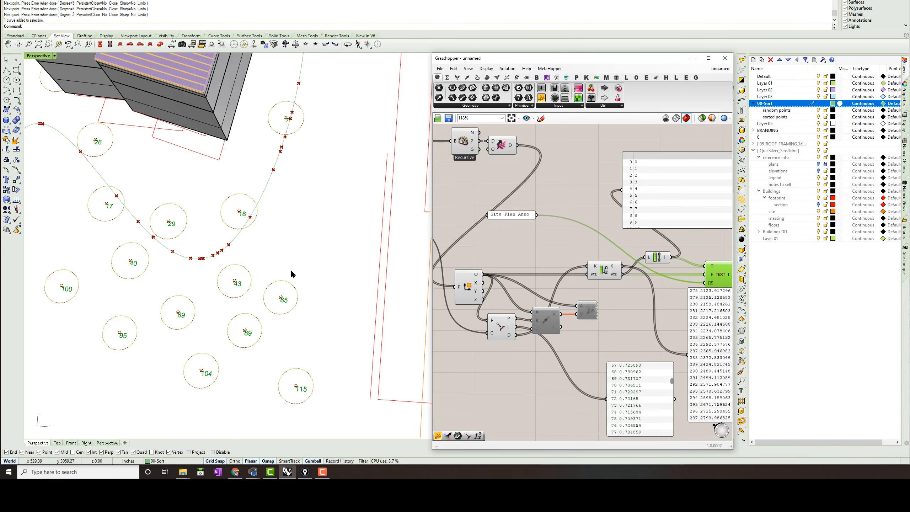
Step: Examine how the distance-sorted tree numbers relate to the curve, especially for the trees lying closest to it near building 1
scroll(236, 250, "down", 5)
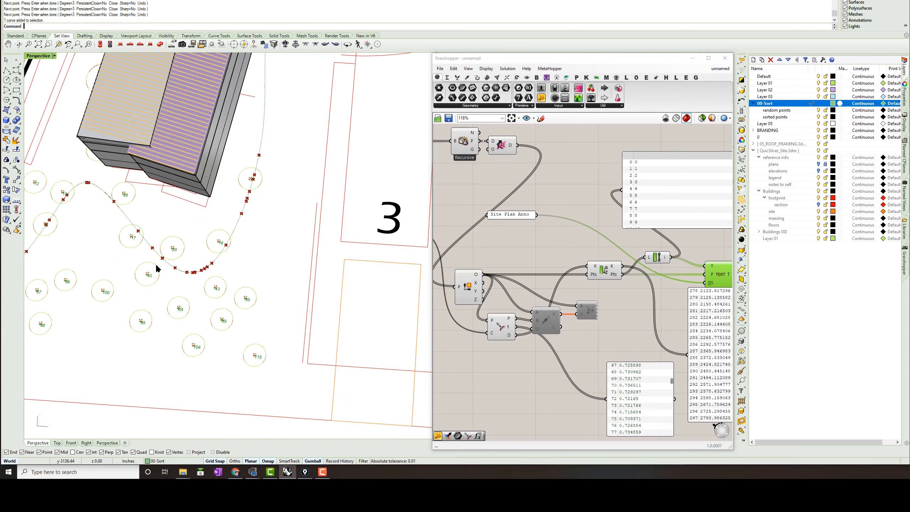
right_click_drag(124, 205, 210, 217, "shift")
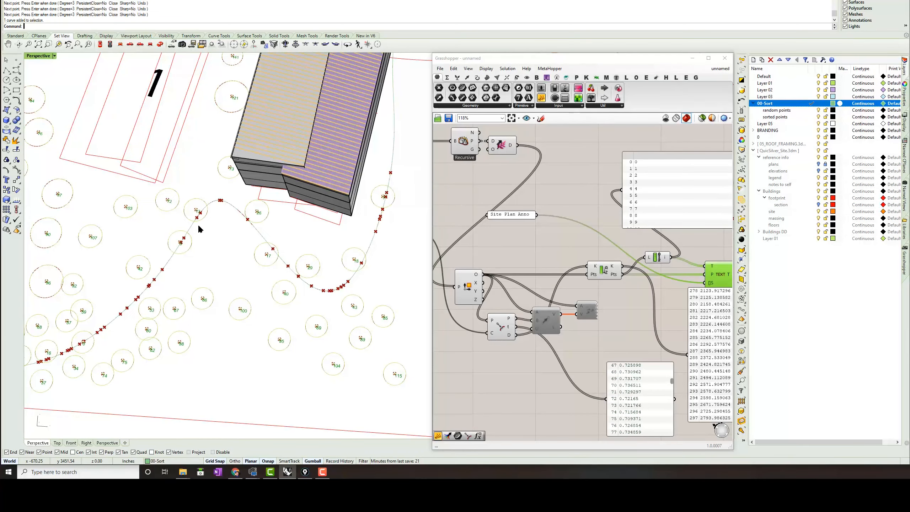
scroll(151, 279, "down", 2)
right_click_drag(148, 279, 259, 282, "shift")
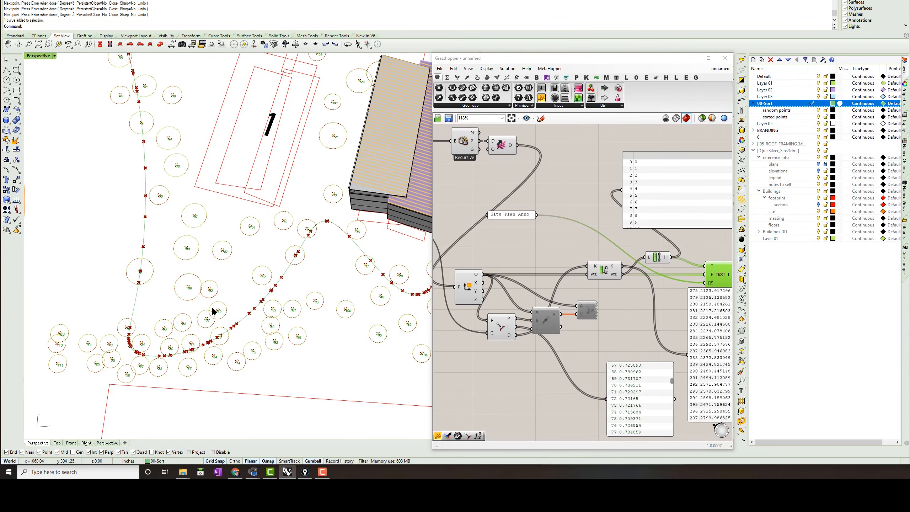
scroll(205, 303, "up", 4)
scroll(206, 306, "up", 2)
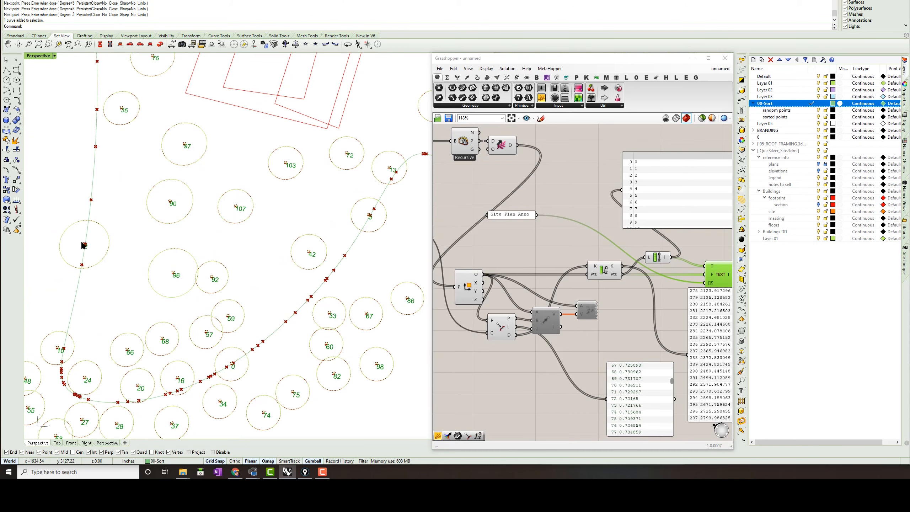
scroll(83, 245, "up", 15)
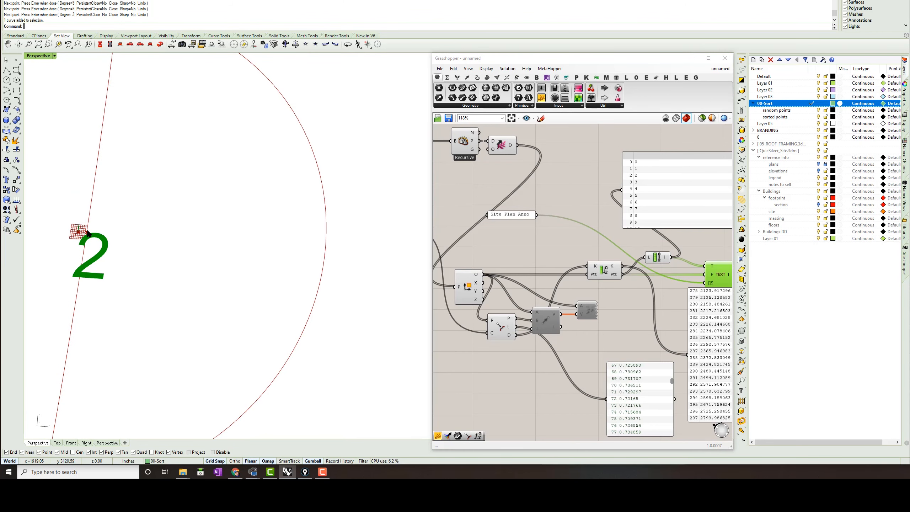
scroll(88, 233, "down", 10)
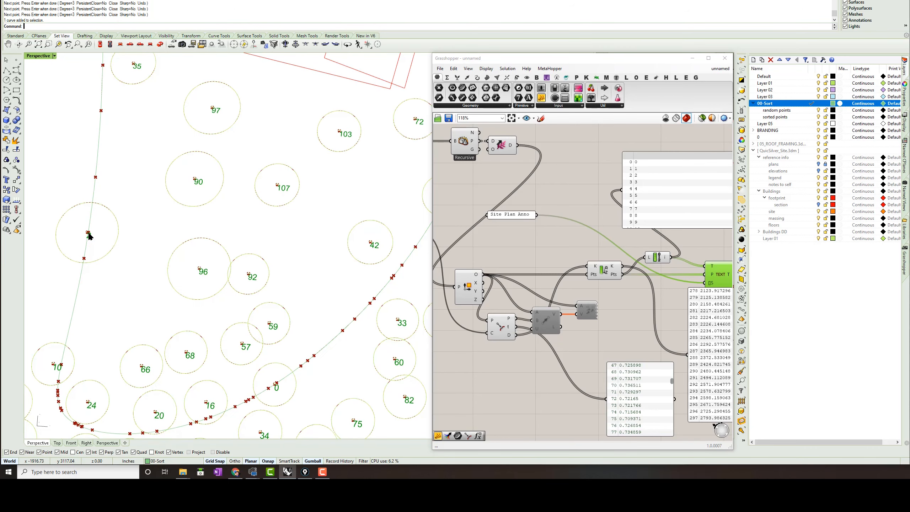
scroll(90, 235, "down", 4)
scroll(203, 338, "up", 3)
scroll(203, 338, "down", 5)
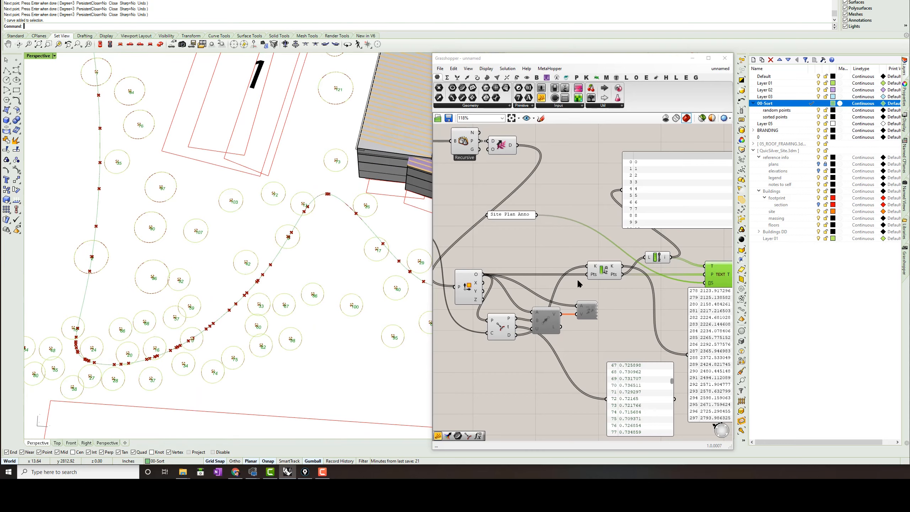
Step: Reconnect the t parameters from Curve Closest Point to the Sort List keys K and check the numbering along the curve
left_click_drag(516, 327, 585, 266)
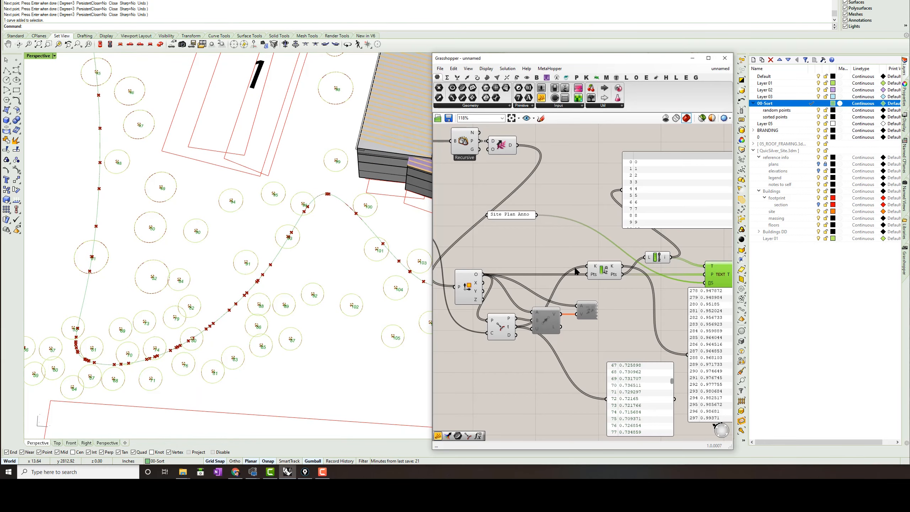
scroll(298, 258, "down", 4)
mouse_move(286, 263)
right_mouse_down("shift")
mouse_move(215, 286)
mouse_move(177, 312)
right_mouse_up("shift")
right_click_drag(332, 201, 174, 259, "shift")
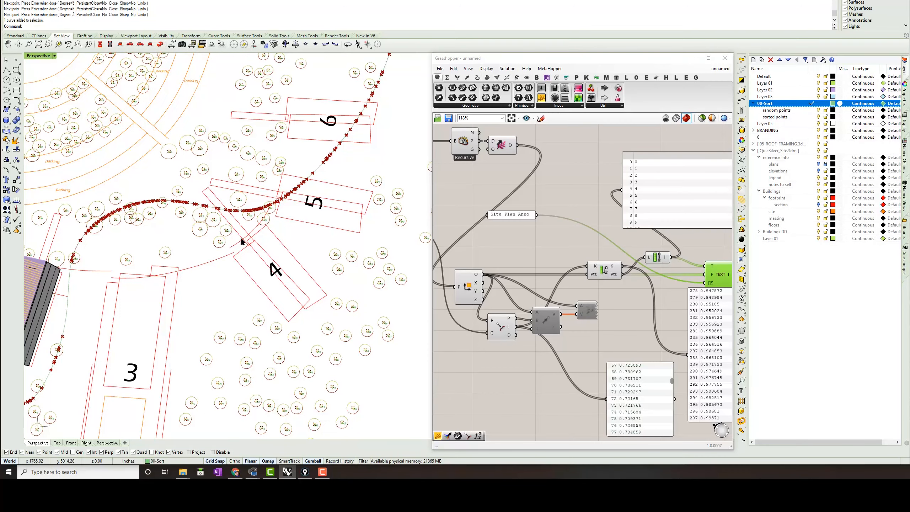
right_click_drag(672, 275, 547, 271)
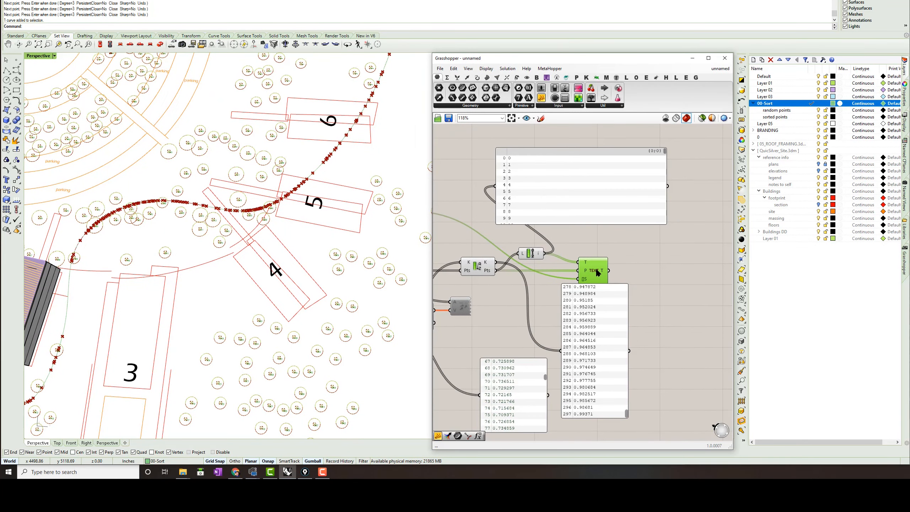
right_click(597, 269)
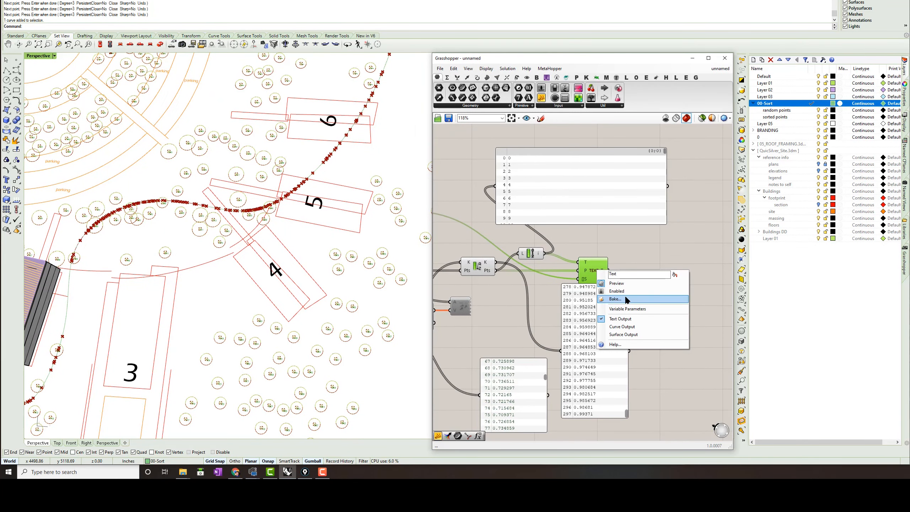
left_click(508, 300)
Step: Add a third input to Sort List and connect the deconstructed planes' Z axes to it
right_click_drag(507, 300, 633, 284)
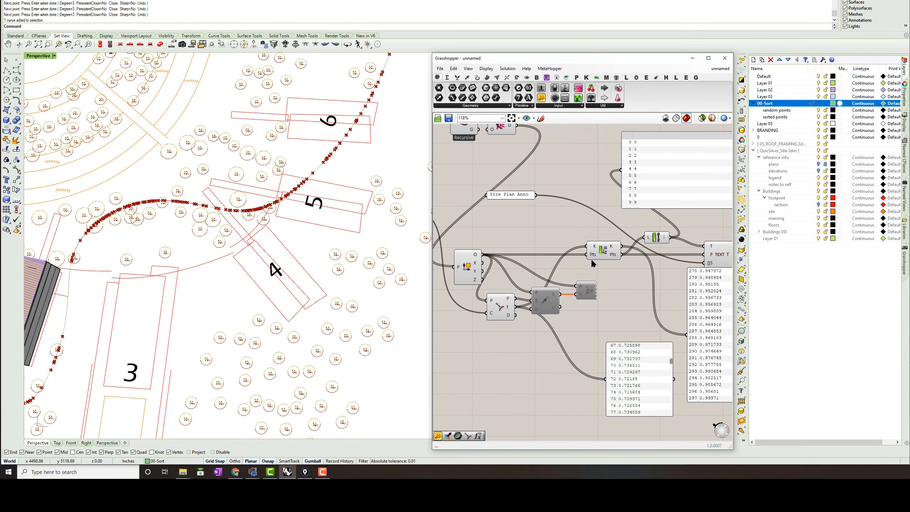
scroll(592, 261, "up", 5)
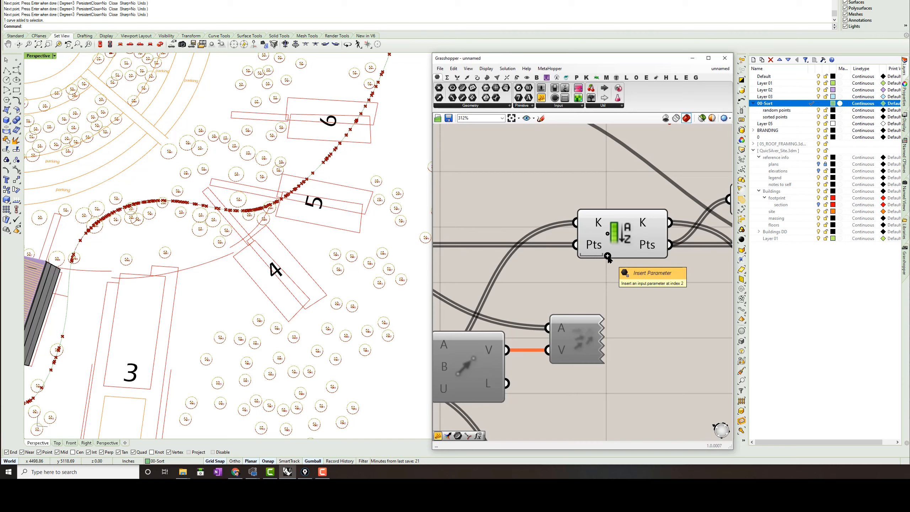
left_click(607, 256)
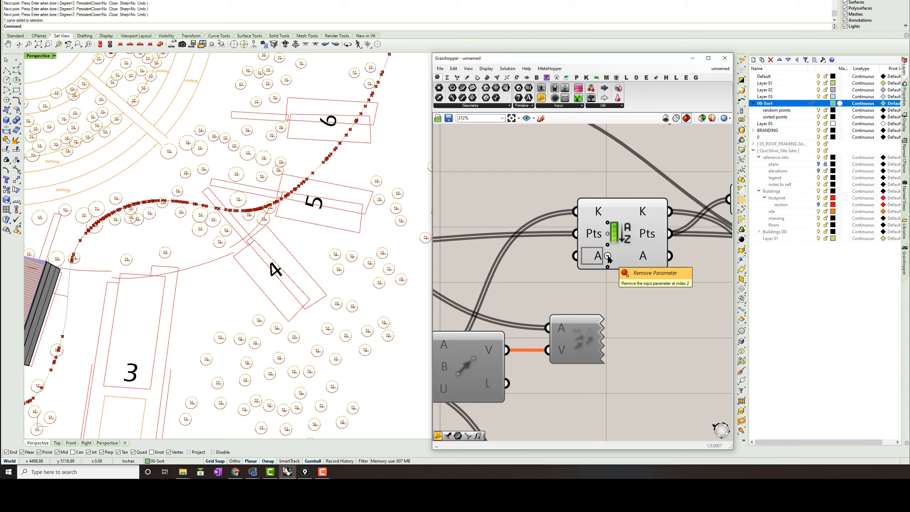
scroll(608, 258, "down", 3)
left_click_drag(486, 332, 487, 325)
right_click_drag(488, 324, 534, 328)
left_click_drag(503, 289, 497, 277)
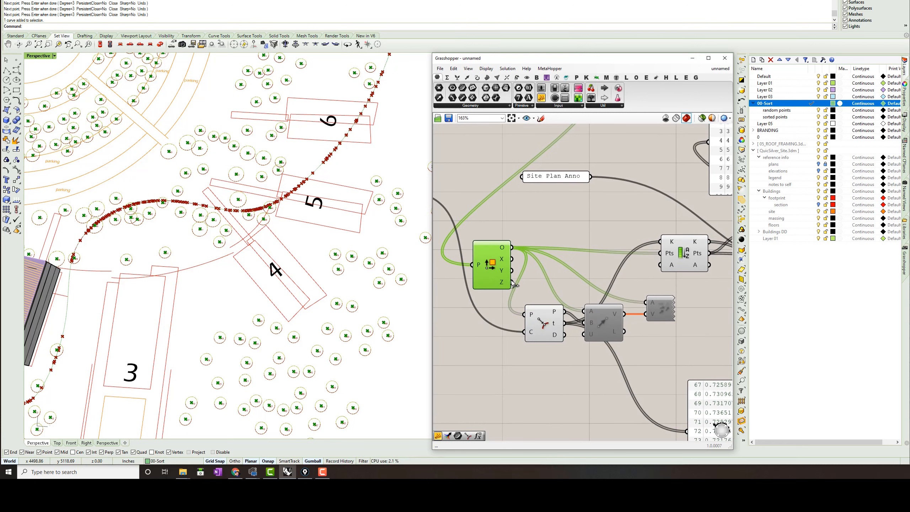
left_click_drag(512, 284, 660, 264)
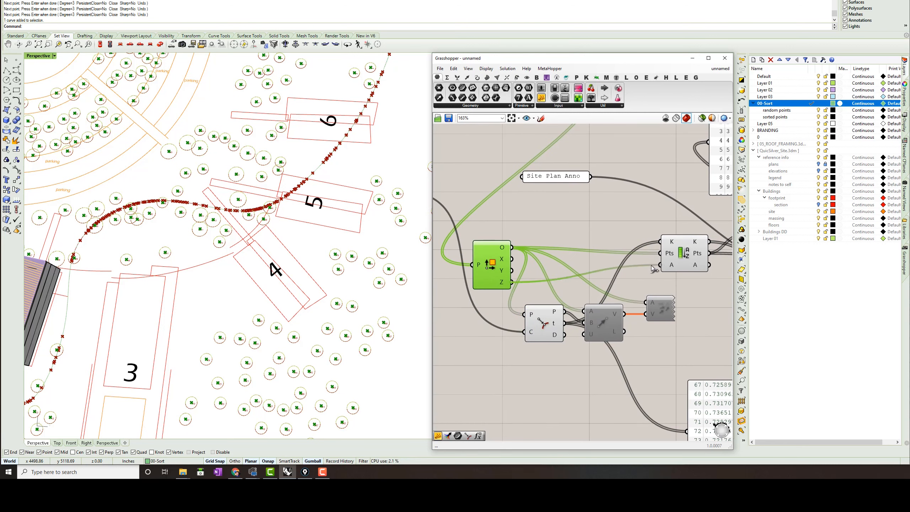
Step: Rename the third input of Sort List to Z-Vector
scroll(665, 271, "up", 4)
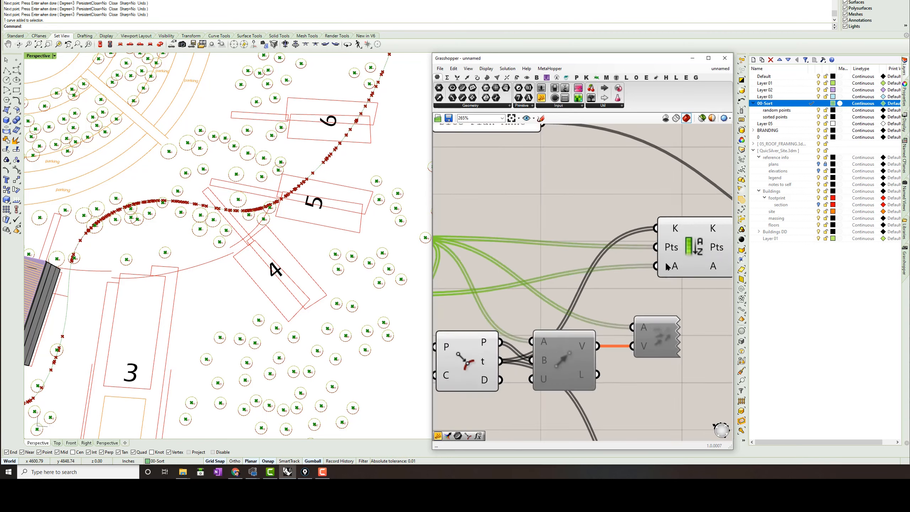
right_click(671, 265)
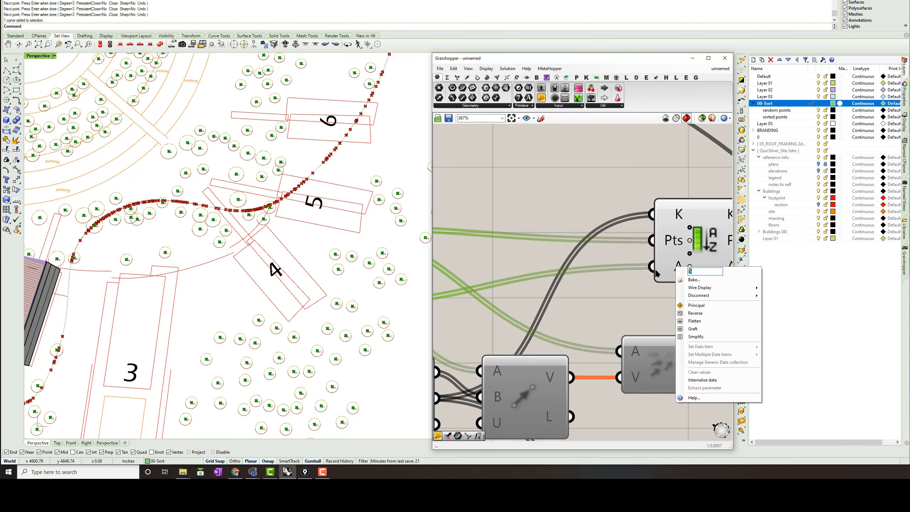
type("Z-Vector")
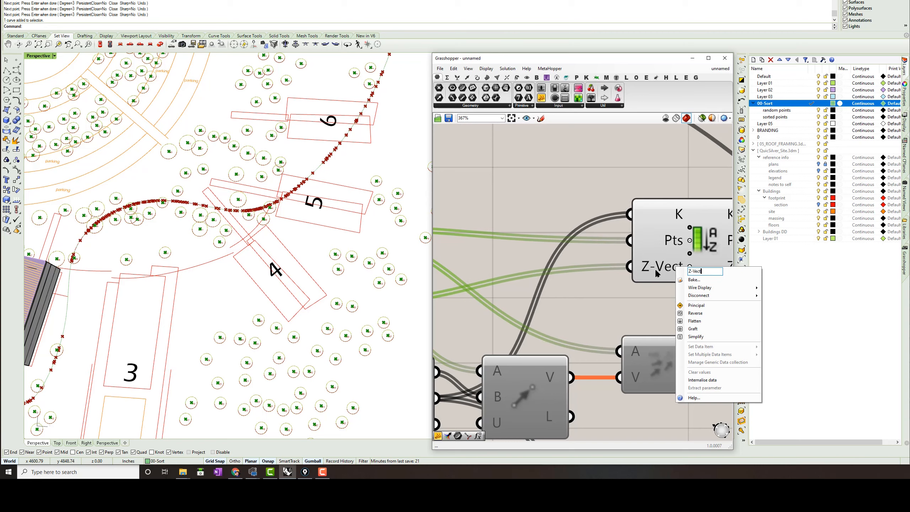
key("Return")
scroll(646, 267, "down", 2)
right_click_drag(602, 261, 499, 257)
scroll(550, 267, "down", 1)
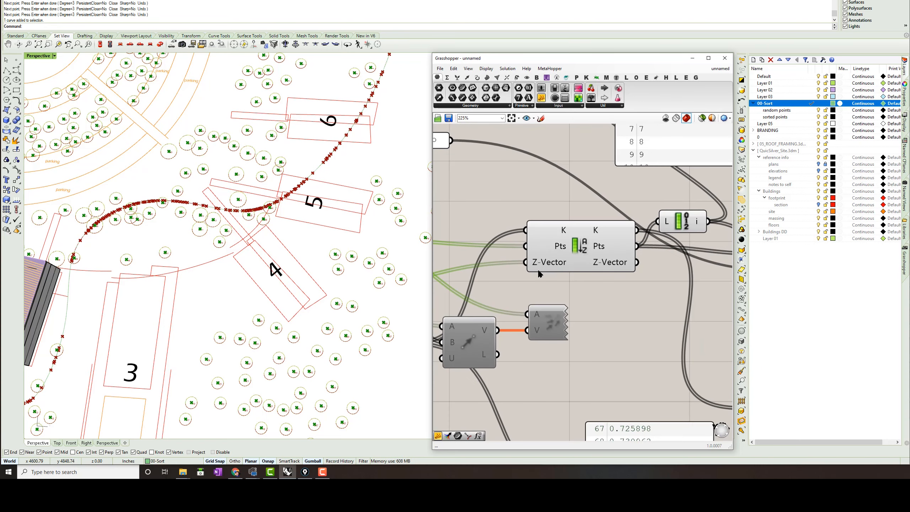
Step: Connect the sorted Z-Vector output of Sort List to the panel in place of the sorted Pts
left_click(600, 248)
scroll(603, 254, "down", 2)
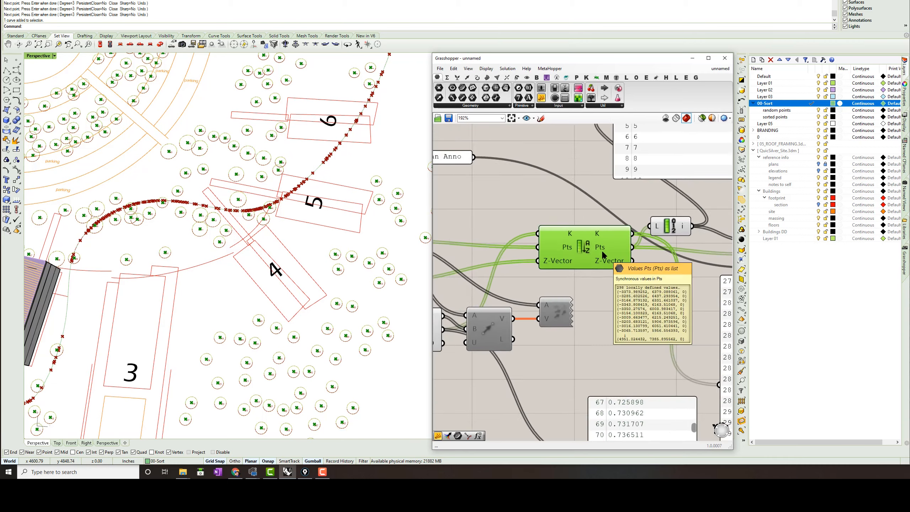
right_click_drag(627, 270, 512, 245)
left_click_drag(523, 259, 586, 351)
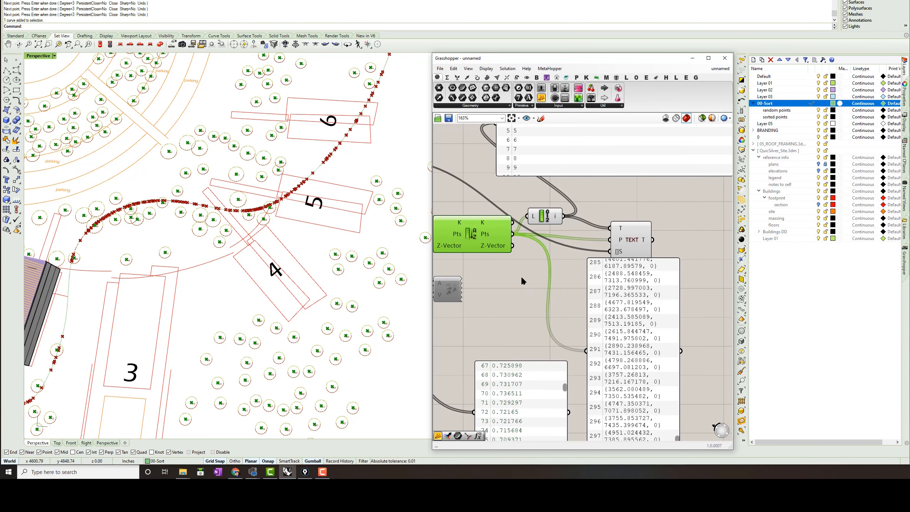
left_click_drag(513, 245, 586, 350)
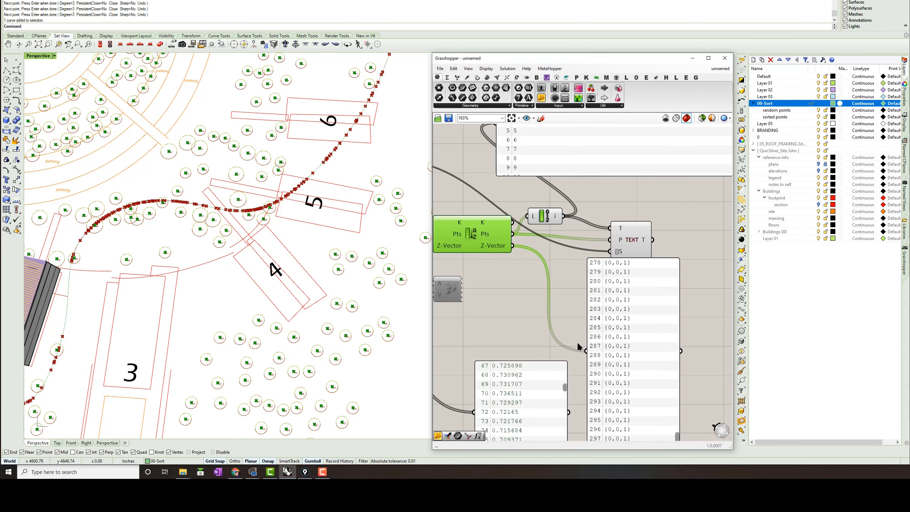
scroll(577, 342, "down", 2)
scroll(576, 341, "down", 1)
right_click_drag(546, 329, 617, 318)
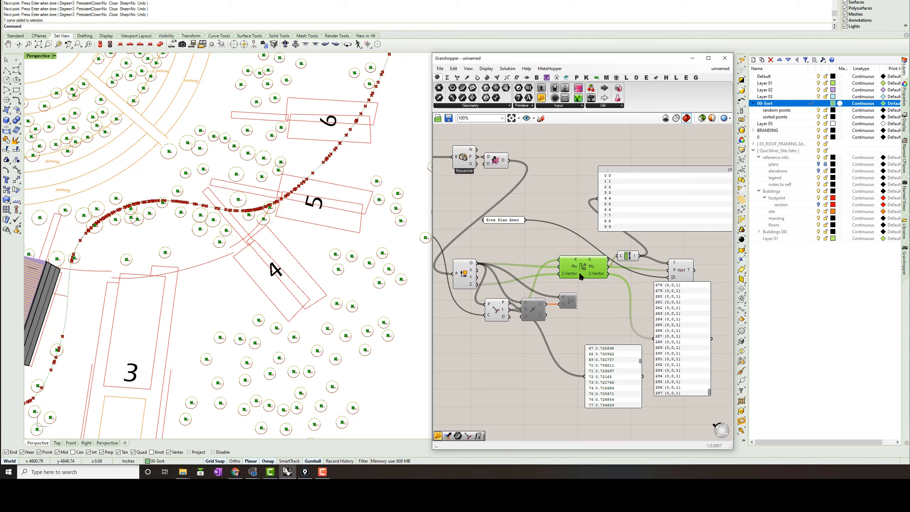
scroll(572, 274, "up", 5)
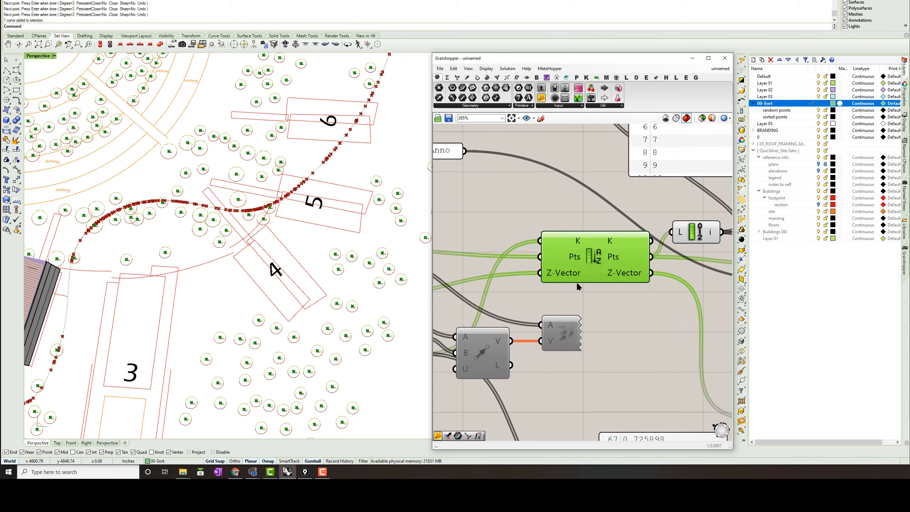
left_click(587, 280)
left_click(588, 291)
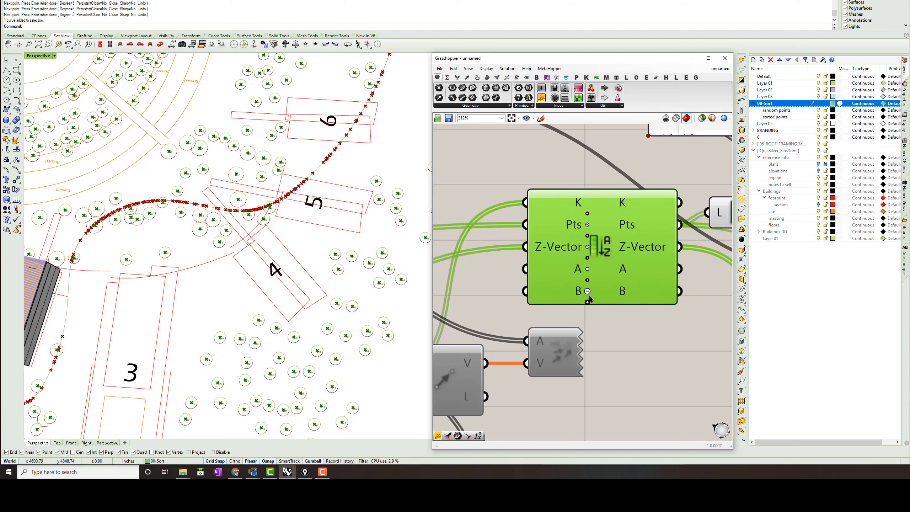
left_click(587, 291)
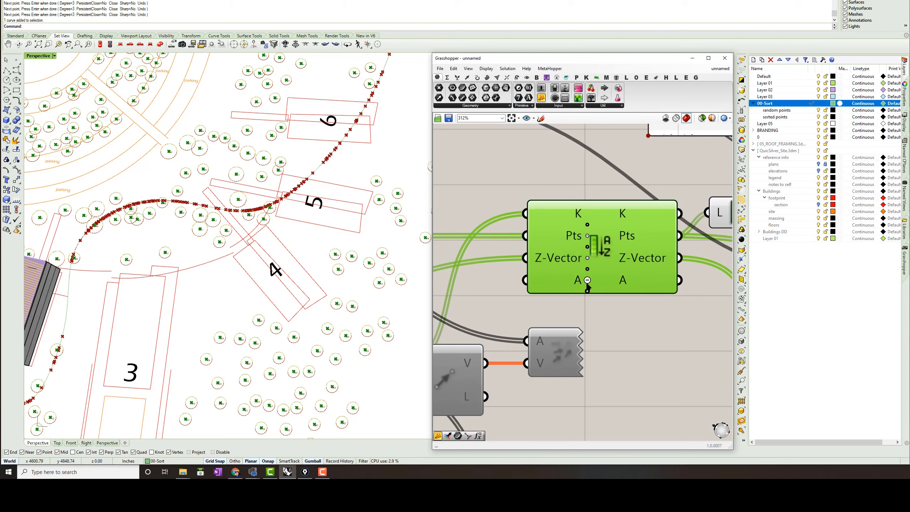
left_click(587, 280)
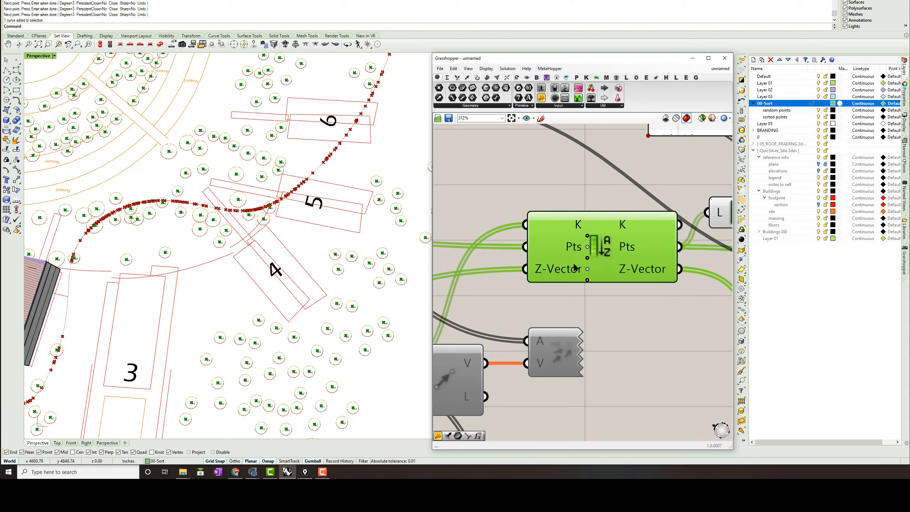
scroll(570, 260, "down", 1)
mouse_move(576, 231)
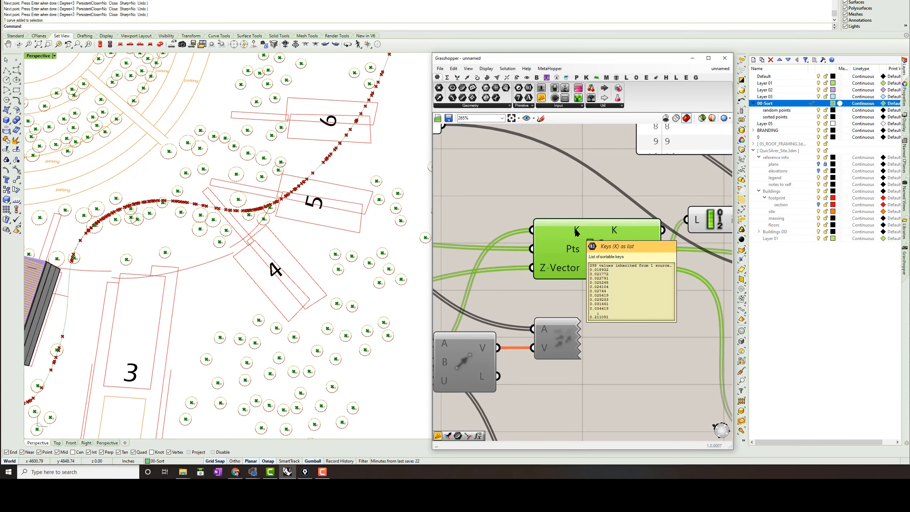
Step: Reposition the curve parameter so it lines up with the C input of Curve Closest Point
scroll(574, 227, "down", 6)
right_click_drag(533, 224, 576, 224)
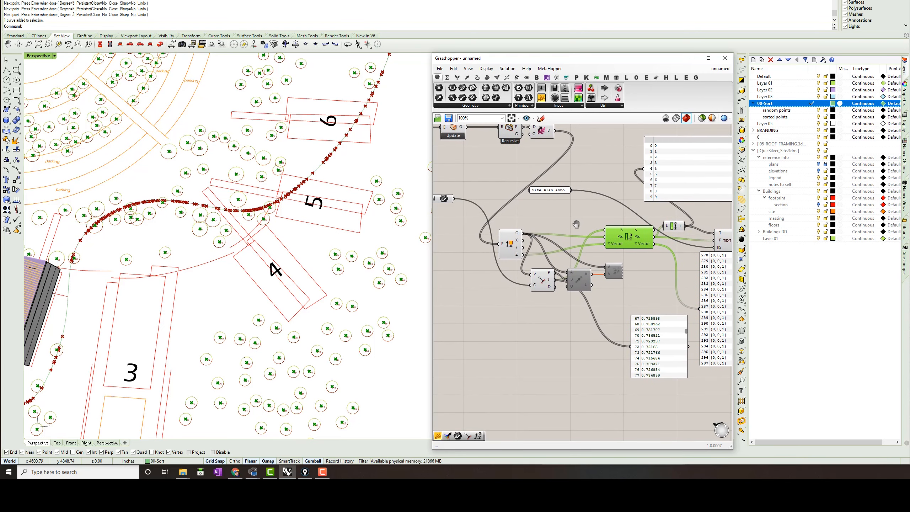
scroll(576, 223, "down", 3)
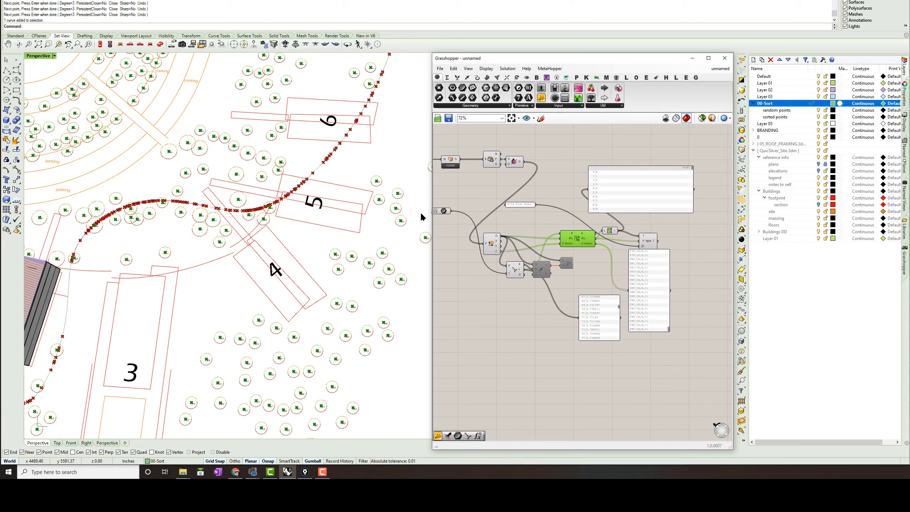
right_click_drag(522, 237, 557, 236)
left_click_drag(481, 210, 483, 273)
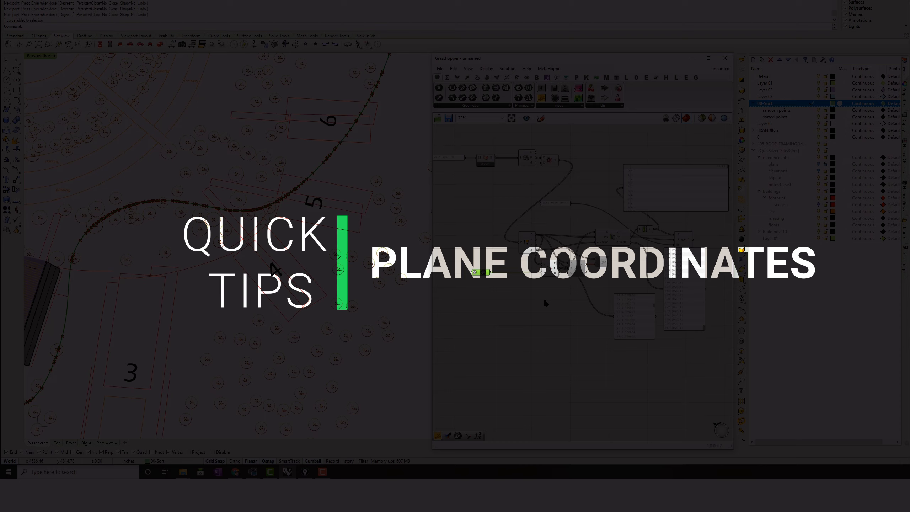
Step: Add a Move component and a number-generating Random component in the empty canvas area below the sorting definition
double_click(558, 329)
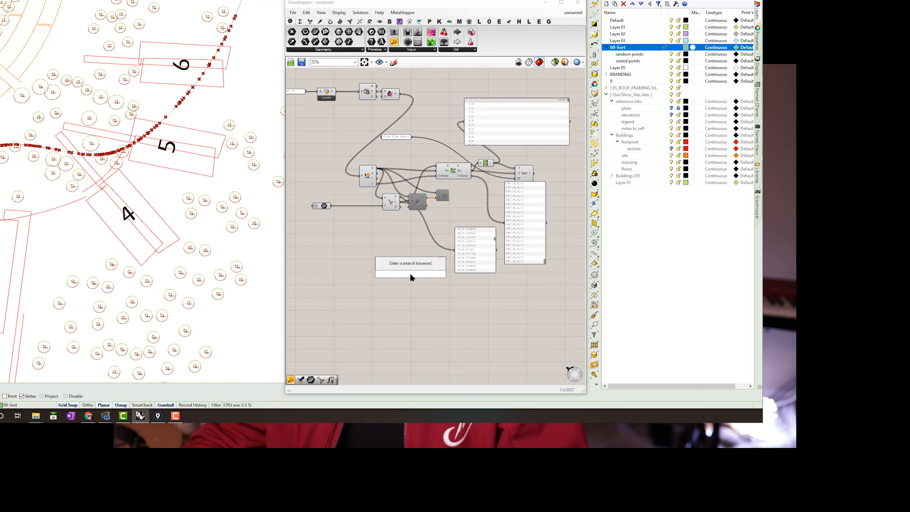
type("move")
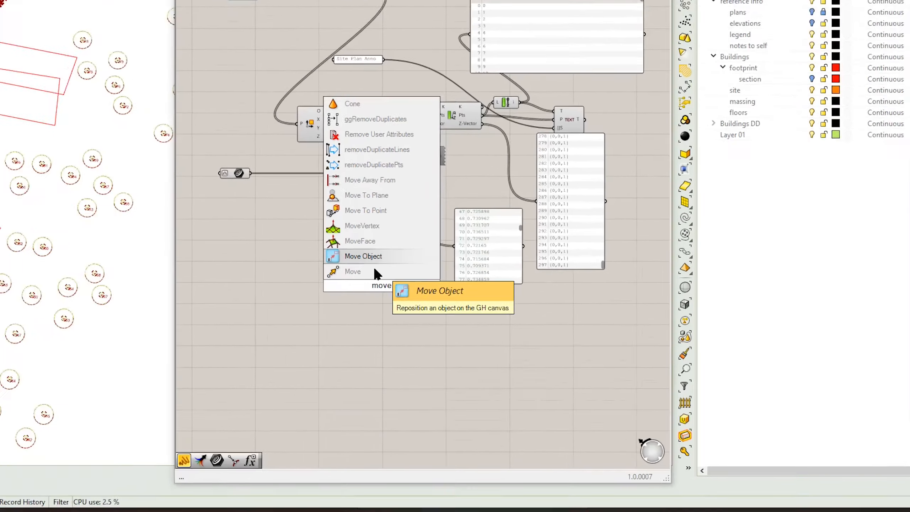
left_click(375, 271)
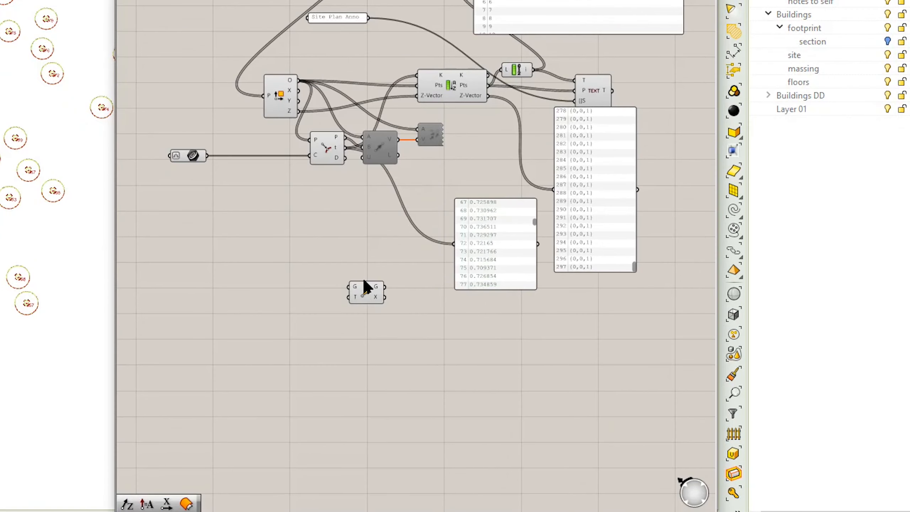
double_click(325, 321)
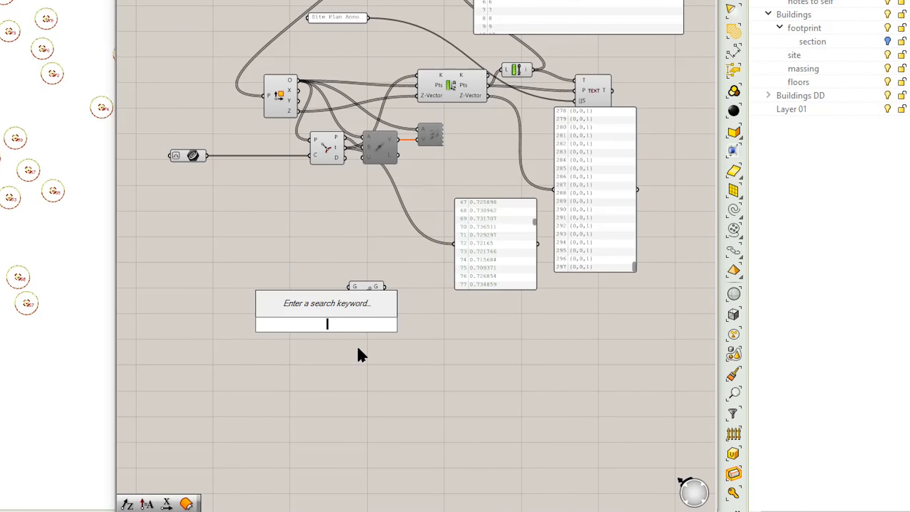
type("rand")
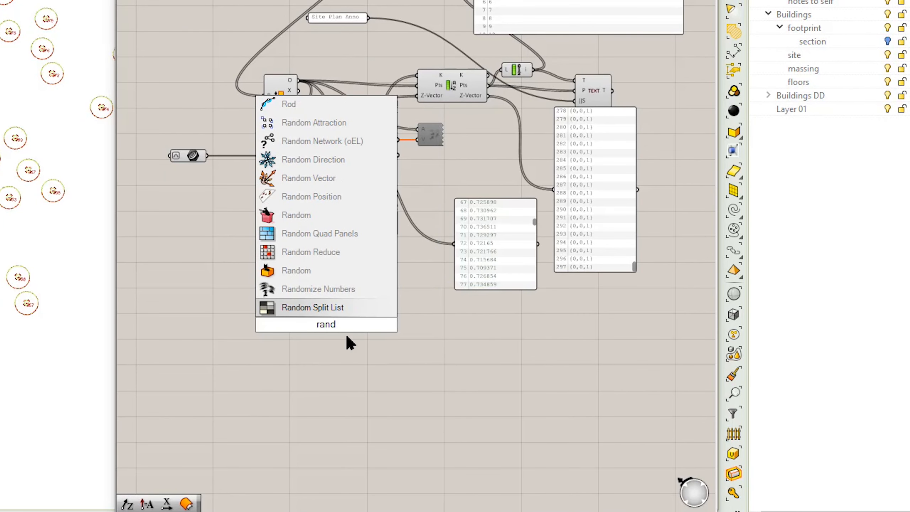
left_click(333, 271)
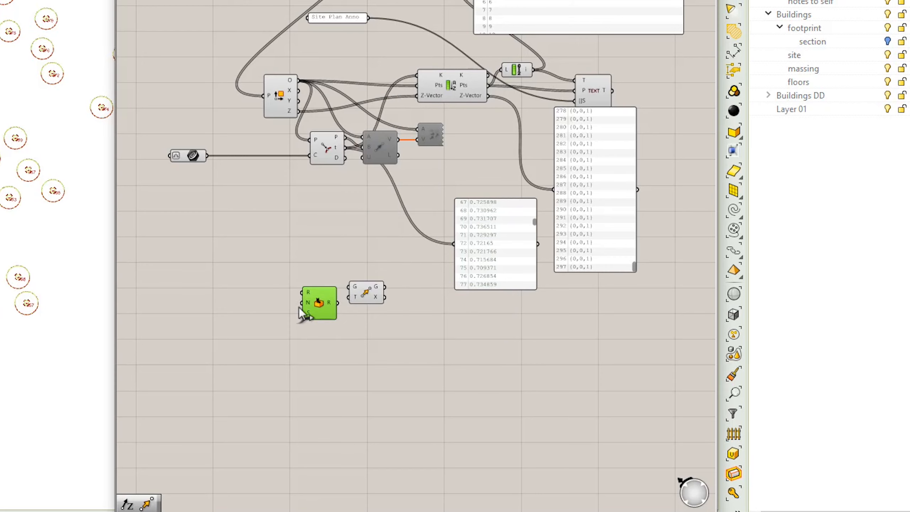
Step: Add a List Length component beside Random and connect the deconstructed planes' origins O to it
double_click(256, 273)
type("len")
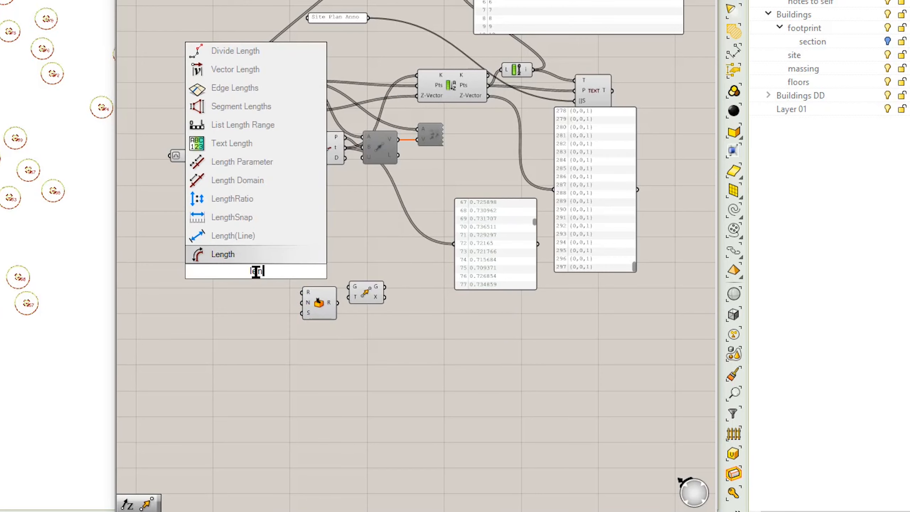
type("g")
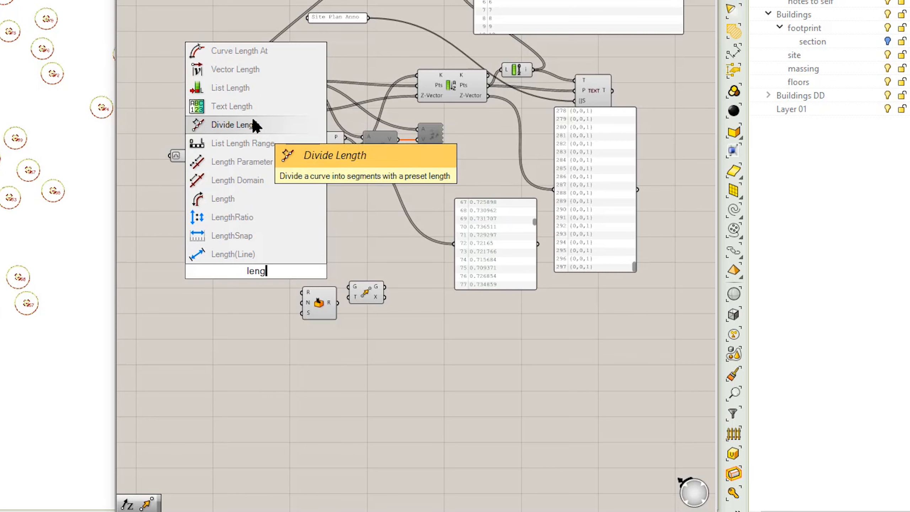
left_click(253, 91)
scroll(270, 135, "up", 1)
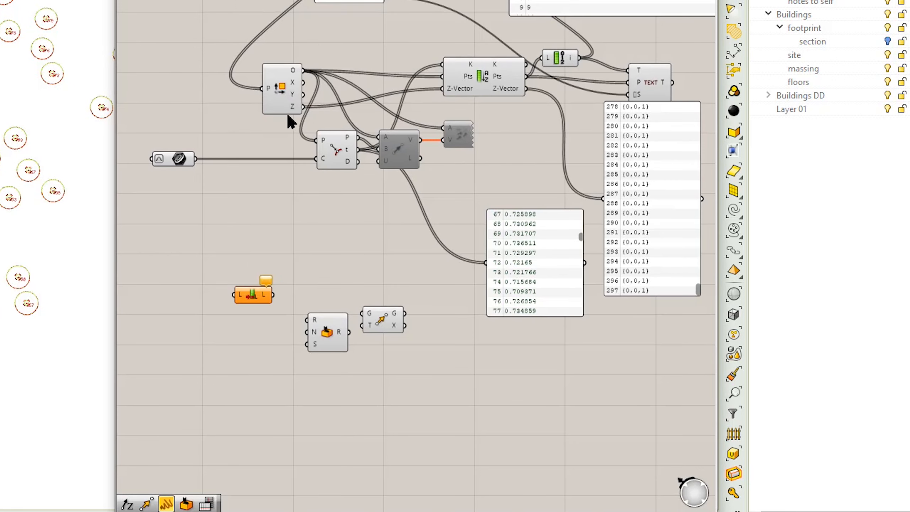
left_click_drag(303, 70, 233, 294)
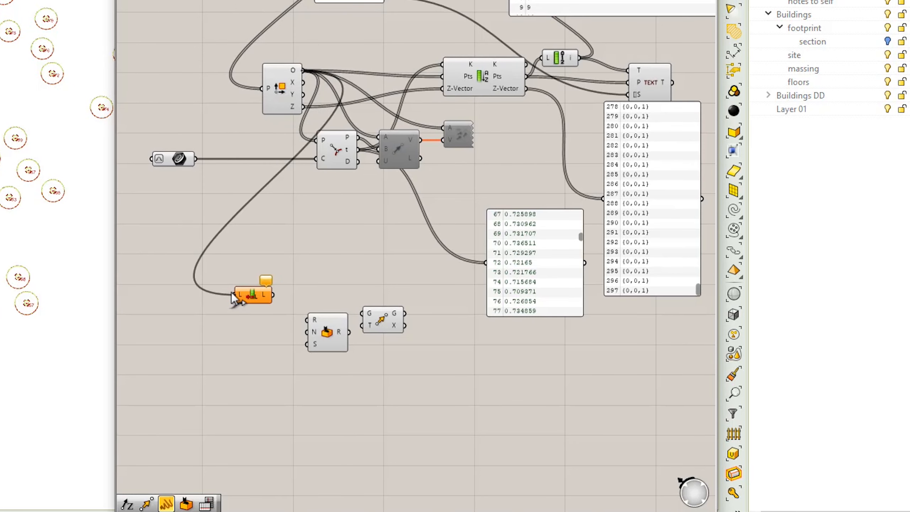
left_click(256, 293)
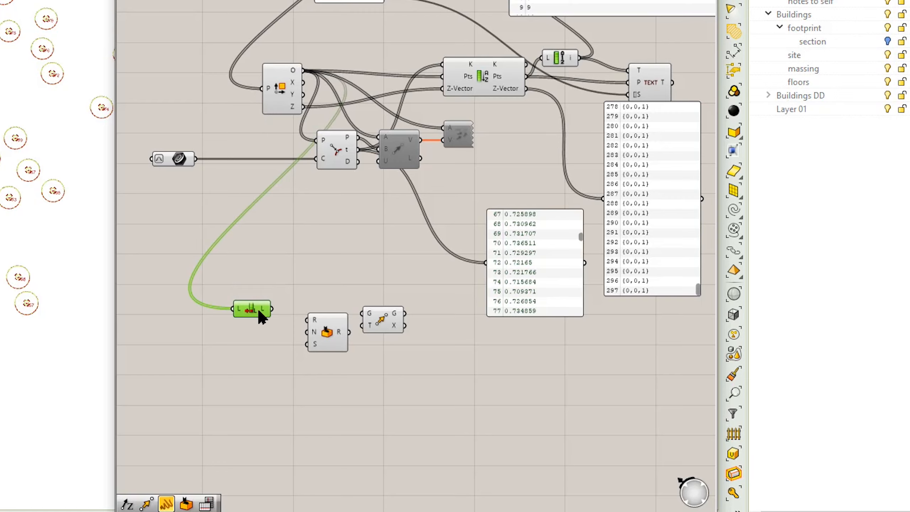
Step: Feed the List Length output into the N input of Random, lining the two components up
scroll(274, 340, "up", 4)
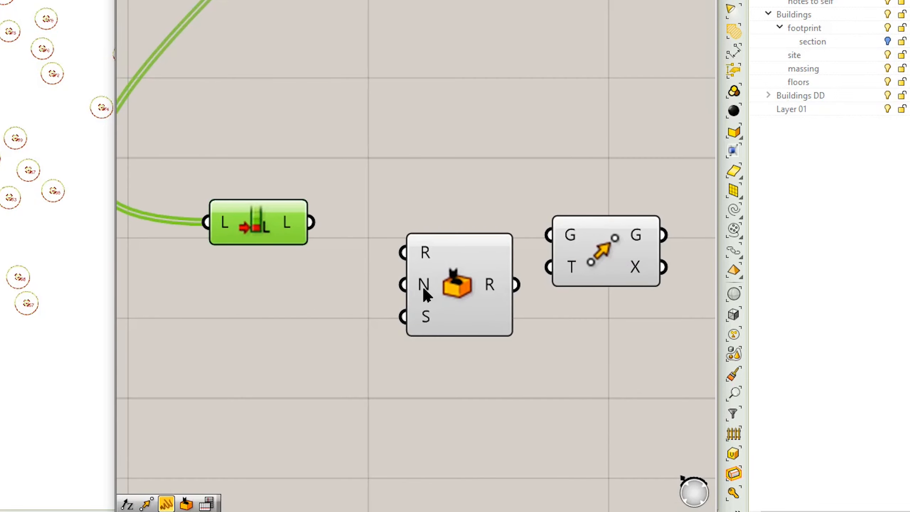
left_click_drag(311, 222, 420, 224)
mouse_move(420, 253)
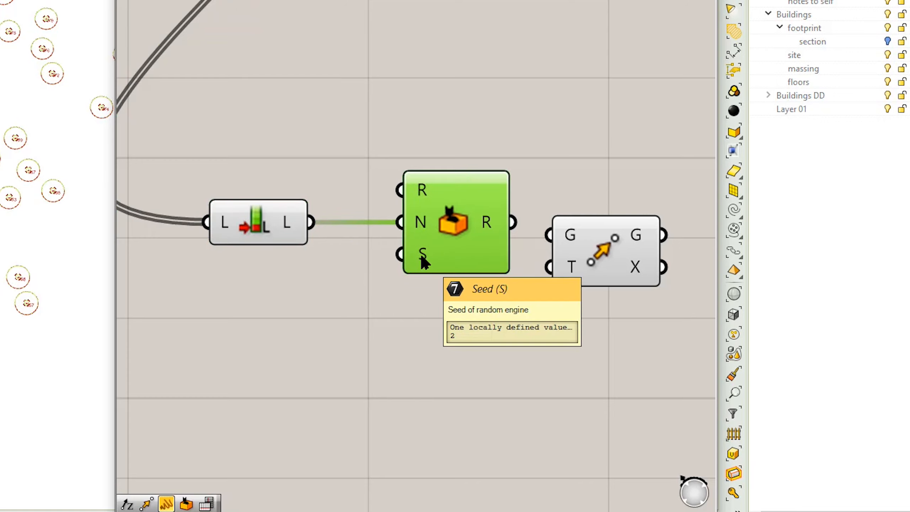
mouse_move(412, 184)
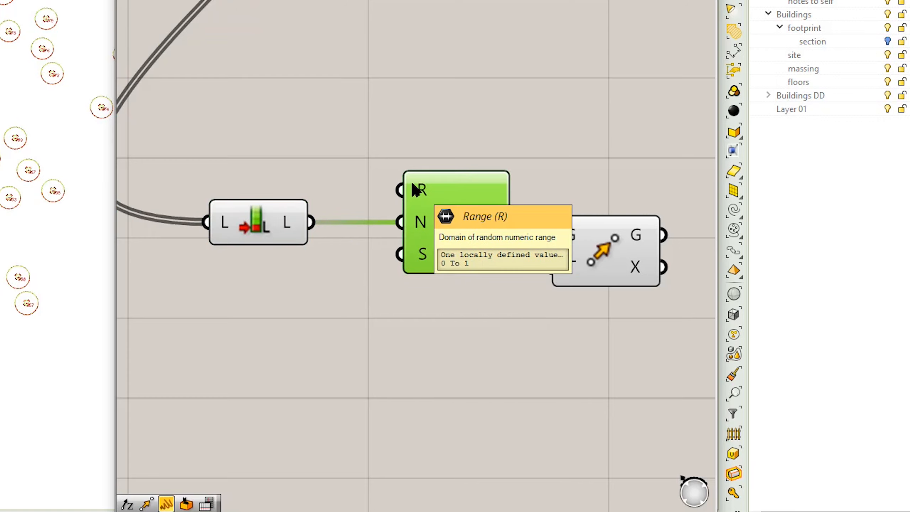
Step: Set the R domain of Random to 0 To 55
right_click_drag(406, 135, 334, 115)
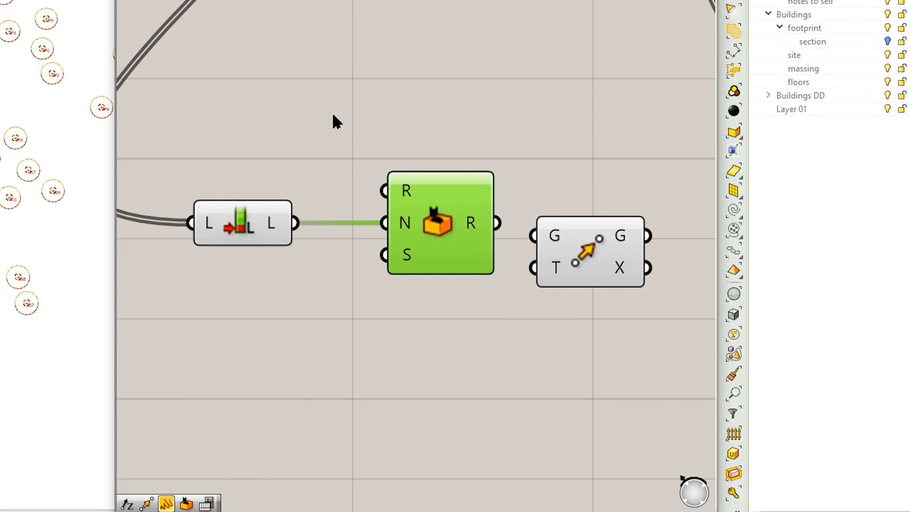
right_click(408, 185)
mouse_move(554, 314)
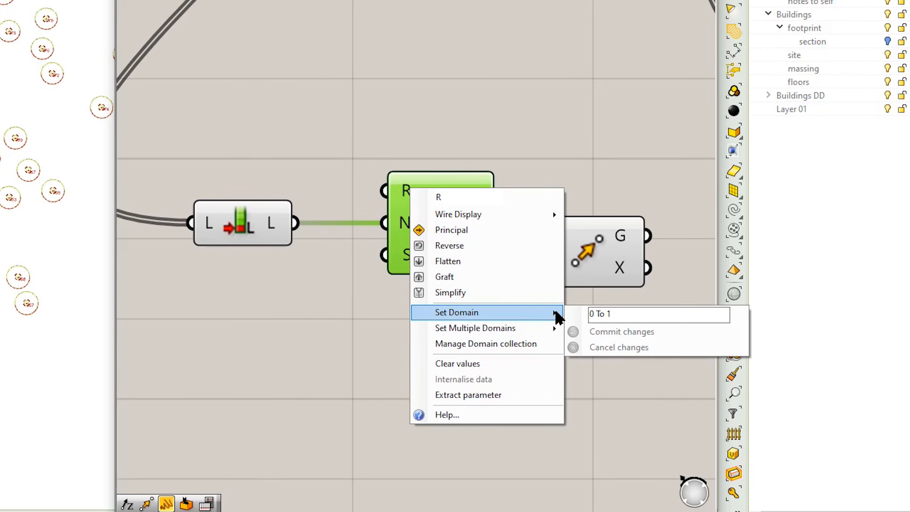
left_click(622, 317)
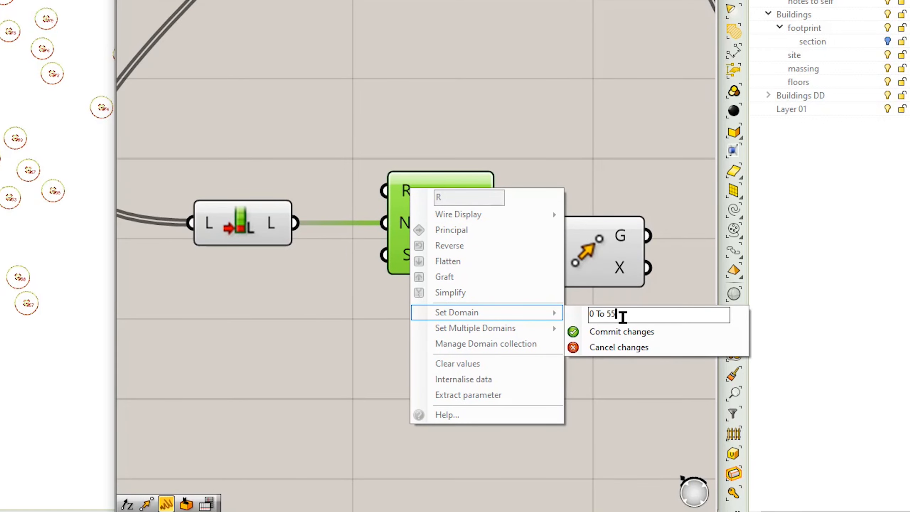
left_click(626, 333)
Step: Shift the Move component away from Random and add a Unit Z component below the gap between them
right_click_drag(534, 207, 421, 182)
left_click_drag(494, 228, 600, 183)
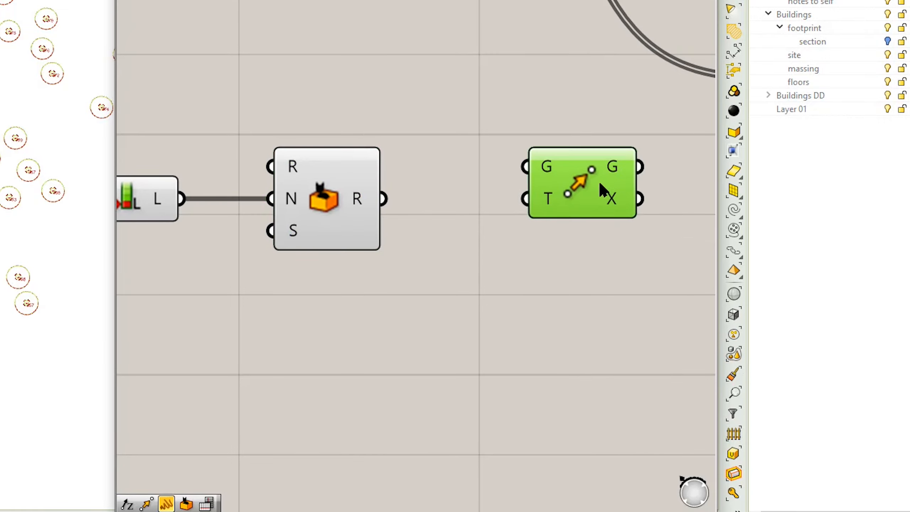
left_click(515, 274)
double_click(518, 272)
type("z")
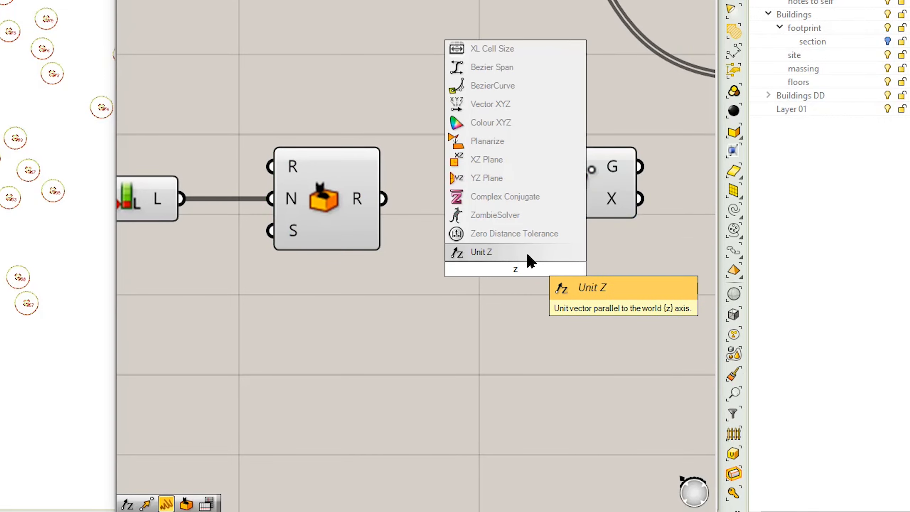
left_click(527, 256)
Step: Apply the expression x*12 to the F input of Unit Z
right_click(475, 270)
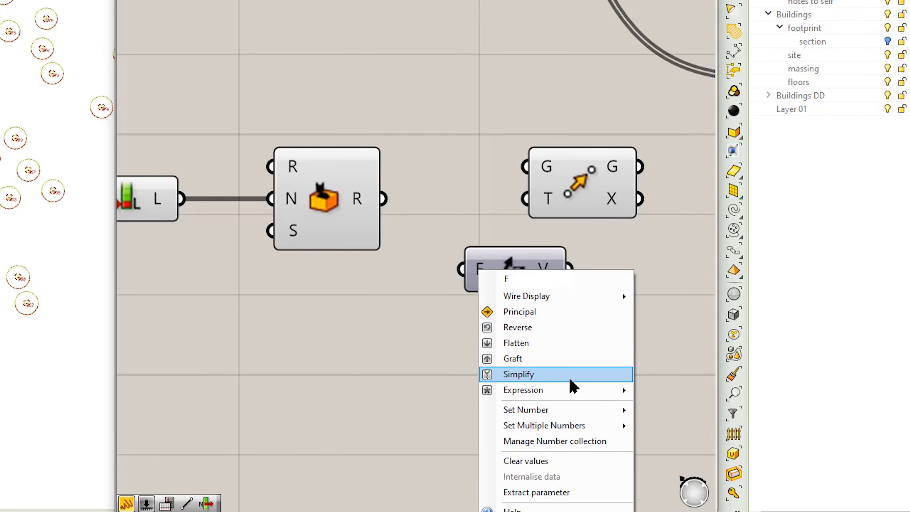
mouse_move(570, 389)
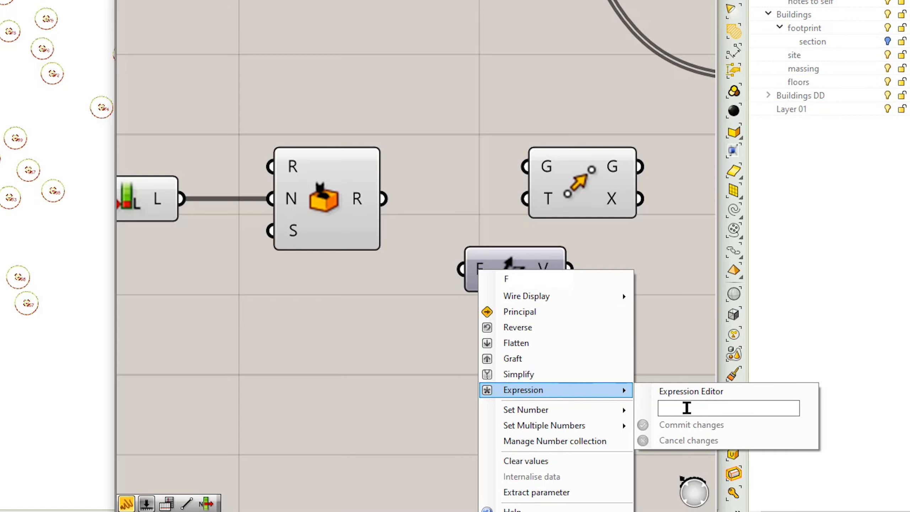
left_click(686, 407)
type("x*12")
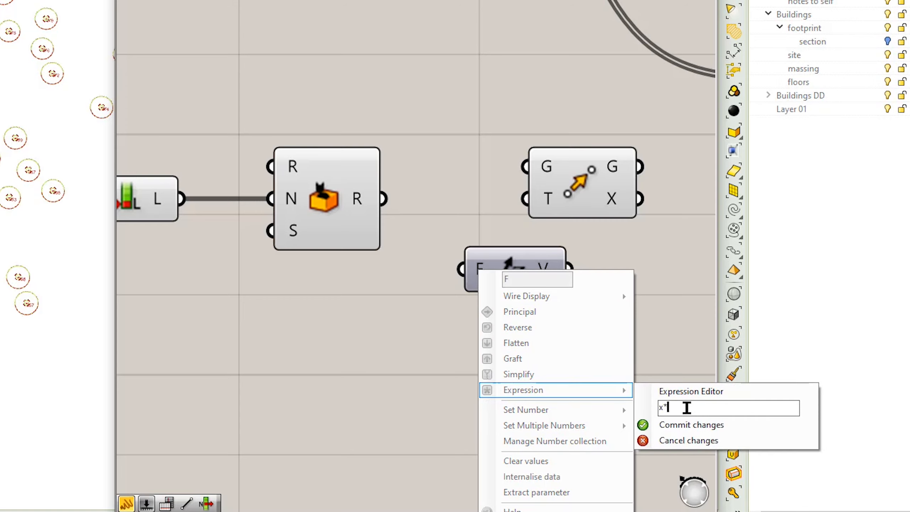
left_click(689, 426)
Step: Feed the Random output into Unit Z and connect the Unit Z vector to the T input of Move
left_click_drag(383, 198, 435, 278)
left_click_drag(552, 199, 560, 271)
left_click_drag(632, 226, 631, 255)
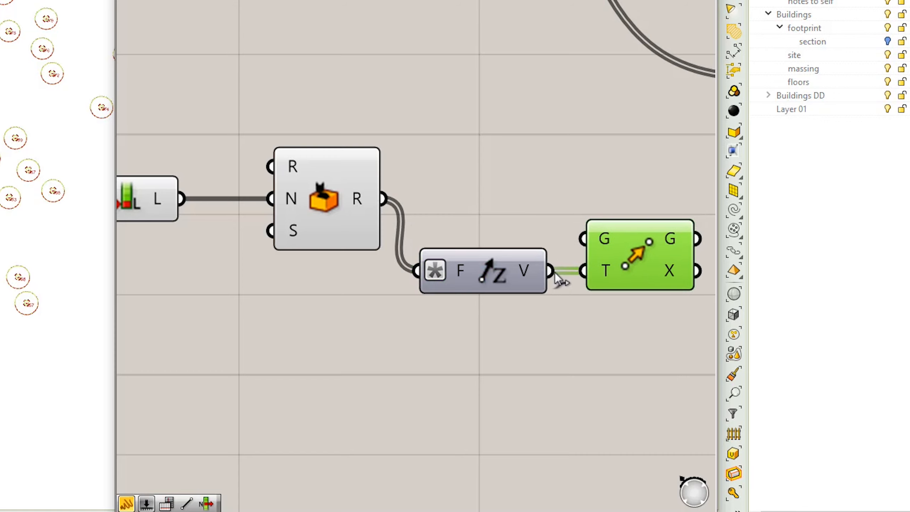
Step: Insert a relay on the wire feeding List Length and connect it to the G input of Move
scroll(600, 272, "down", 2)
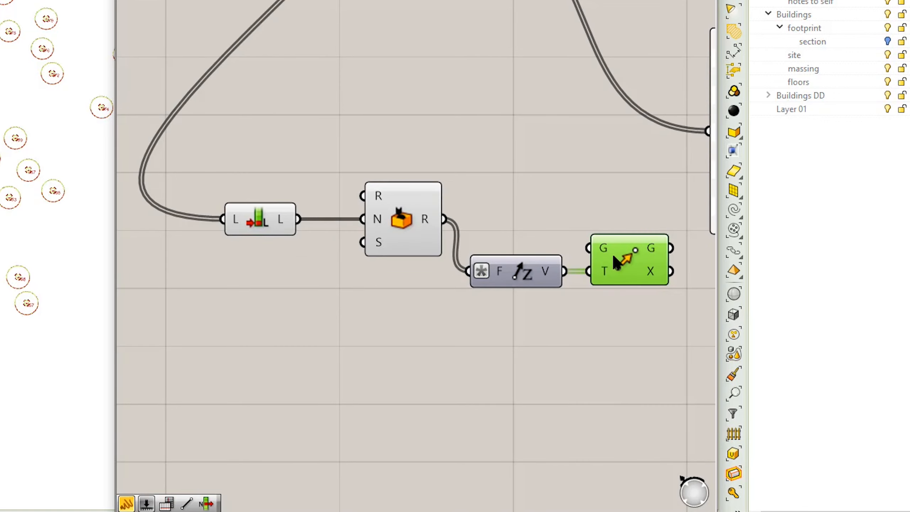
scroll(611, 257, "down", 2)
right_click_drag(610, 257, 466, 312)
scroll(467, 313, "down", 1)
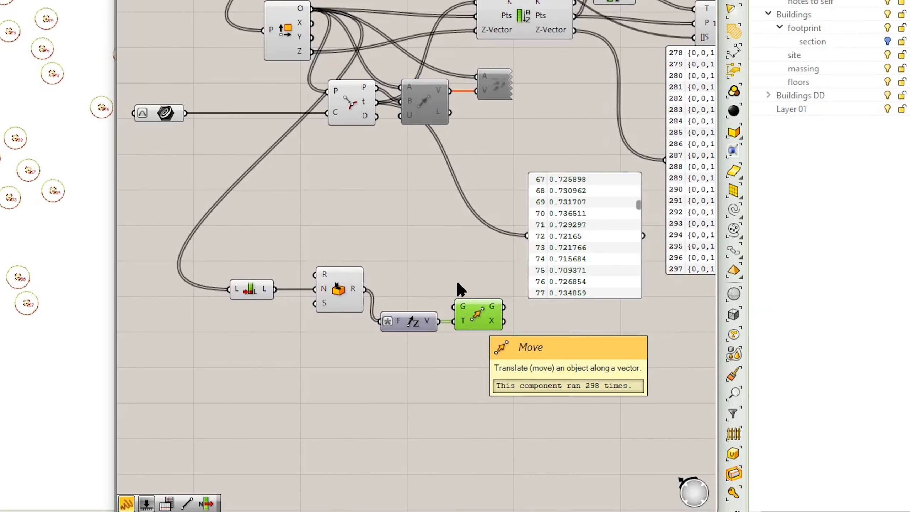
double_click(178, 264)
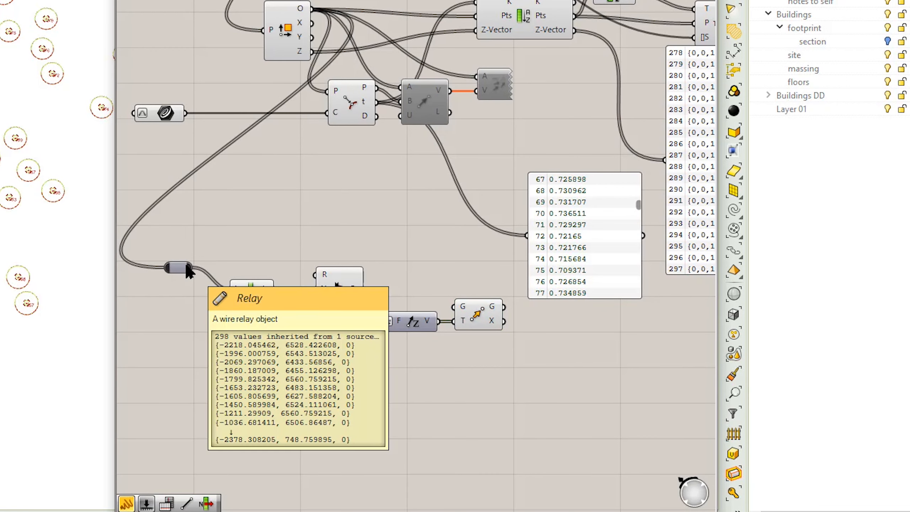
left_click_drag(182, 270, 455, 307)
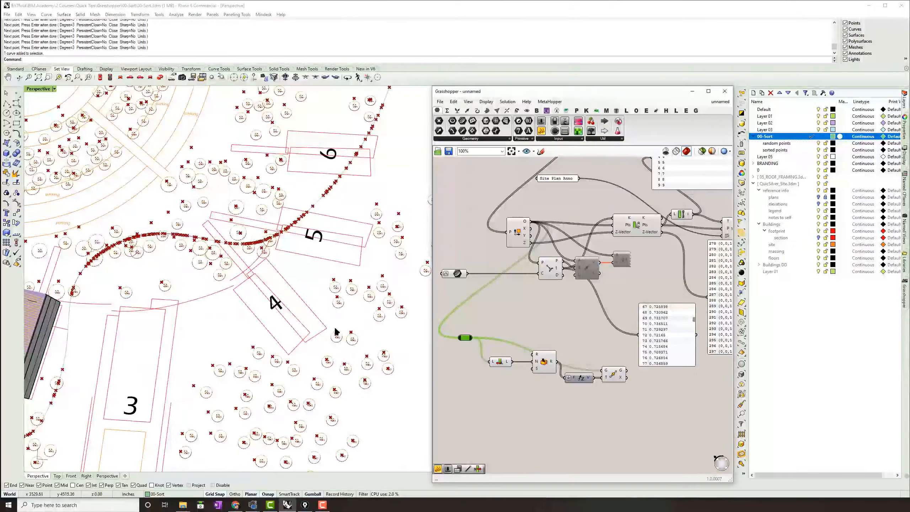
Step: Reposition the relay, the Move component and the nearby values panel to tidy the wiring
right_click_drag(336, 327, 361, 222)
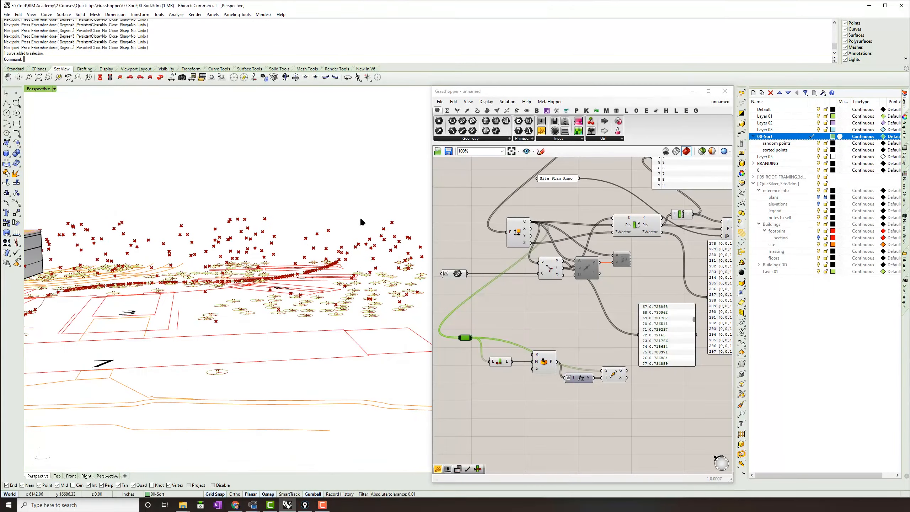
right_click_drag(243, 246, 325, 229)
key("Caps_Lock")
key("Caps_Lock")
right_click_drag(596, 308, 591, 280)
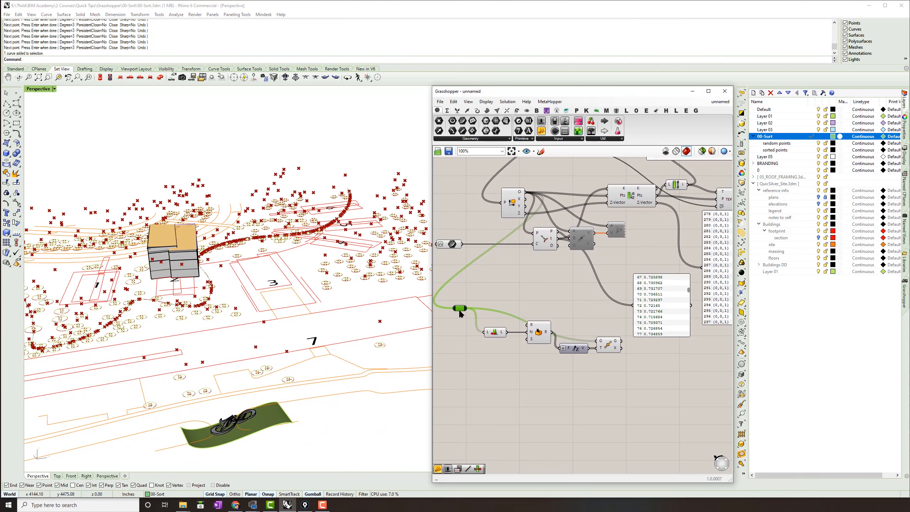
left_click_drag(459, 312, 457, 319)
right_click_drag(275, 274, 300, 257)
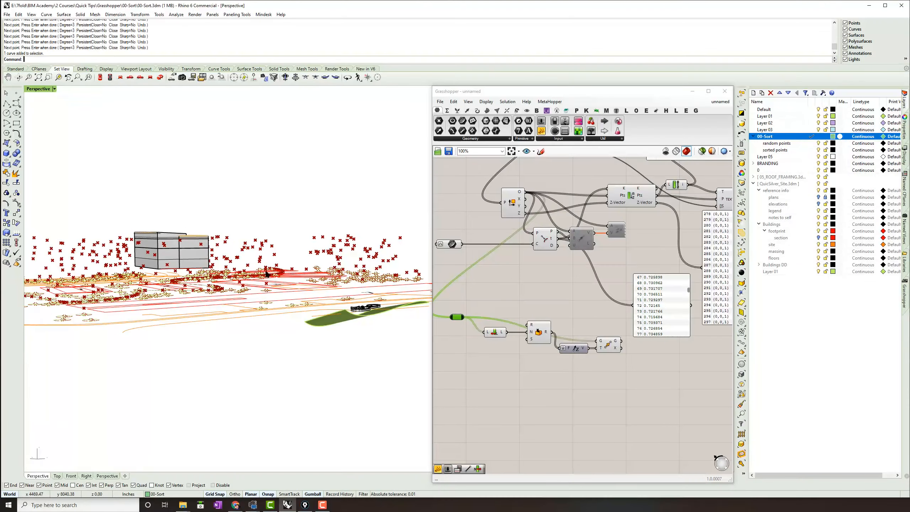
left_click_drag(602, 345, 675, 315)
Step: Add a Plane parameter in the empty canvas area below the List Length component
right_click_drag(333, 275, 258, 280)
scroll(218, 303, "up", 10)
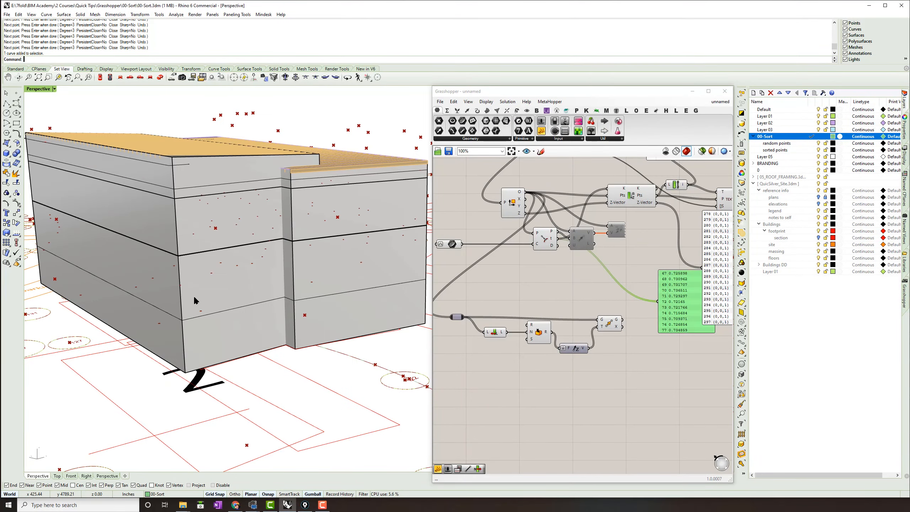
scroll(199, 286, "down", 4)
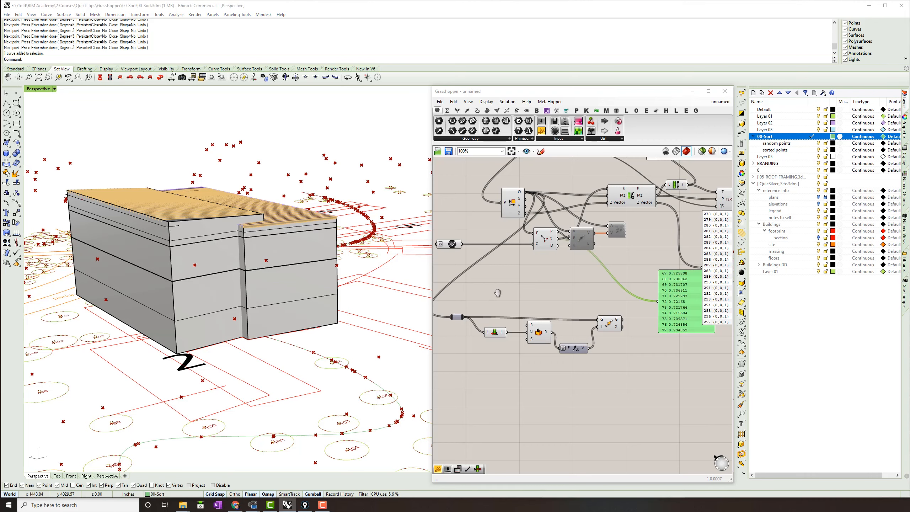
right_click_drag(498, 290, 532, 283)
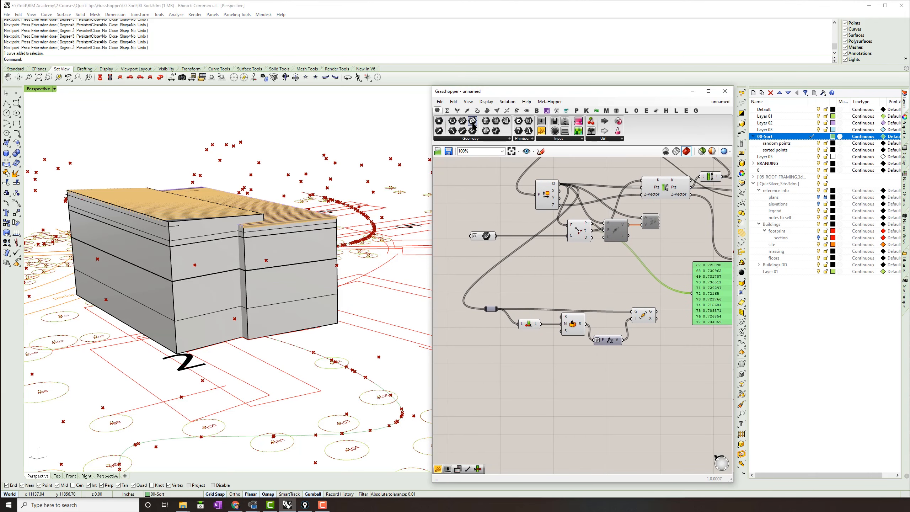
left_click_drag(473, 122, 488, 363)
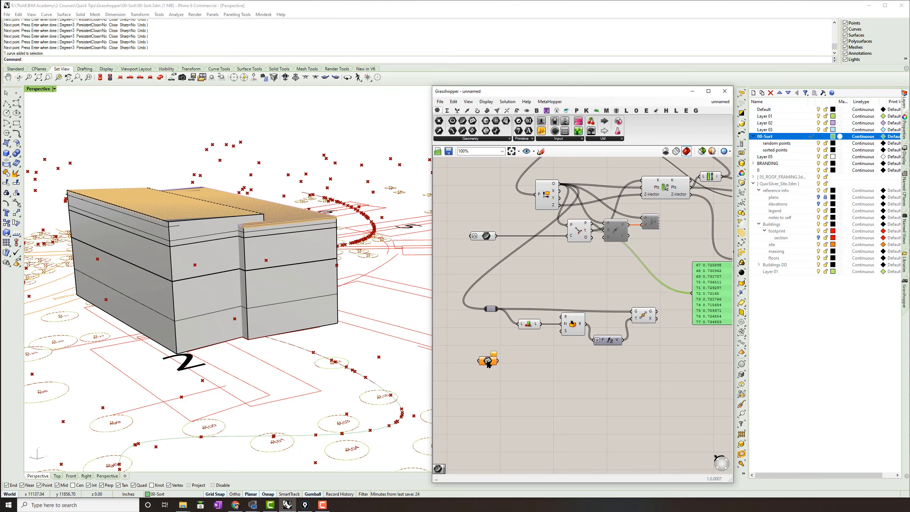
Step: Set one plane in the Plane parameter, with its origin on building 2's front corner at the lowest floor line and axes along the adjoining facades
right_click(487, 361)
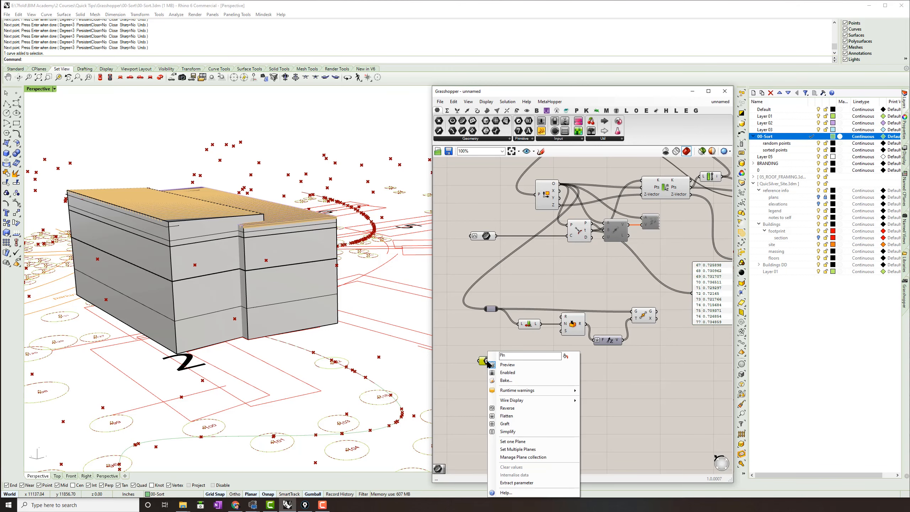
left_click(512, 441)
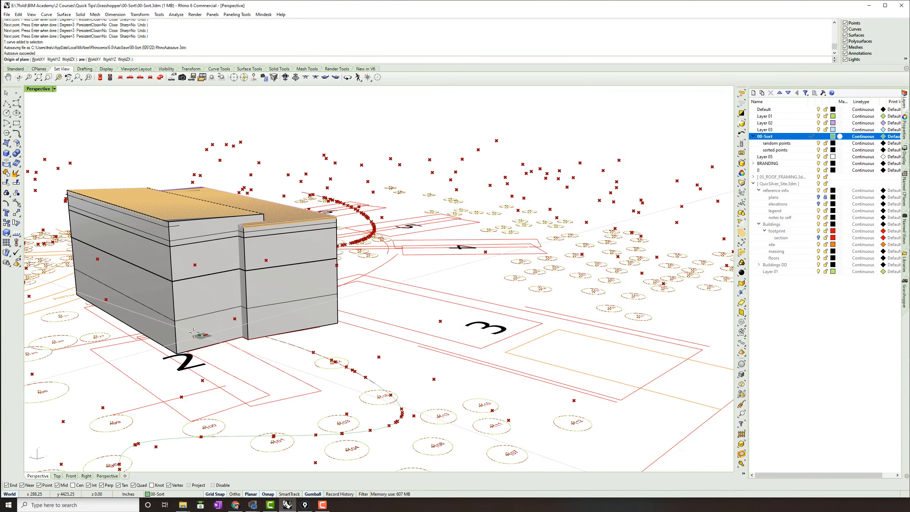
left_click(176, 320)
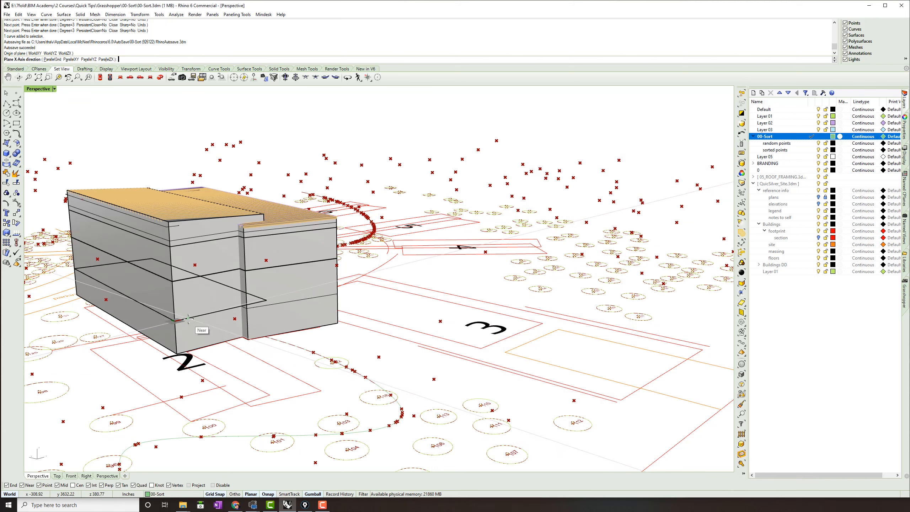
left_click(188, 318)
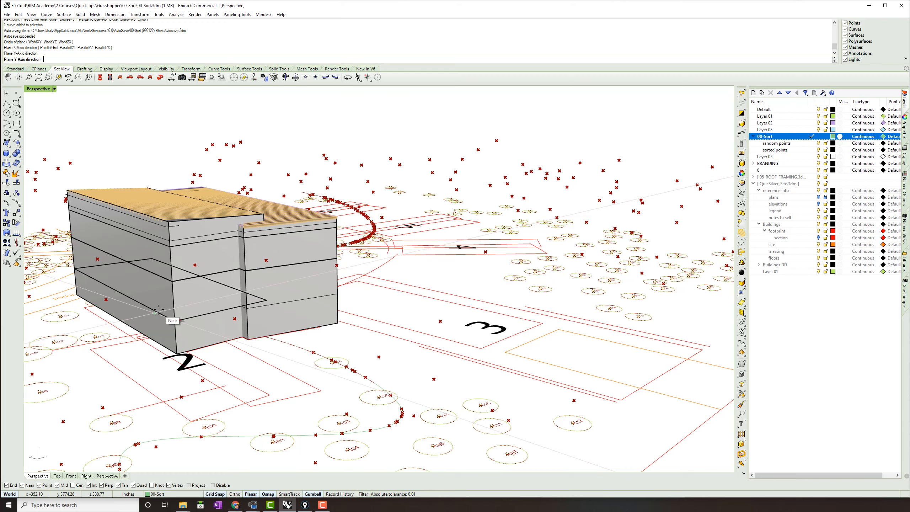
left_click(158, 310)
scroll(172, 326, "up", 10)
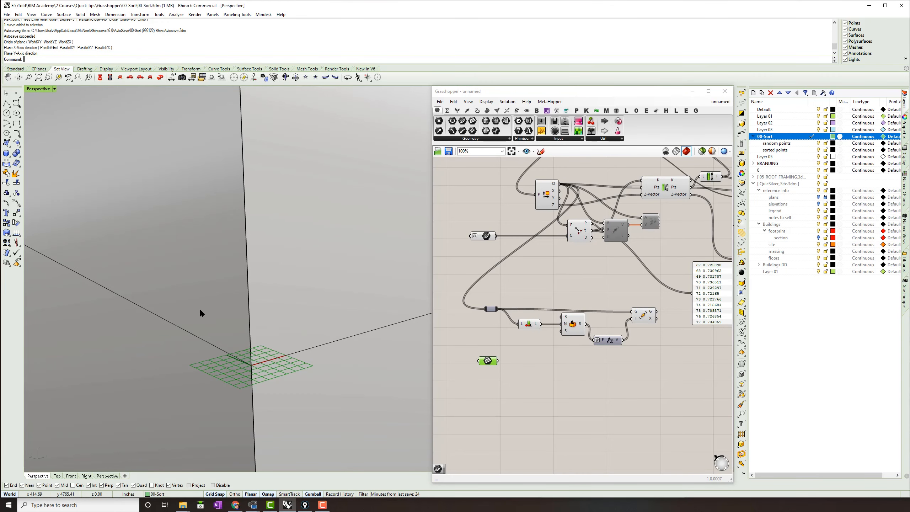
scroll(202, 313, "down", 10)
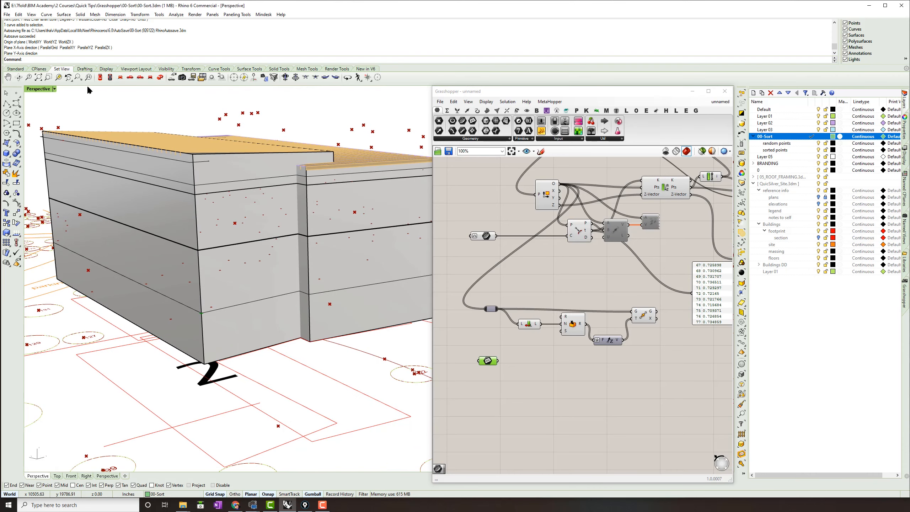
Step: Set the preview plane size to 36
left_click(486, 102)
mouse_move(538, 207)
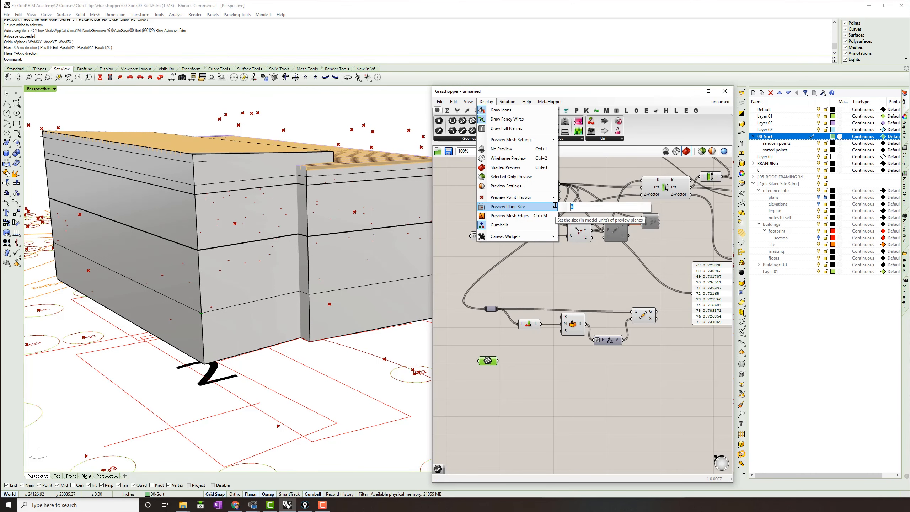
type("36")
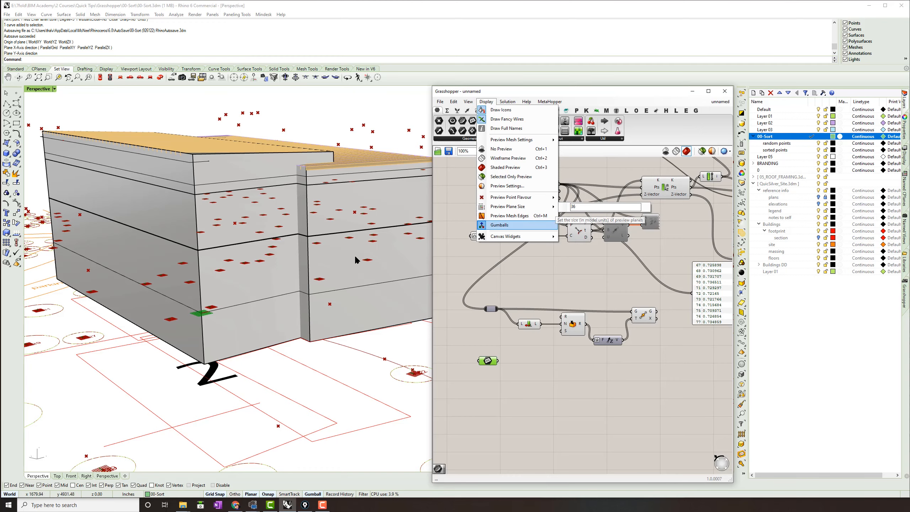
right_click_drag(282, 250, 274, 262)
scroll(273, 261, "down", 8)
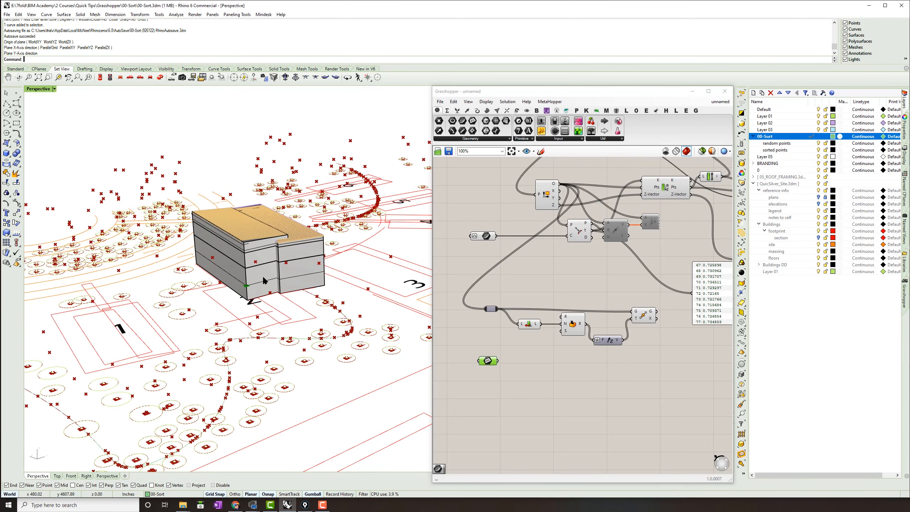
Step: Turn off the preview of the deconstruct-plane, closest-point and sorting components in the upper definition
scroll(517, 294, "down", 2)
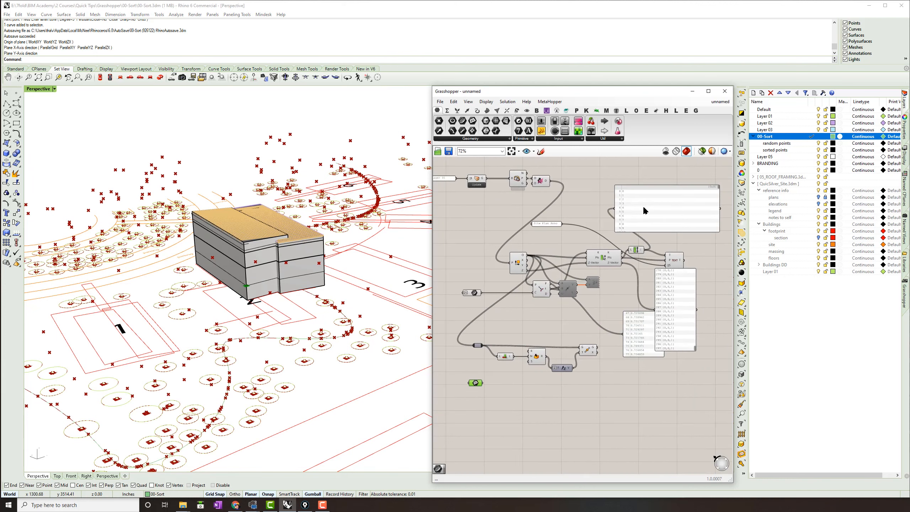
left_click_drag(690, 172, 591, 216)
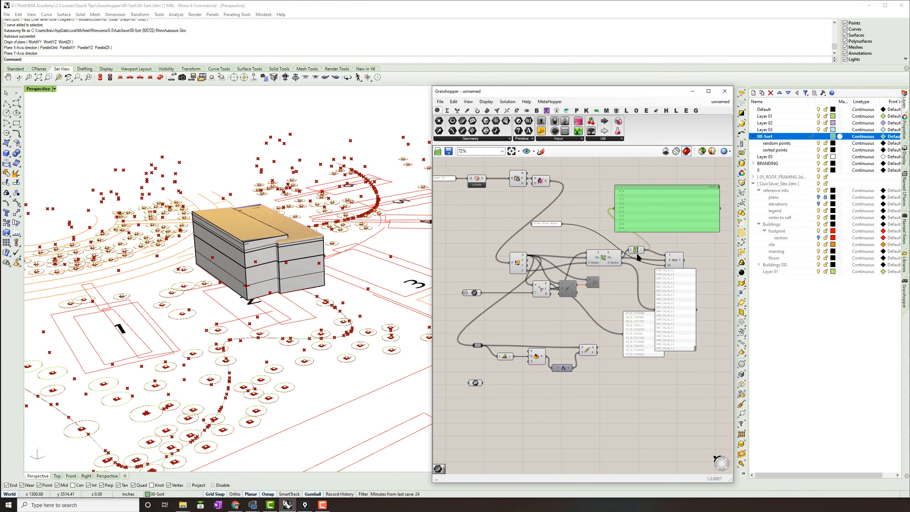
left_click_drag(647, 309, 496, 244)
middle_click(488, 221)
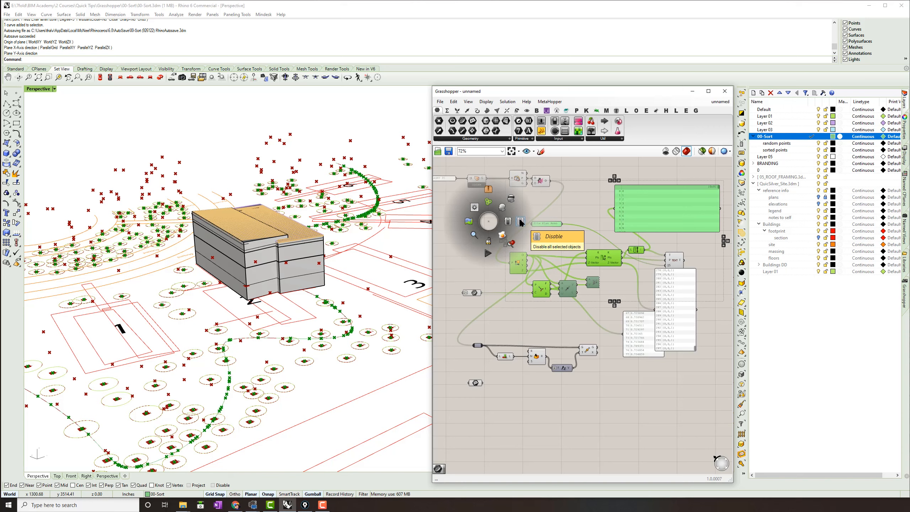
left_click(509, 200)
left_click(546, 309)
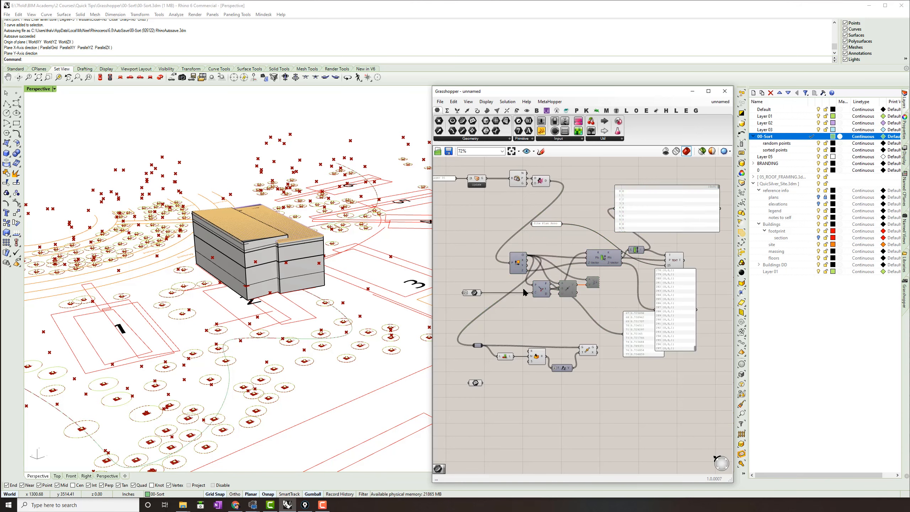
Step: Add a Custom Preview component and a colour Swatch below the Move component
double_click(622, 377)
type("prev")
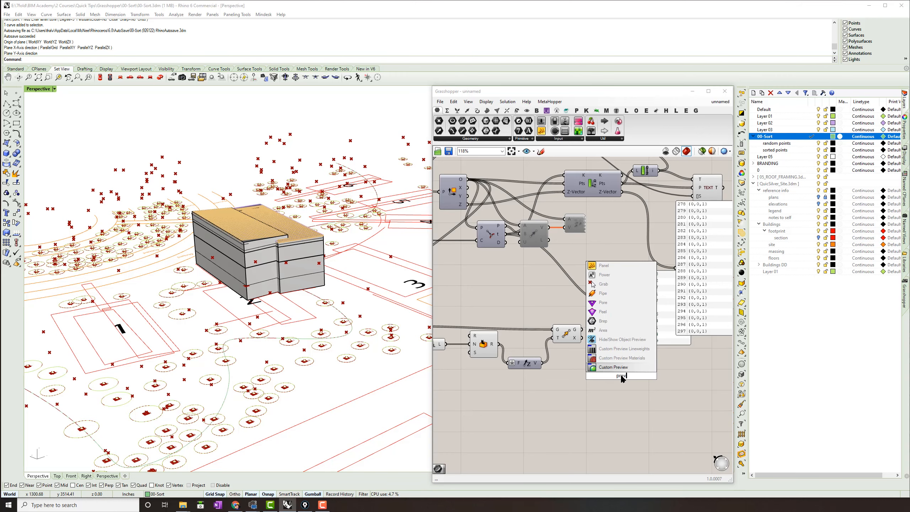
left_click(623, 368)
double_click(594, 387)
type("swat")
key("Return")
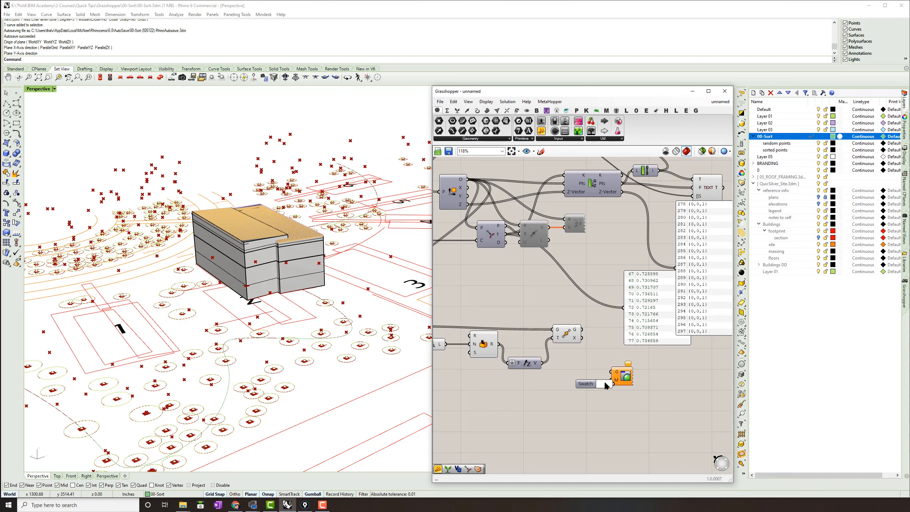
Step: Set the swatch to blue, connect it to the M input of Custom Preview, and feed the moved geometry into its G input
left_click(609, 384)
left_click_drag(622, 460, 654, 453)
left_click(589, 364)
mouse_move(625, 371)
left_mouse_down()
mouse_move(640, 381)
mouse_move(613, 384)
mouse_move(626, 372)
left_mouse_up()
left_click(633, 399)
right_click_drag(323, 294, 326, 272)
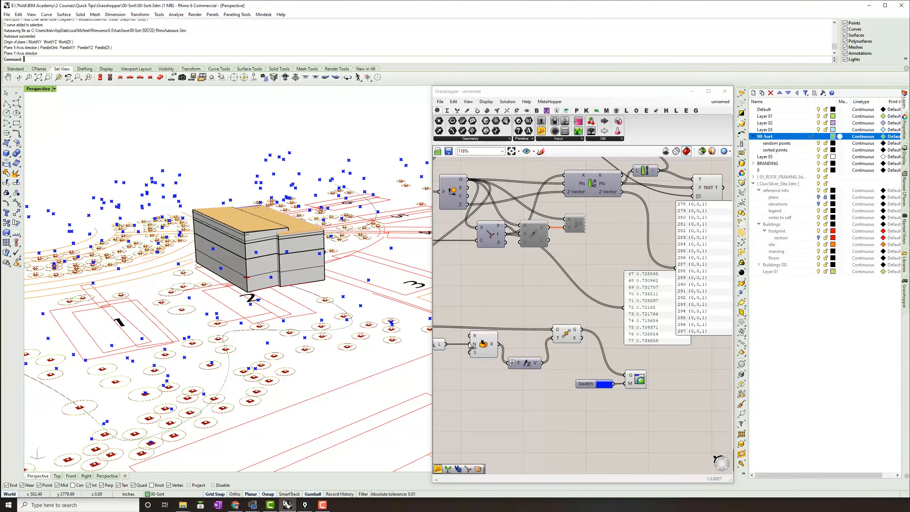
left_click(636, 380)
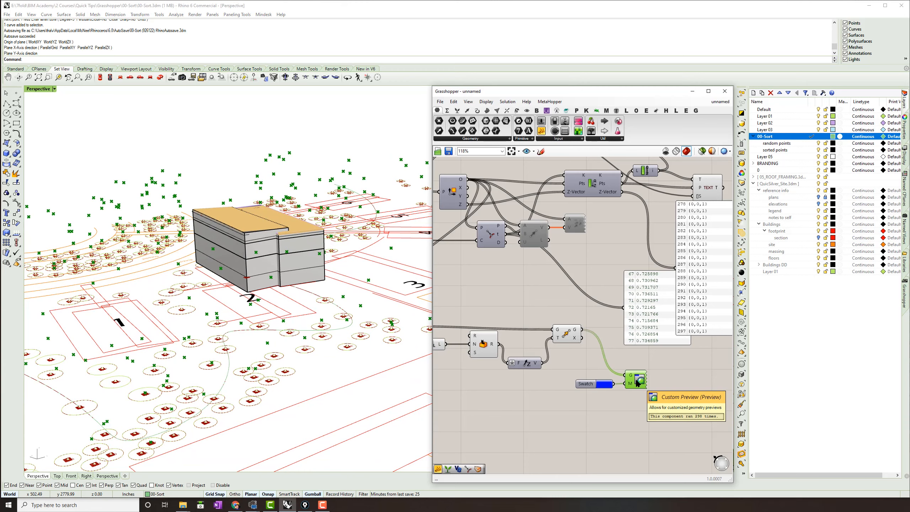
left_click(641, 402)
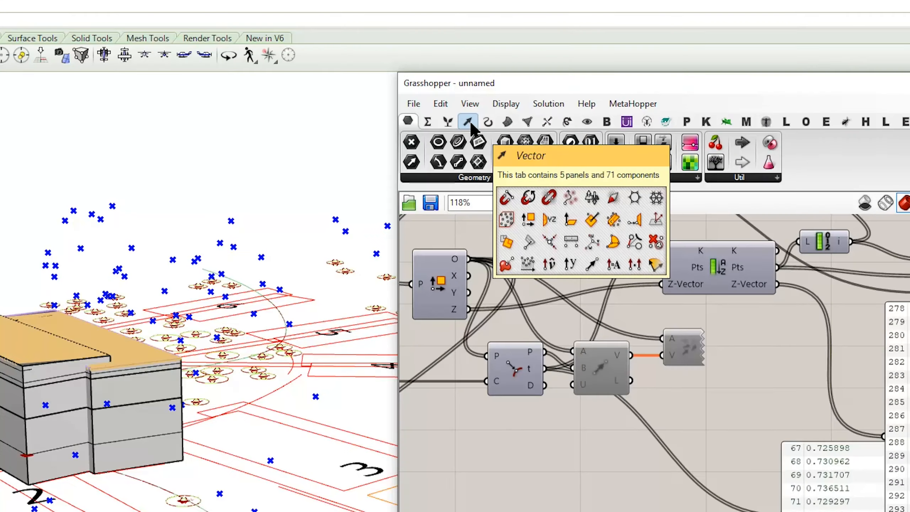
Step: Add a Plane Coordinates component to the canvas, in the free area below the sorting components
left_click(467, 111)
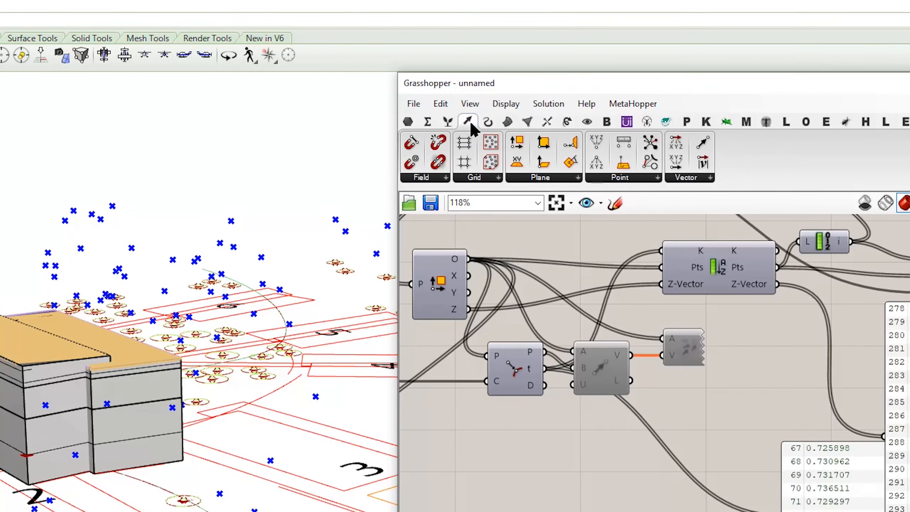
left_click(540, 179)
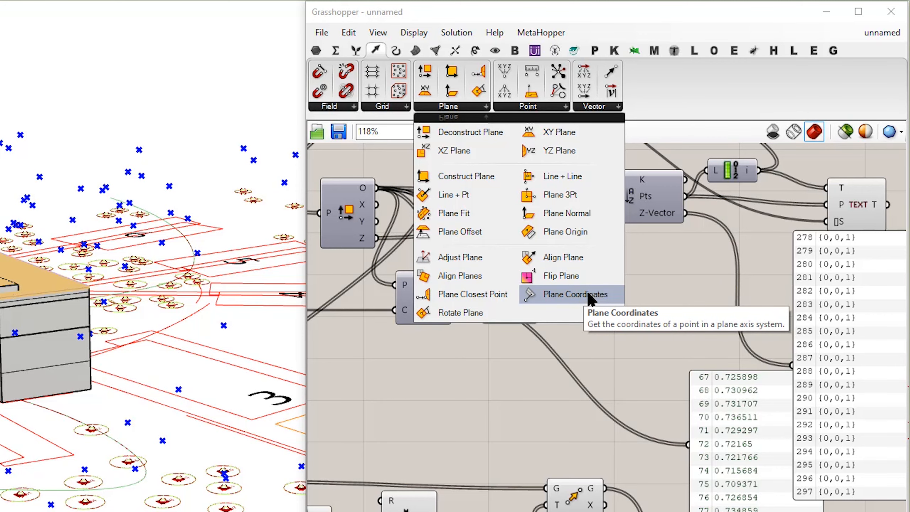
left_click(589, 296)
left_click(630, 393)
right_click_drag(630, 393, 708, 320)
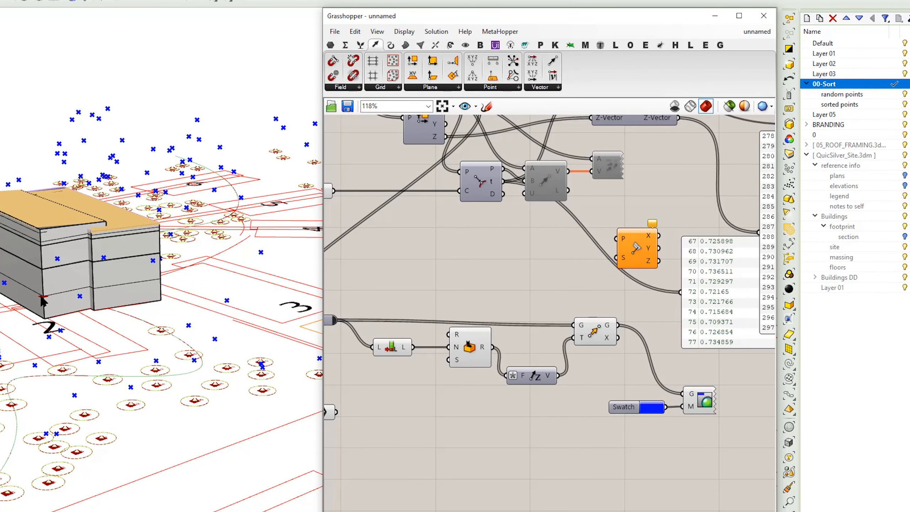
Step: Place Plane Coordinates below the Move component and connect the custom plane parameter to its S input
right_click_drag(559, 292, 614, 275)
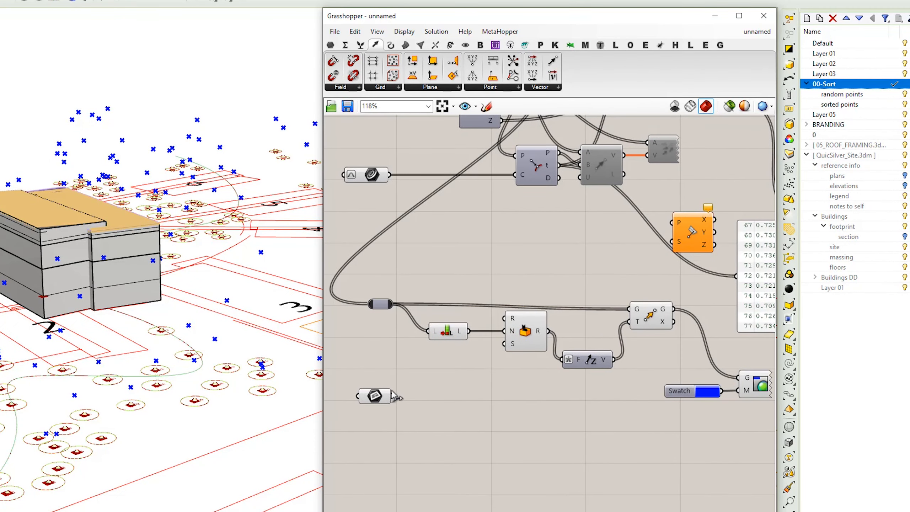
mouse_move(392, 396)
left_mouse_down()
mouse_move(512, 238)
mouse_move(691, 235)
mouse_move(393, 395)
left_mouse_up()
left_click_drag(696, 235, 602, 437)
left_click_drag(380, 397, 387, 440)
right_click_drag(584, 453, 530, 432)
left_click(550, 422)
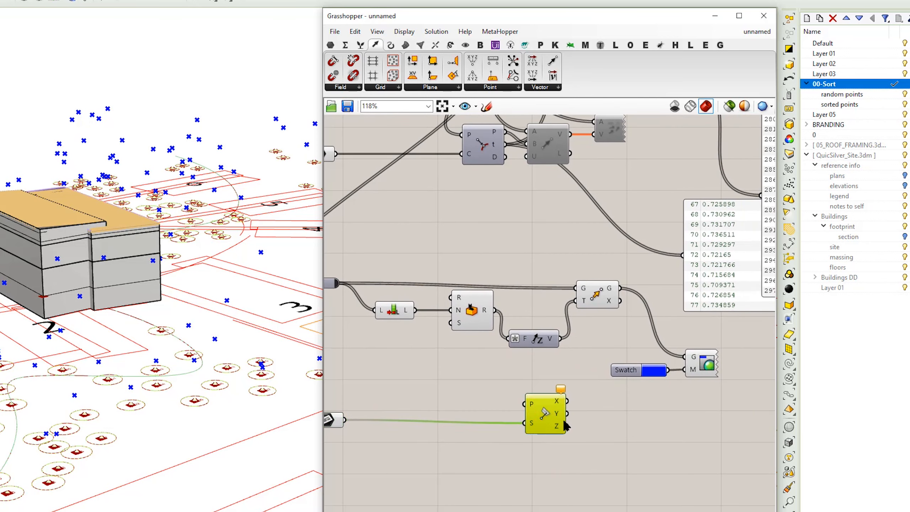
Step: Move the blue Swatch and Custom Preview above the Move component and widen the Grasshopper window
left_click_drag(564, 426, 663, 423)
right_click_drag(706, 339, 637, 369)
left_click_drag(664, 303, 674, 204)
left_click_drag(719, 276, 719, 186)
left_click_drag(655, 369, 578, 402)
left_click_drag(634, 392, 605, 298)
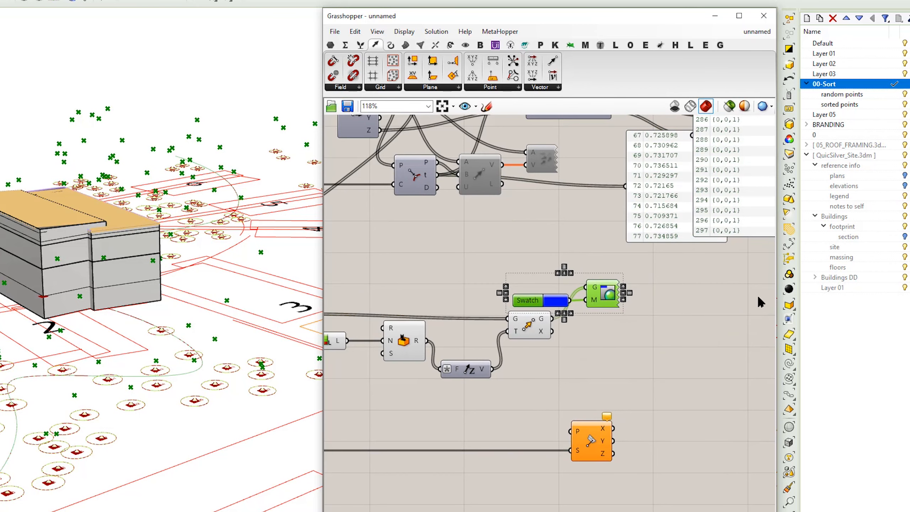
left_click_drag(776, 280, 909, 279)
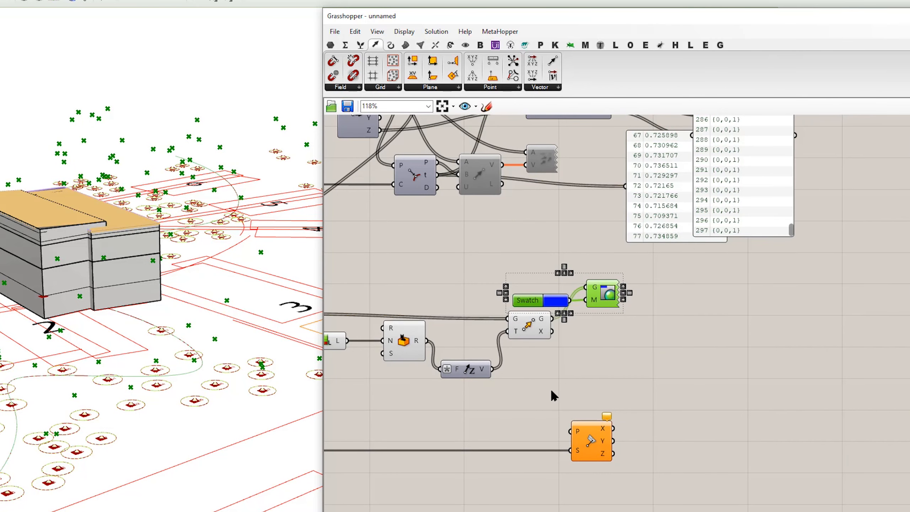
Step: Move Plane Coordinates further along the row and feed the moved points from Move's G output into its P input
right_click_drag(552, 392, 713, 383)
left_click(758, 384)
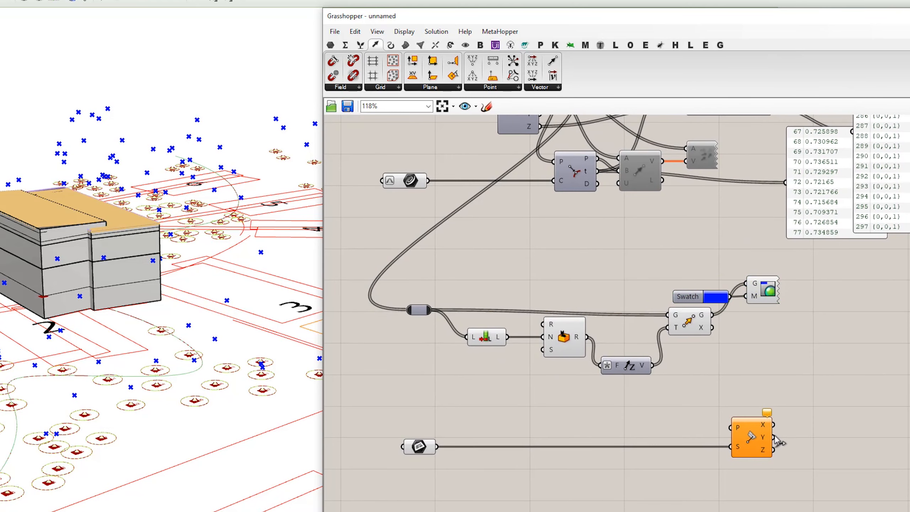
left_click_drag(752, 434, 842, 430)
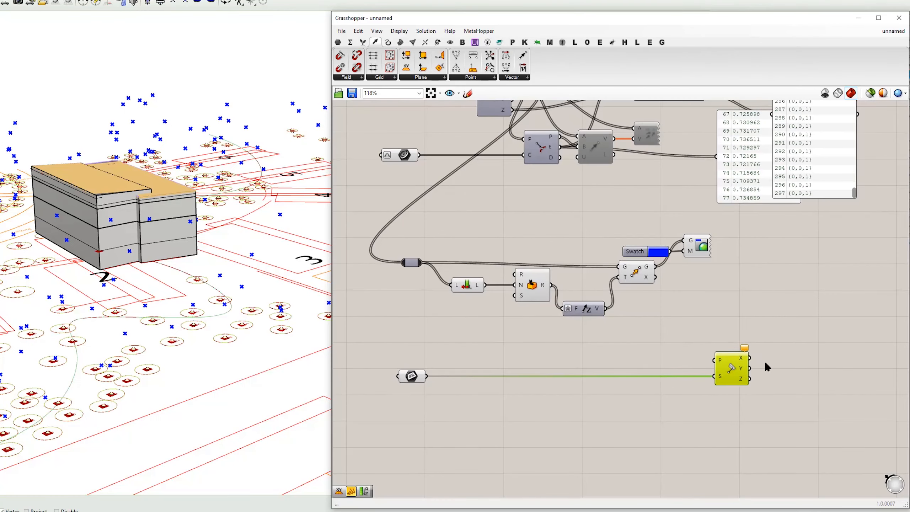
left_click_drag(766, 366, 768, 368)
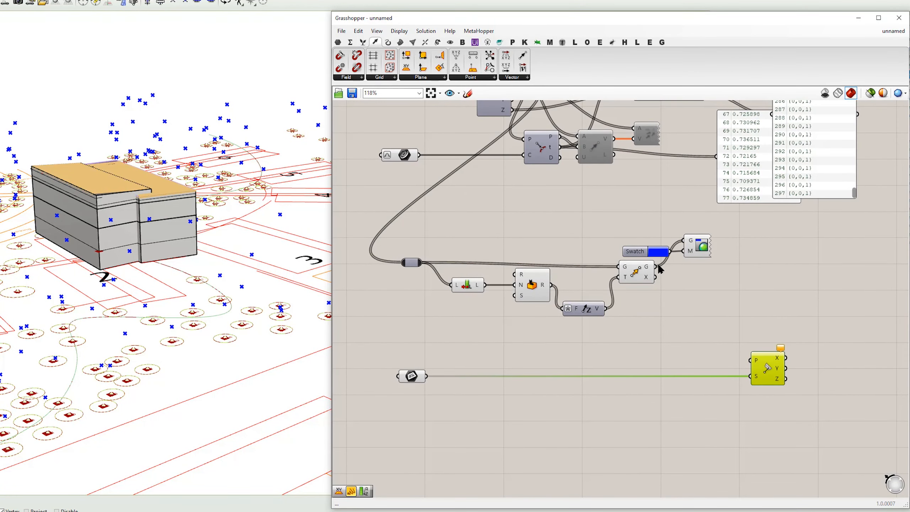
left_click_drag(656, 266, 749, 360)
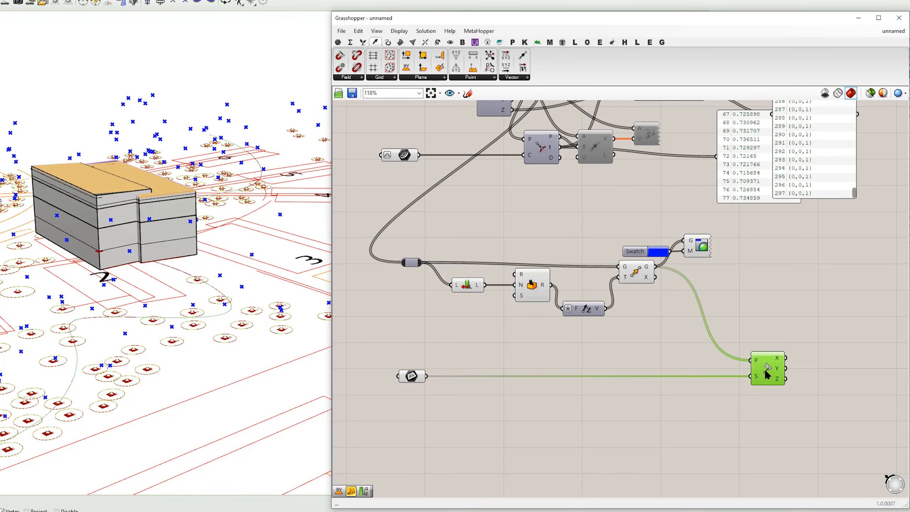
right_click_drag(794, 401, 734, 383)
Step: Add an empty Panel beside Plane Coordinates and inspect the custom plane at the corner of building 2
double_click(755, 341)
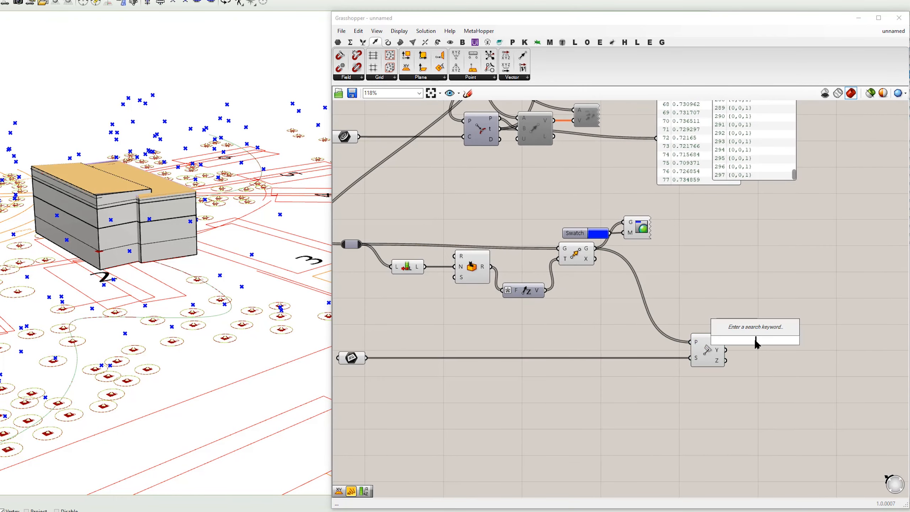
type("\"")
key("Return")
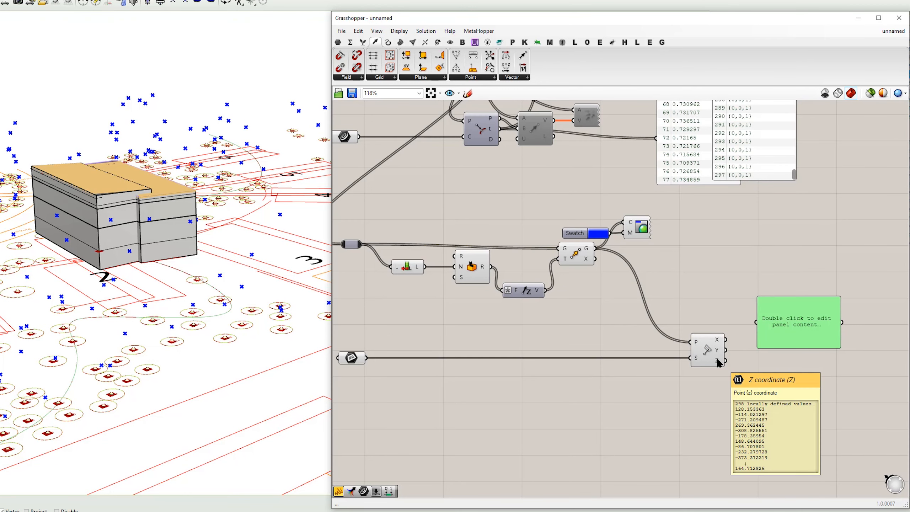
scroll(102, 255, "up", 5)
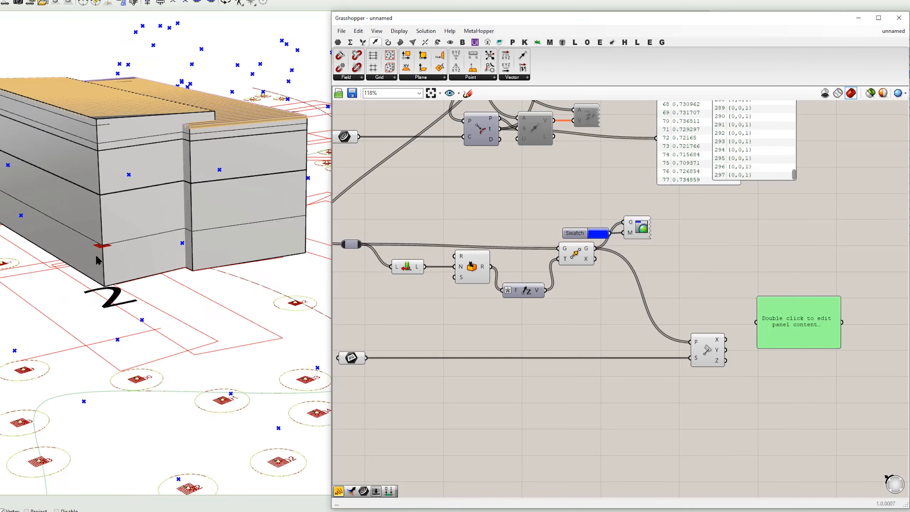
mouse_move(104, 247)
right_mouse_down()
mouse_move(119, 253)
mouse_move(108, 252)
right_mouse_up()
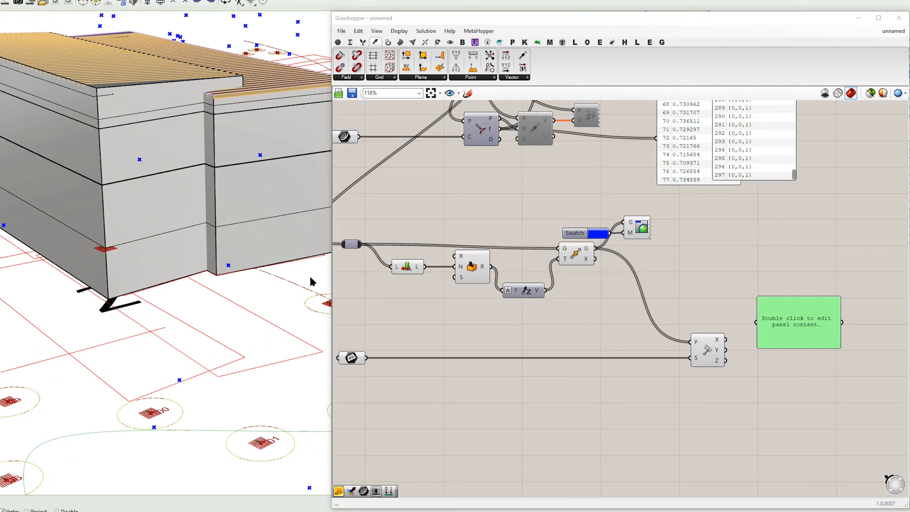
right_click_drag(685, 300, 638, 285)
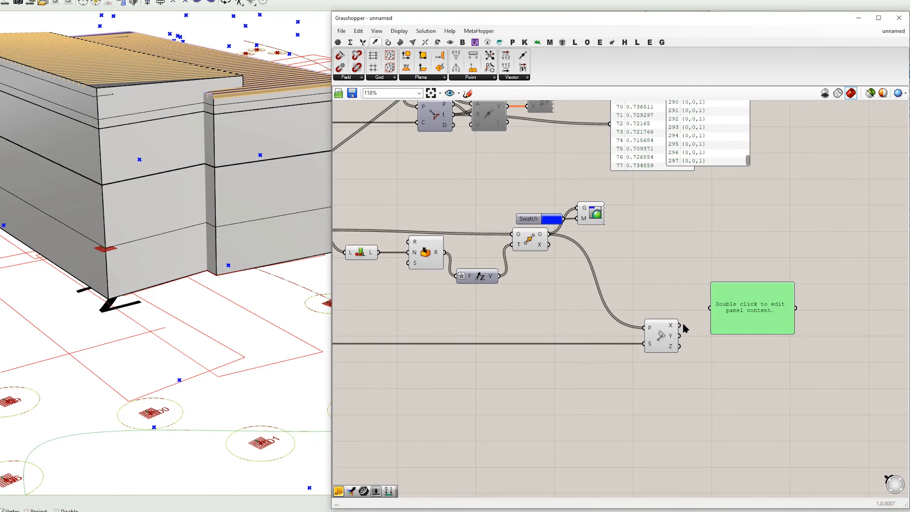
Step: Add a Sort List component with the Z coordinates as its keys (K) and the moved points as its A input
left_click_drag(664, 342, 606, 342)
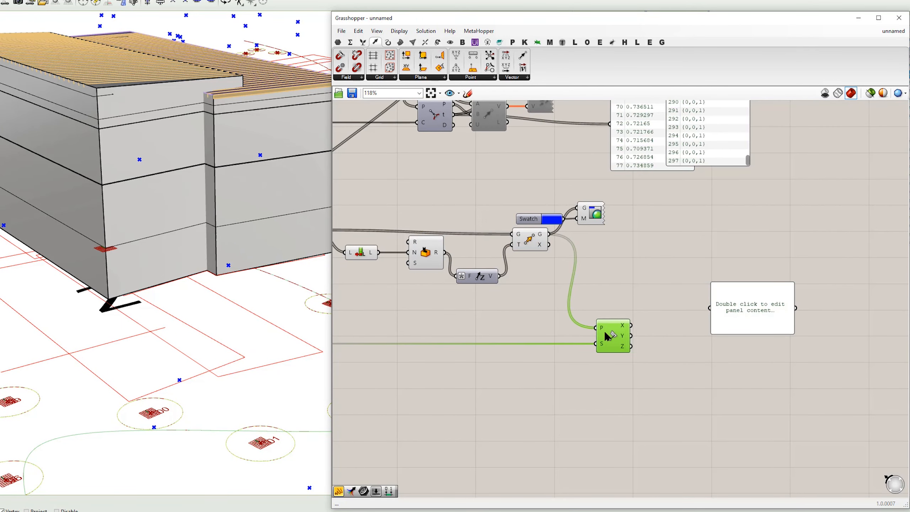
double_click(615, 279)
type("sor")
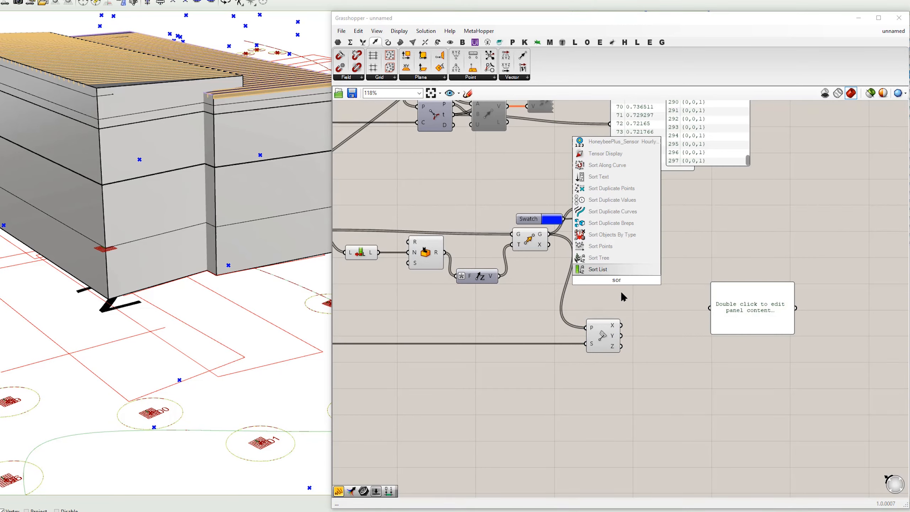
left_click(621, 272)
left_click_drag(624, 280, 679, 346)
left_click_drag(621, 345, 666, 323)
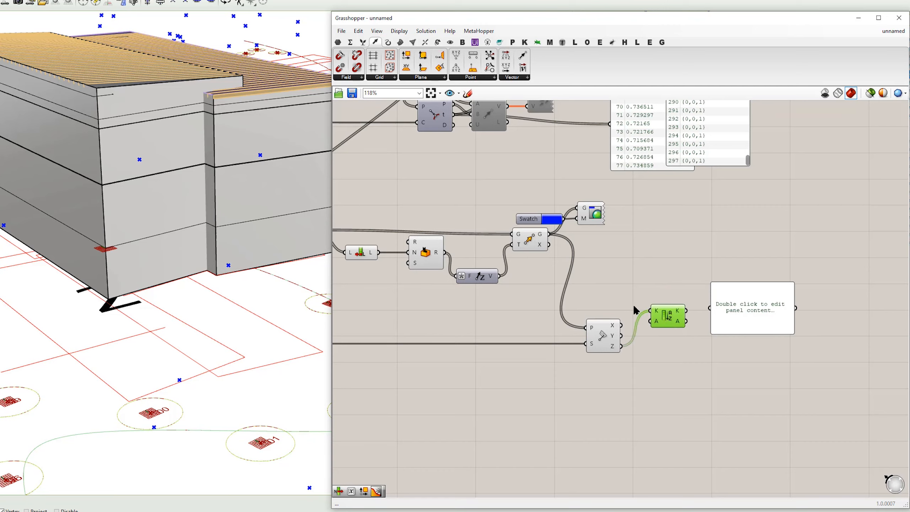
left_click_drag(549, 234, 669, 315)
left_click_drag(745, 317, 780, 318)
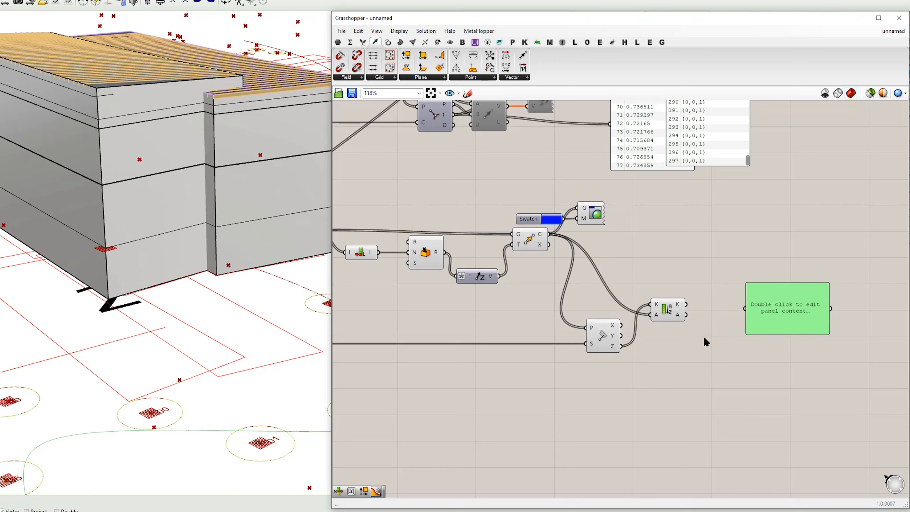
right_click_drag(183, 265, 160, 228)
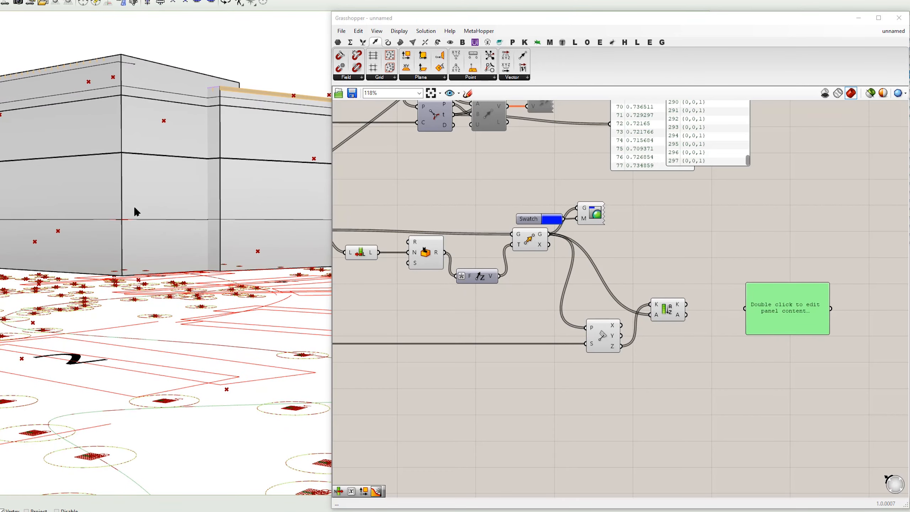
Step: Inspect the Sort List's sorted keys and sorted points in the Panel, enlarging the Panel to fit them
left_click_drag(685, 304, 745, 308)
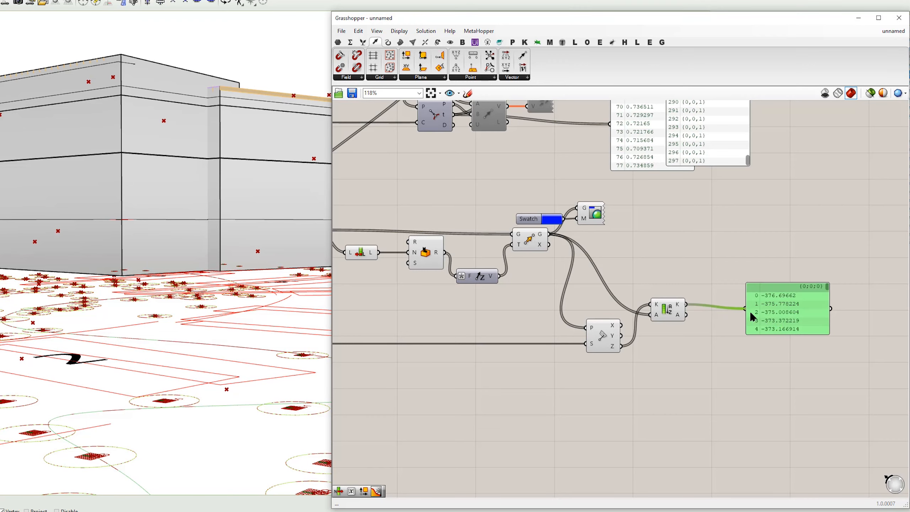
left_click_drag(778, 337, 780, 427)
left_click_drag(828, 290, 831, 326)
left_click_drag(686, 315, 747, 355)
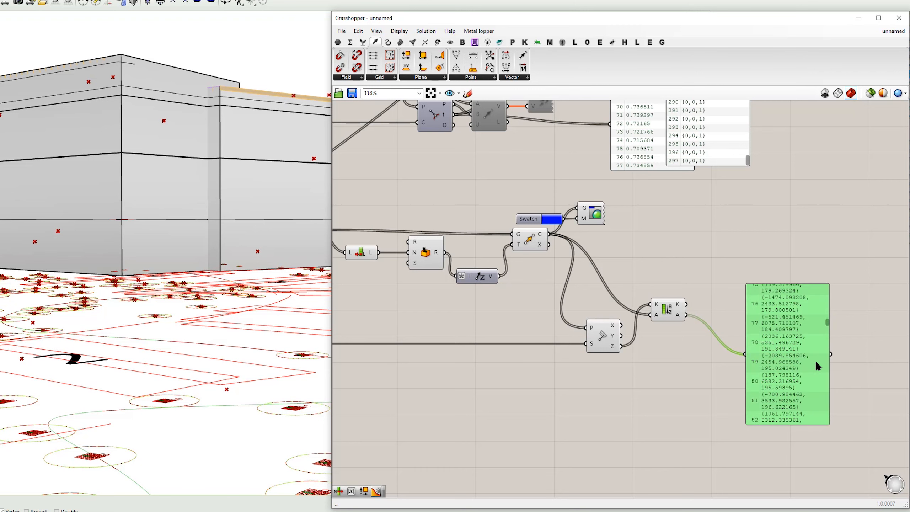
left_click_drag(828, 311, 899, 298)
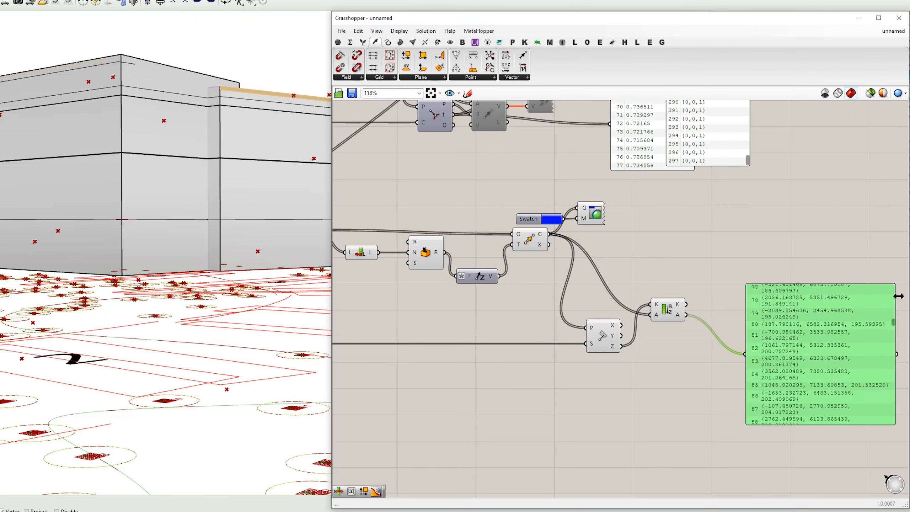
right_click_drag(684, 273, 658, 280)
left_click_drag(750, 319, 834, 300)
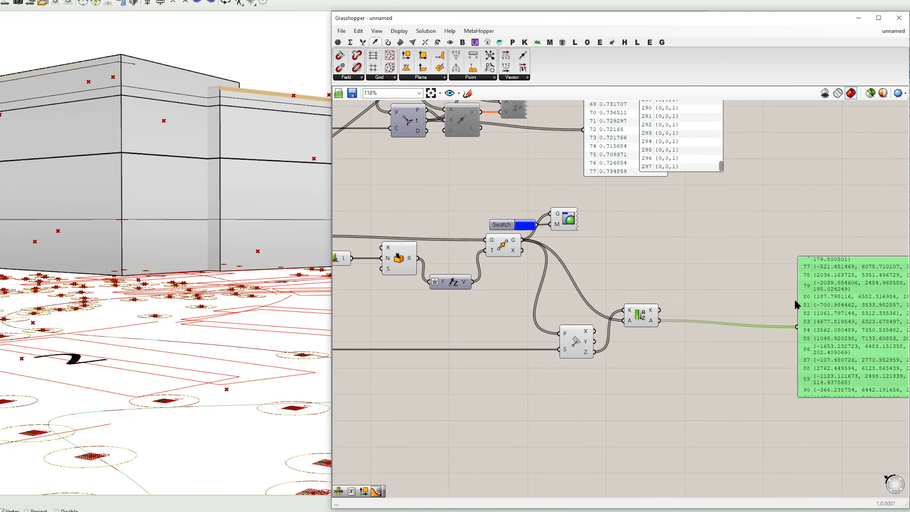
Step: Add a Gradient component below the Sort List output
scroll(183, 284, "down", 8)
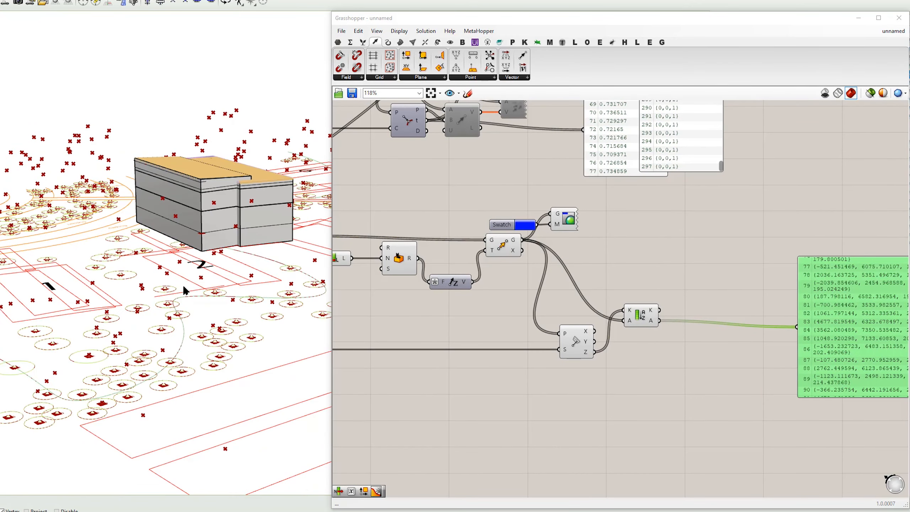
right_click_drag(224, 271, 96, 287, "shift")
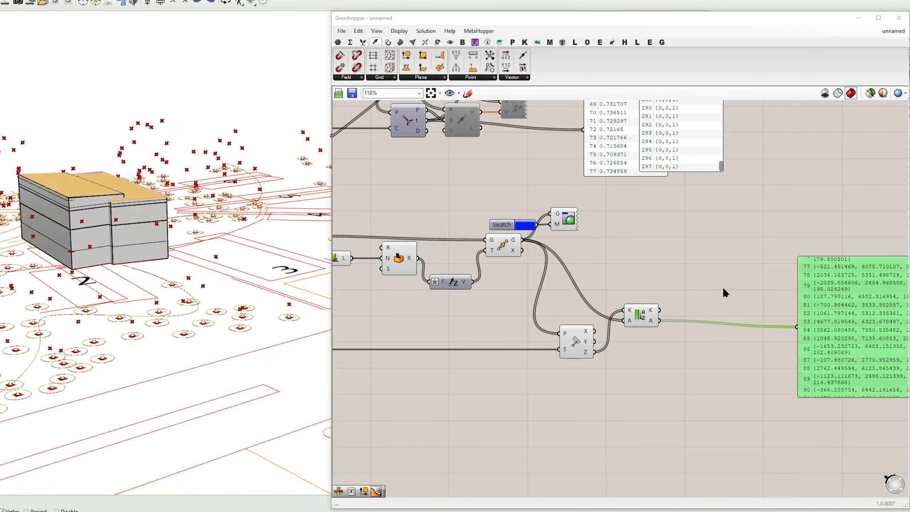
right_click_drag(835, 304, 729, 269)
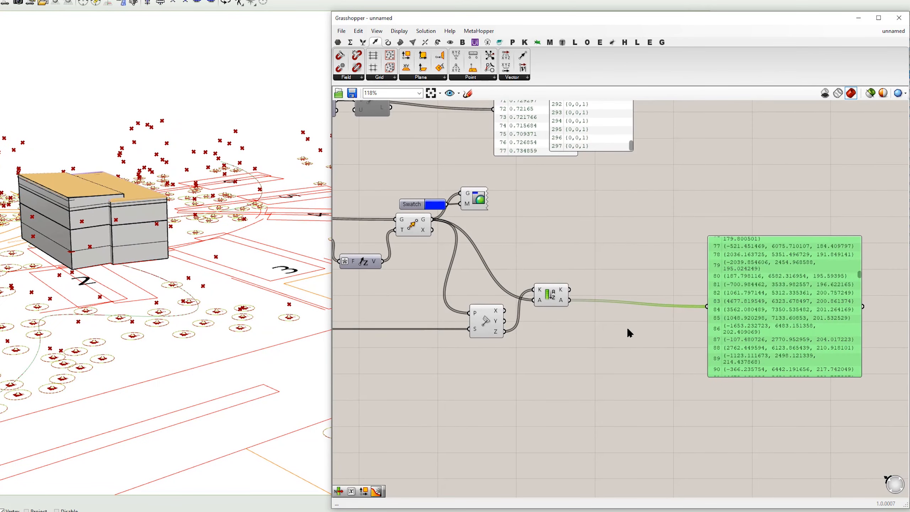
double_click(638, 364)
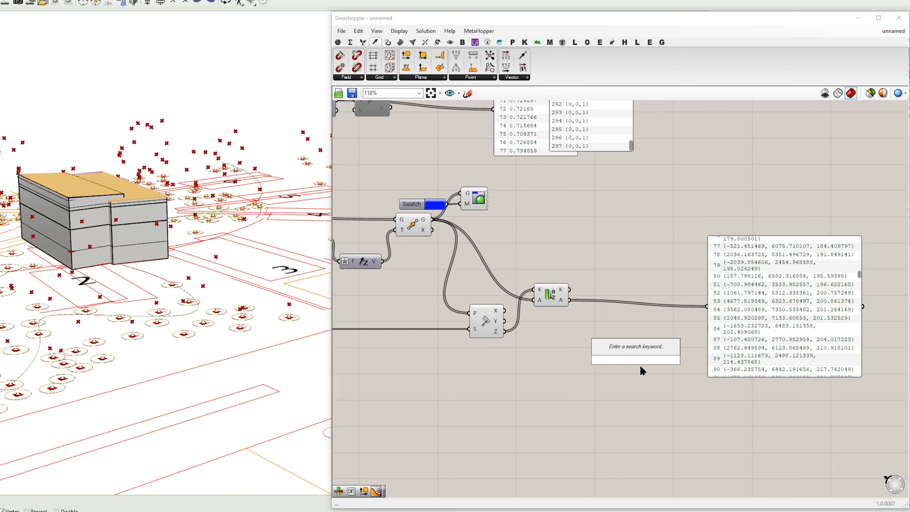
type("grad")
left_click(639, 347)
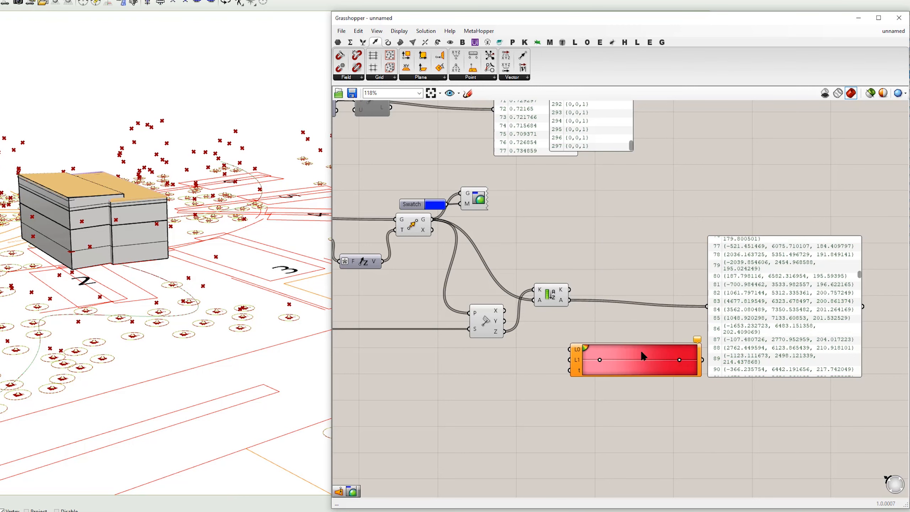
left_click_drag(638, 371, 644, 365)
left_click(634, 330)
Step: Add a Bounds component, feed it the sorted keys, and show its domain in the Panel
left_click(362, 42)
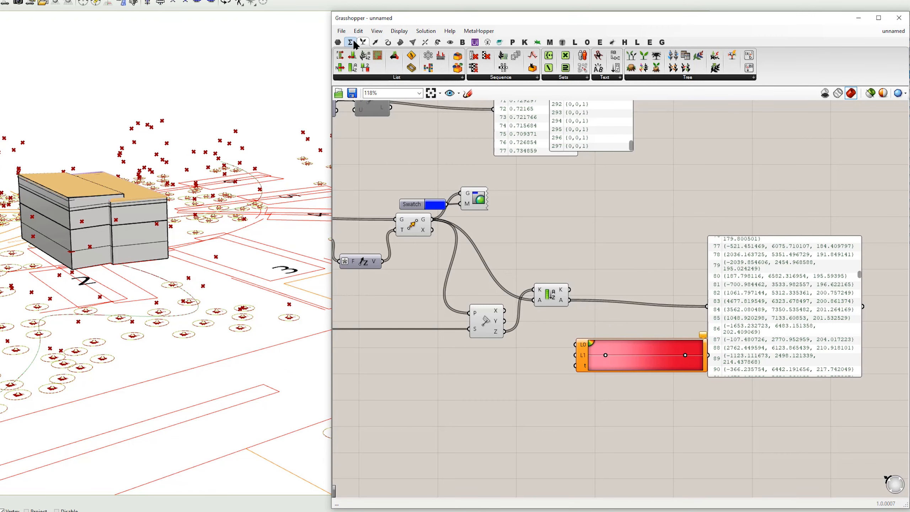
left_click(351, 42)
left_click(354, 77)
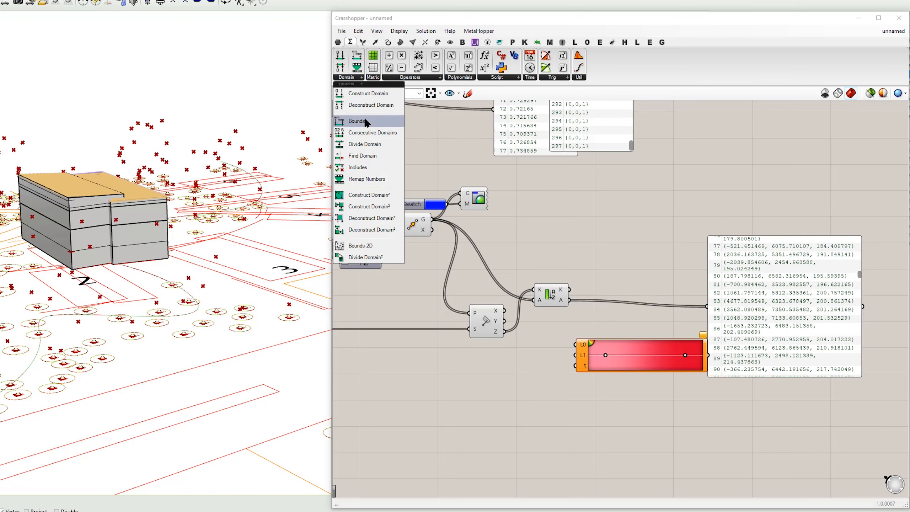
left_click_drag(345, 122, 608, 250)
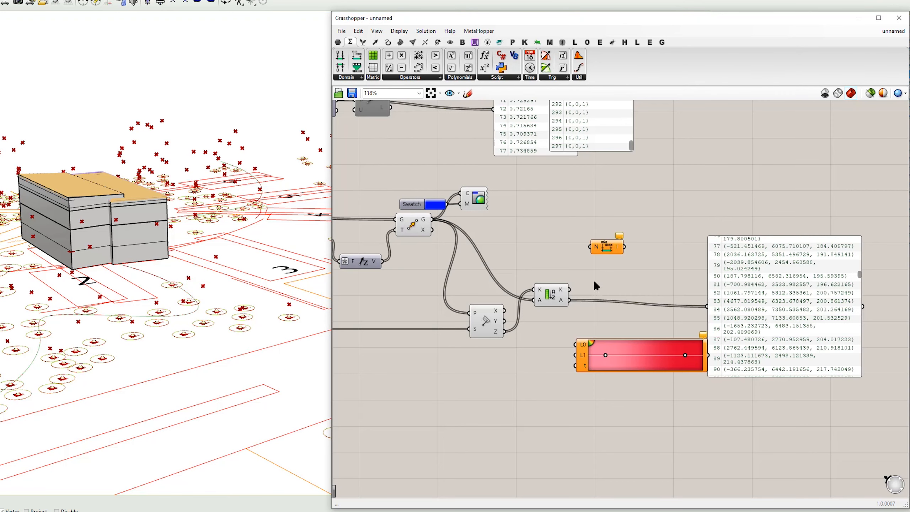
left_click_drag(569, 289, 707, 307)
left_click(766, 289)
left_click_drag(766, 288, 792, 286)
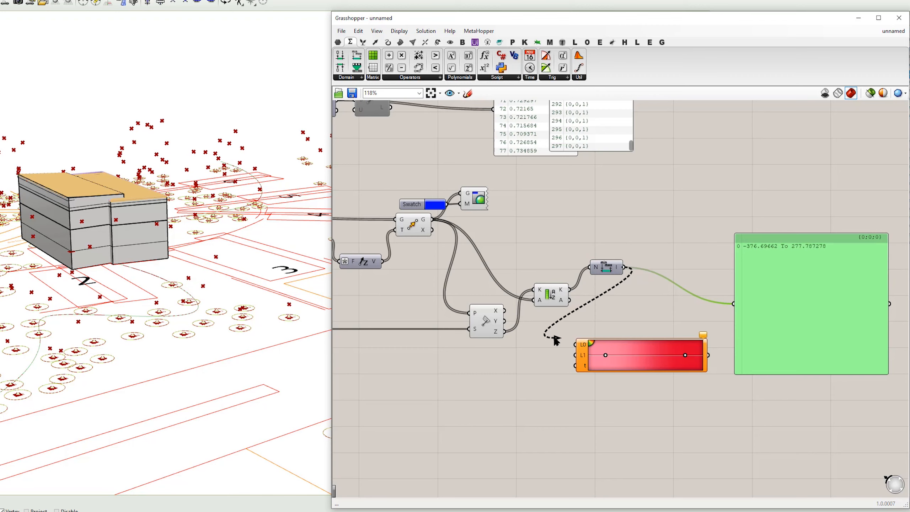
left_click_drag(608, 272, 618, 294)
Step: Deconstruct the Bounds domain and connect its start and end to the Gradient's L0 and L1 inputs
left_click(628, 267)
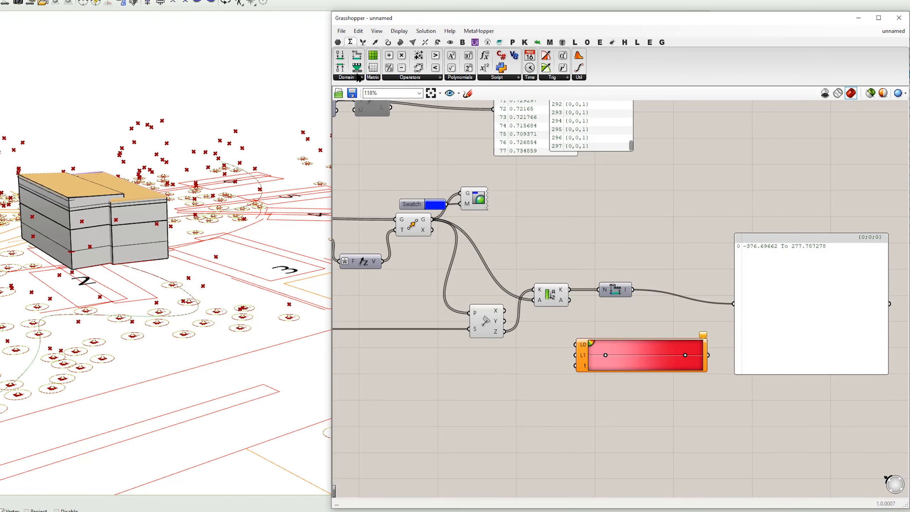
left_click_drag(345, 72, 656, 293)
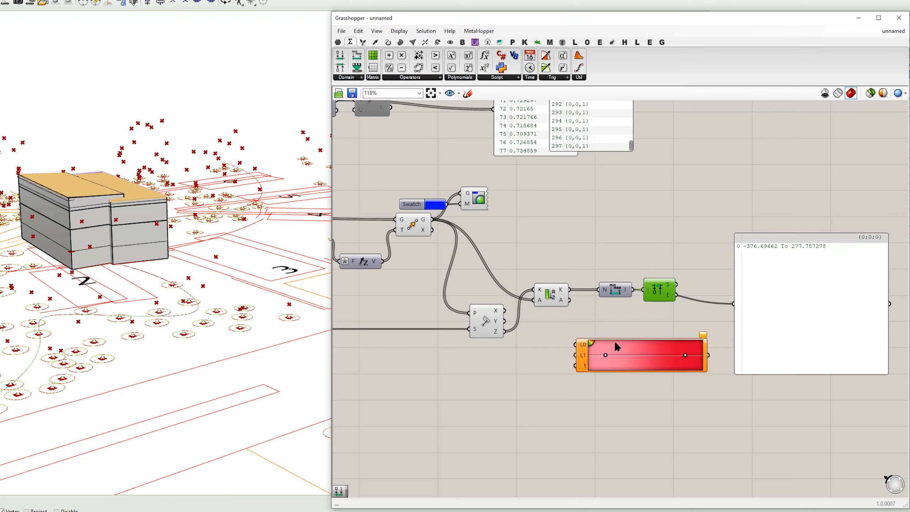
left_click_drag(616, 343, 713, 256)
mouse_move(677, 285)
left_mouse_down()
mouse_move(680, 247)
mouse_move(677, 295)
left_mouse_up()
right_click_drag(693, 309, 580, 296)
left_click_drag(678, 297, 776, 292)
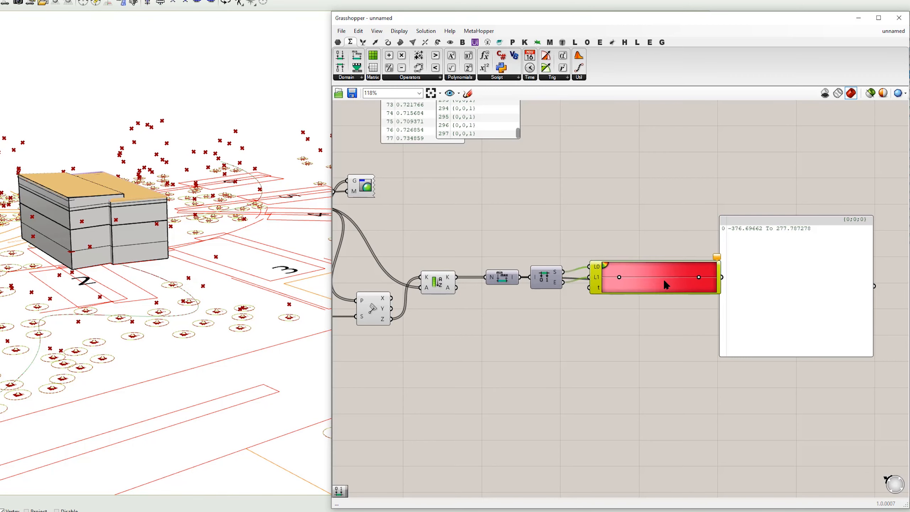